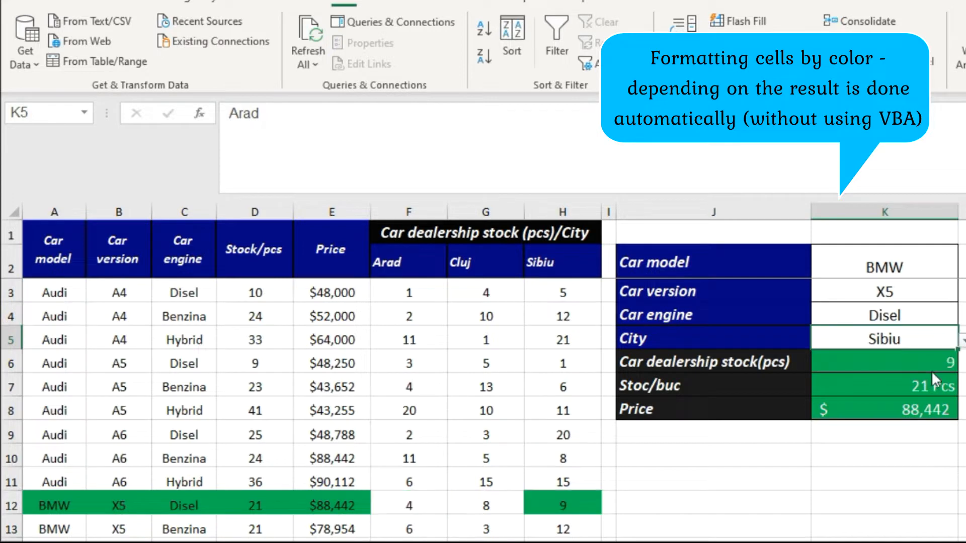
# Set the City to Arad and the Car version to X6 in the car lookup form
pyautogui.click(962, 342)
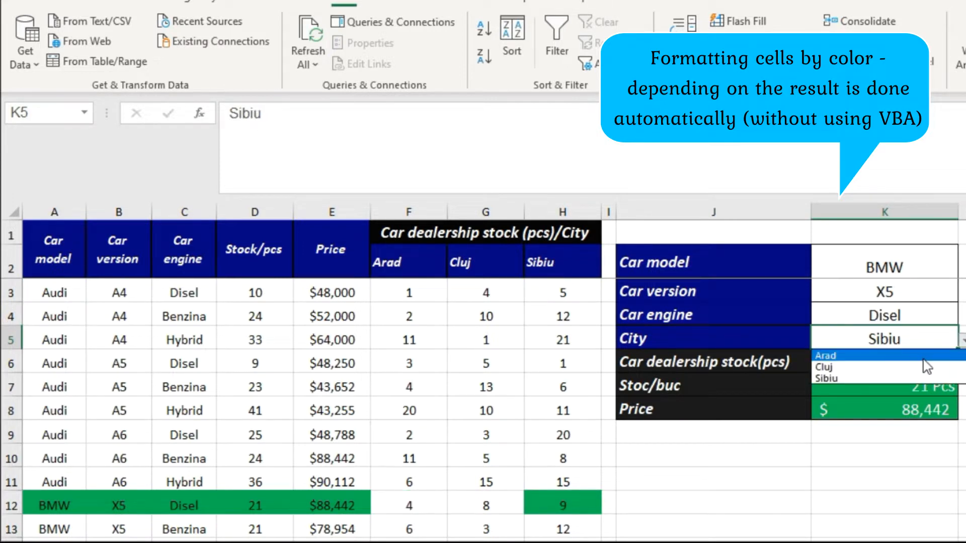
pyautogui.click(921, 354)
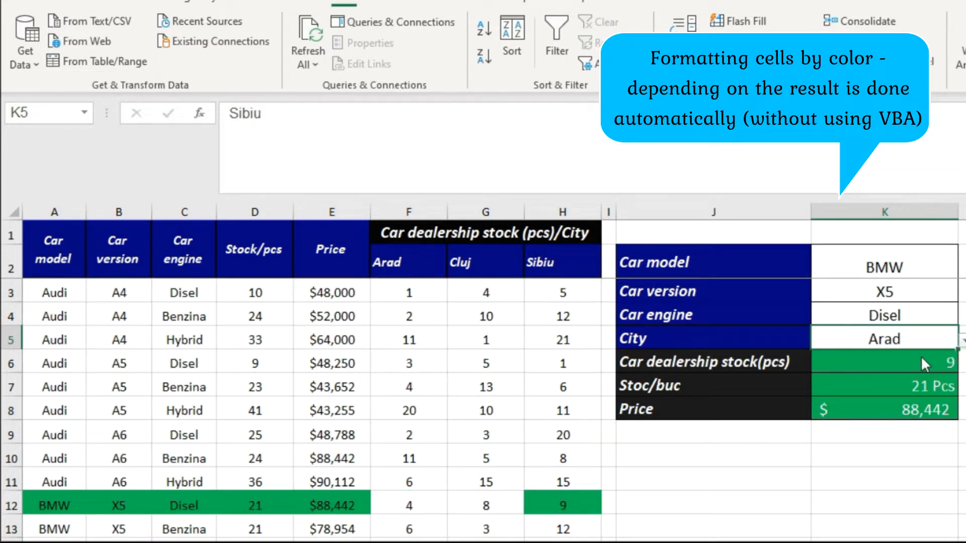
pyautogui.click(944, 300)
pyautogui.click(962, 294)
pyautogui.click(937, 320)
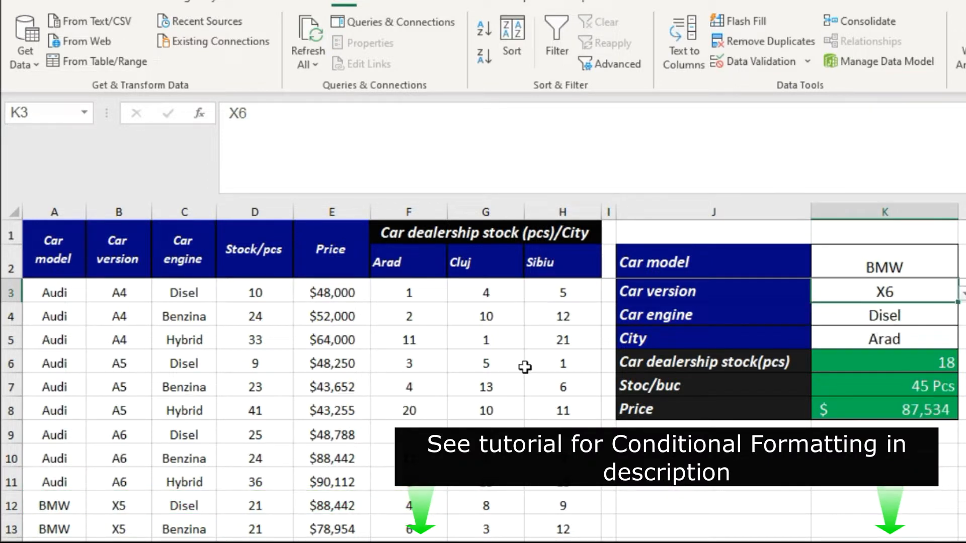
pyautogui.scroll(-1, 525, 365)
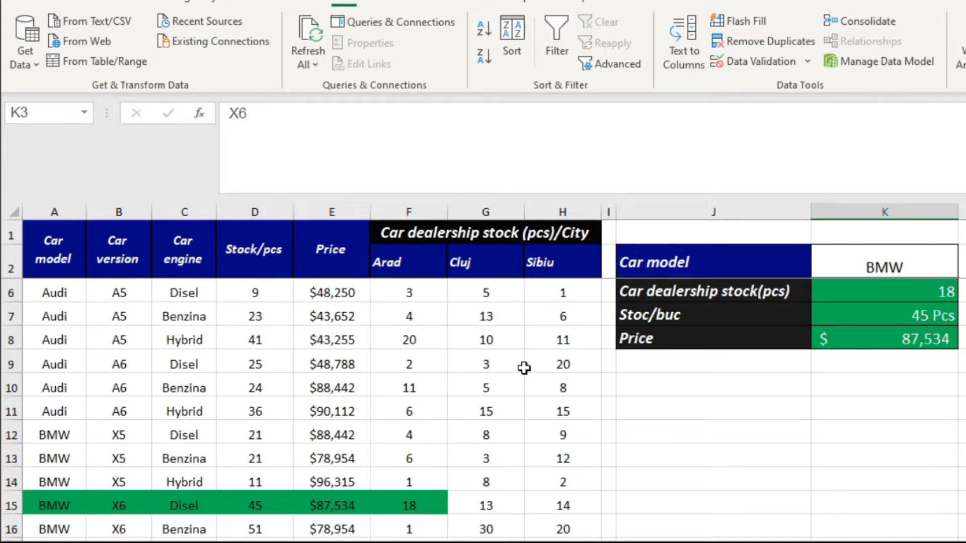
# Change the lookup form's Car model to AUDI and its Car version to A4
pyautogui.scroll(1, 524, 368)
pyautogui.click(932, 261)
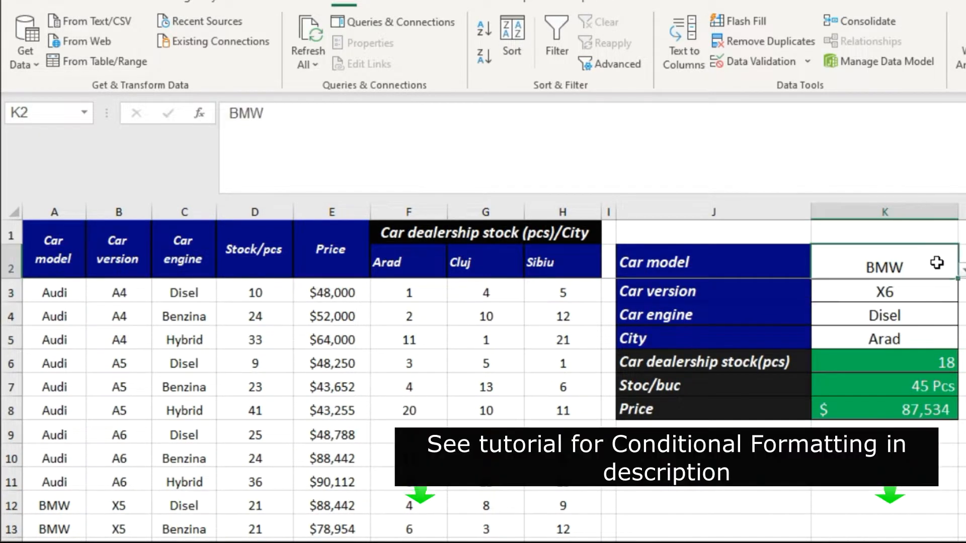
pyautogui.click(962, 276)
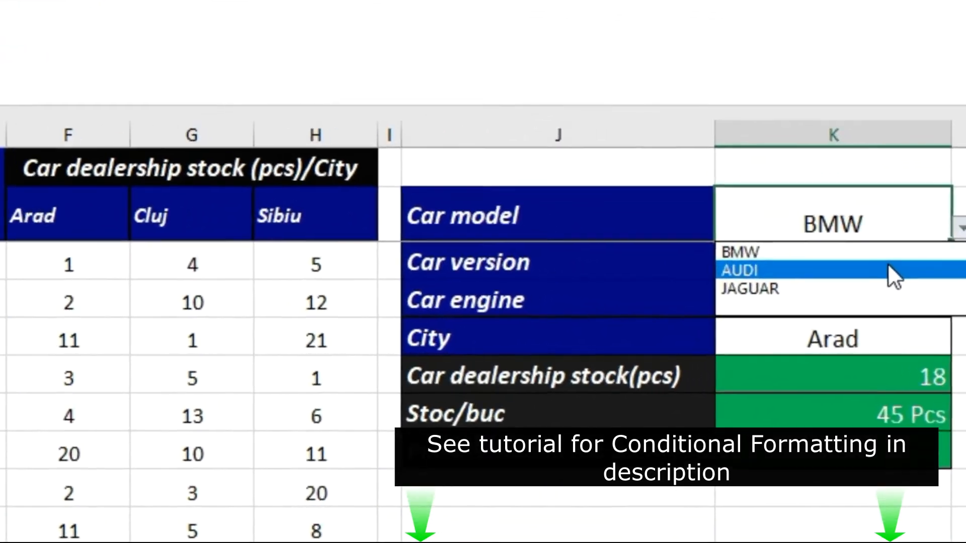
pyautogui.click(919, 293)
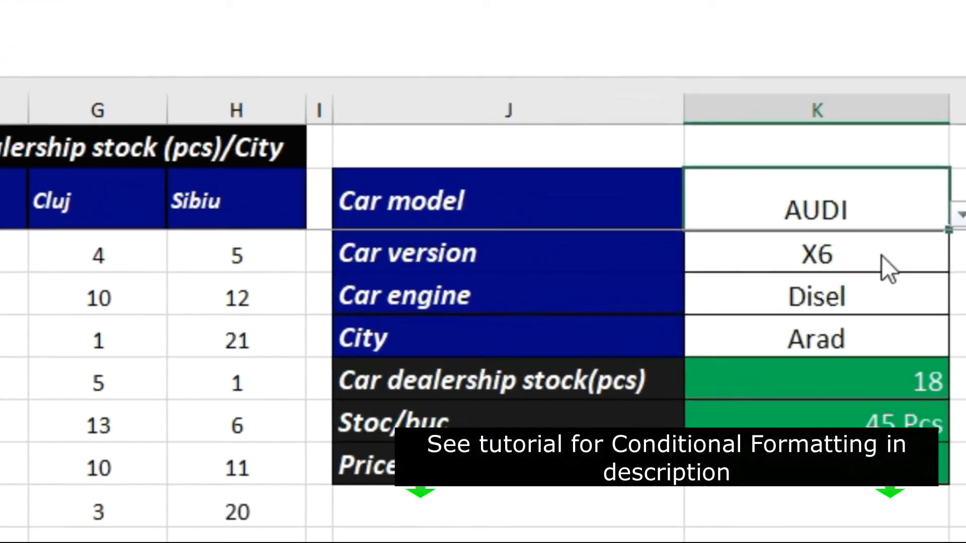
pyautogui.click(926, 254)
pyautogui.click(961, 257)
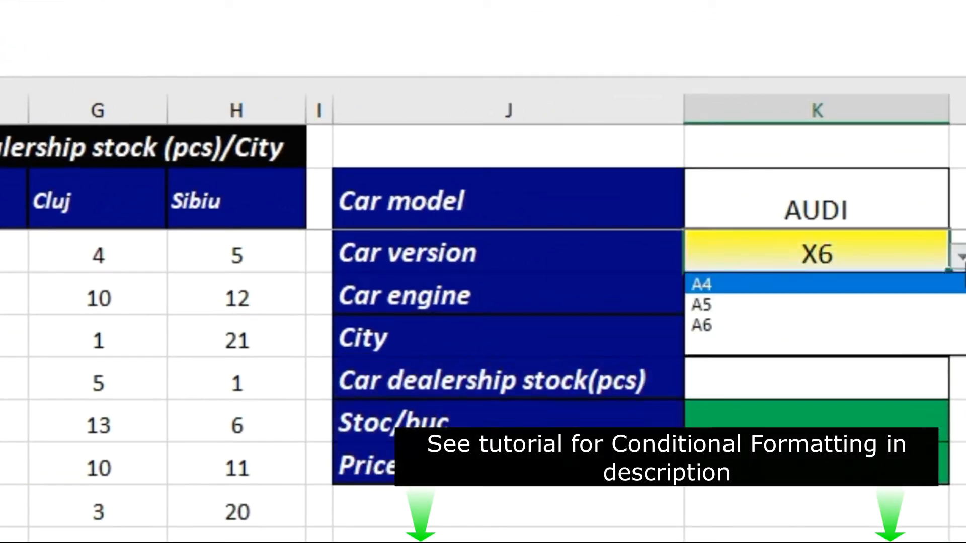
pyautogui.click(888, 286)
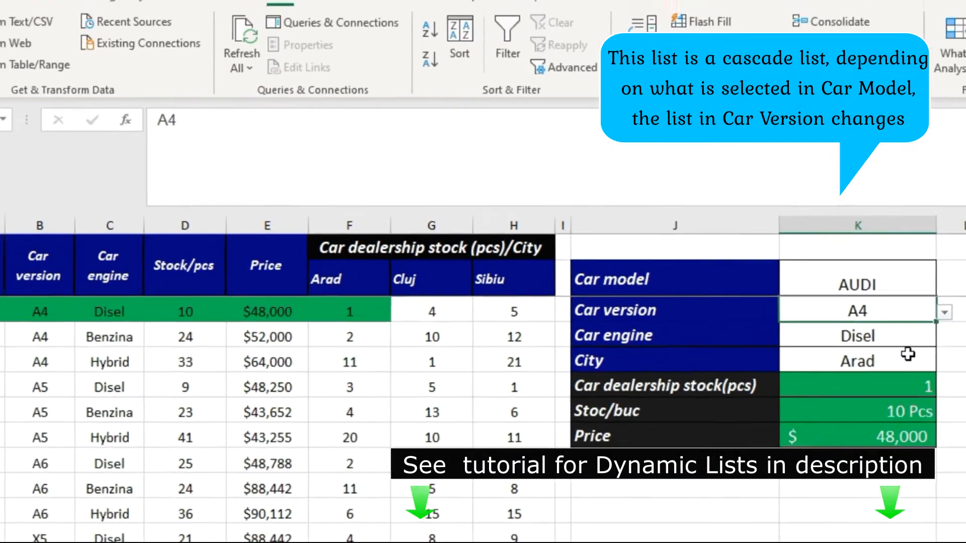
# Switch the lookup form's City to Cluj and after that to Sibiu
pyautogui.click(909, 356)
pyautogui.click(944, 363)
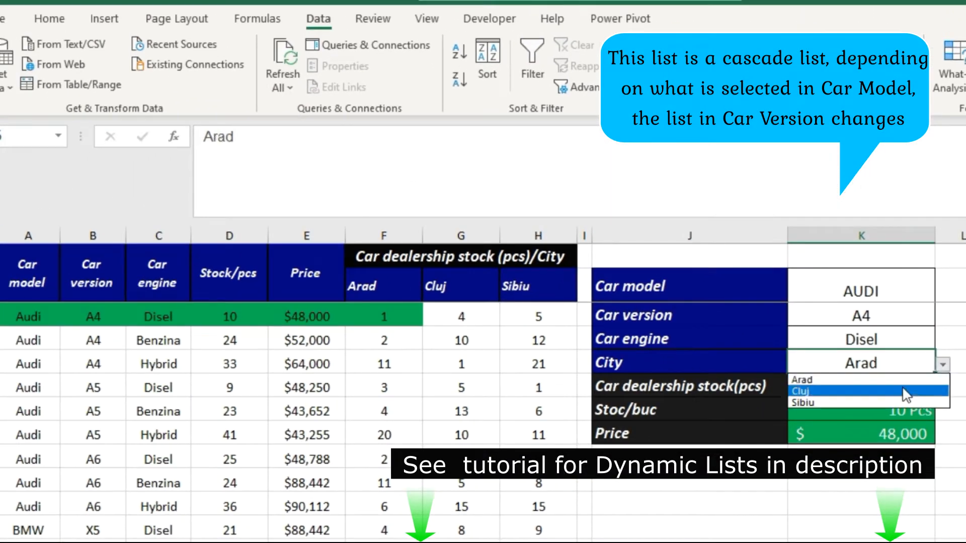
pyautogui.click(905, 392)
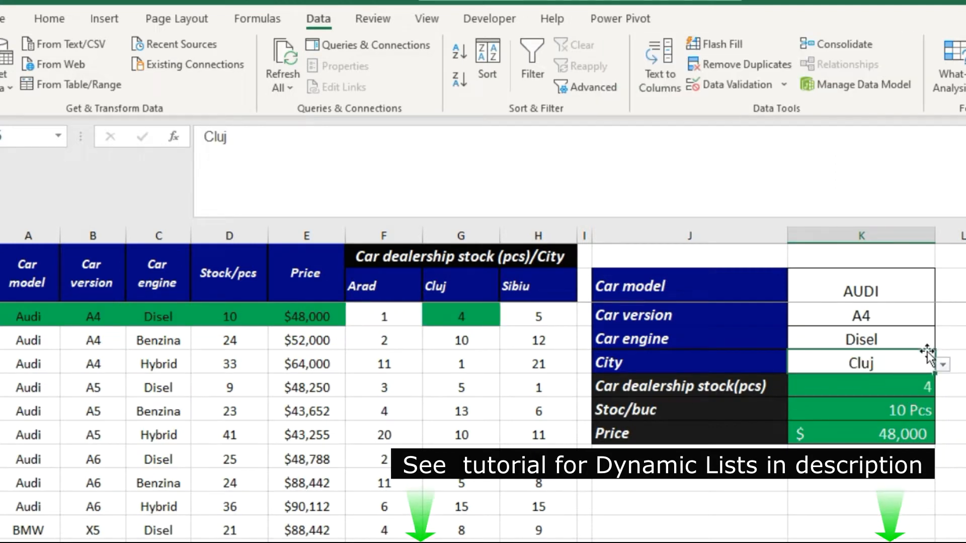
pyautogui.click(942, 365)
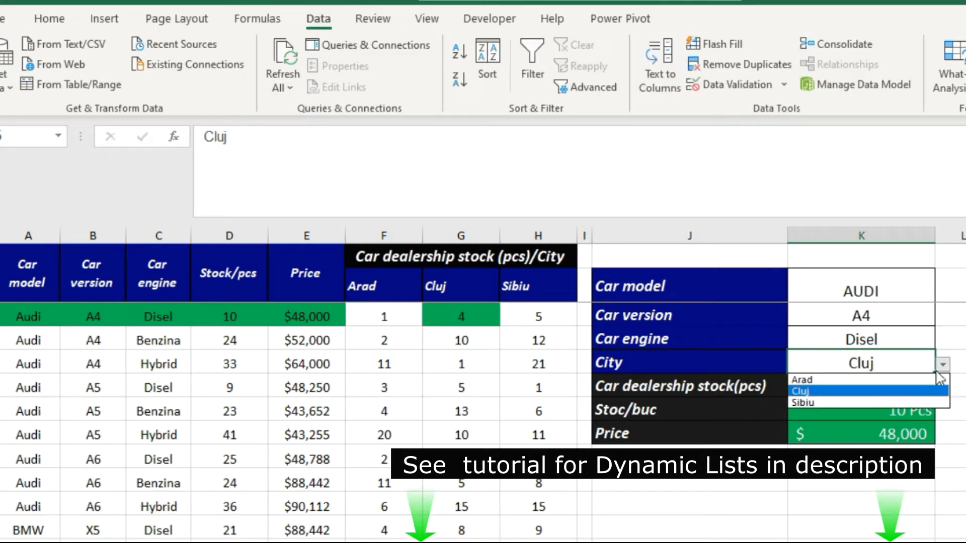
pyautogui.click(912, 403)
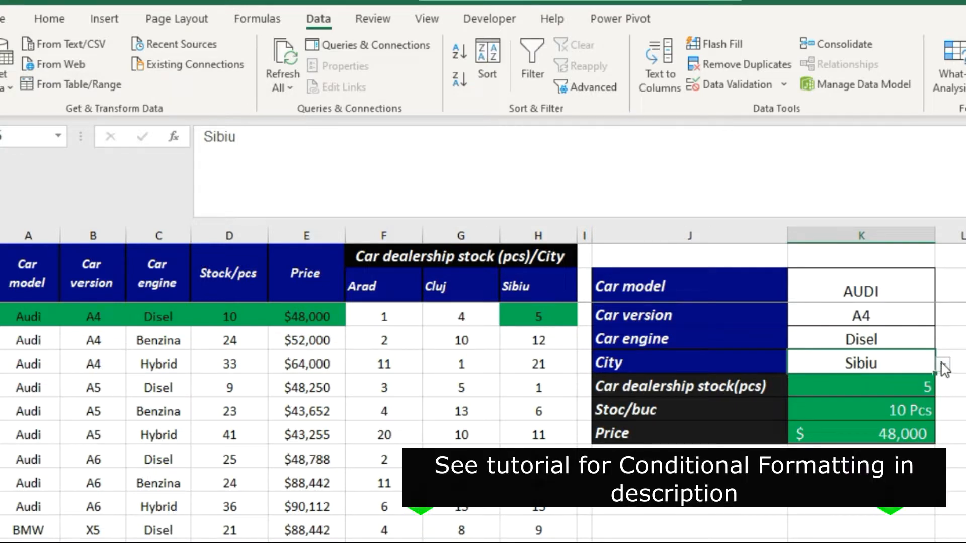
# Choose another Audi version for the Car version in the lookup form
pyautogui.click(904, 315)
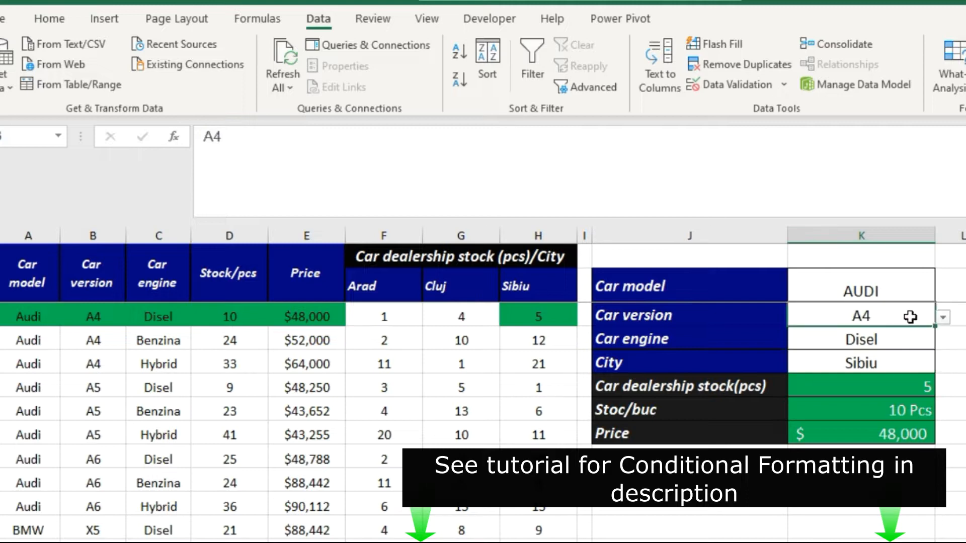
pyautogui.click(944, 318)
pyautogui.click(904, 346)
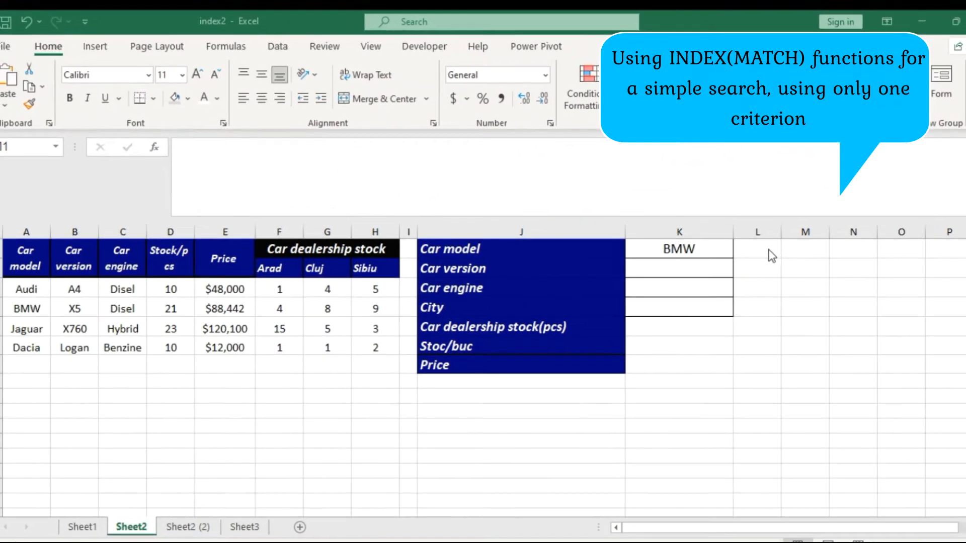
# Start an INDEX formula in cell M1 with the locked columns $A:$H as its array
pyautogui.click(788, 238)
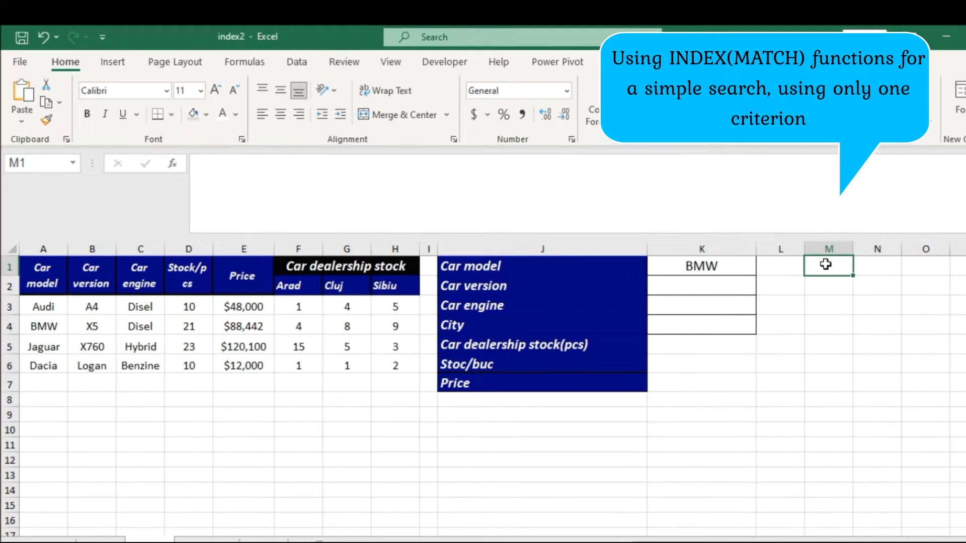
pyautogui.write('=')
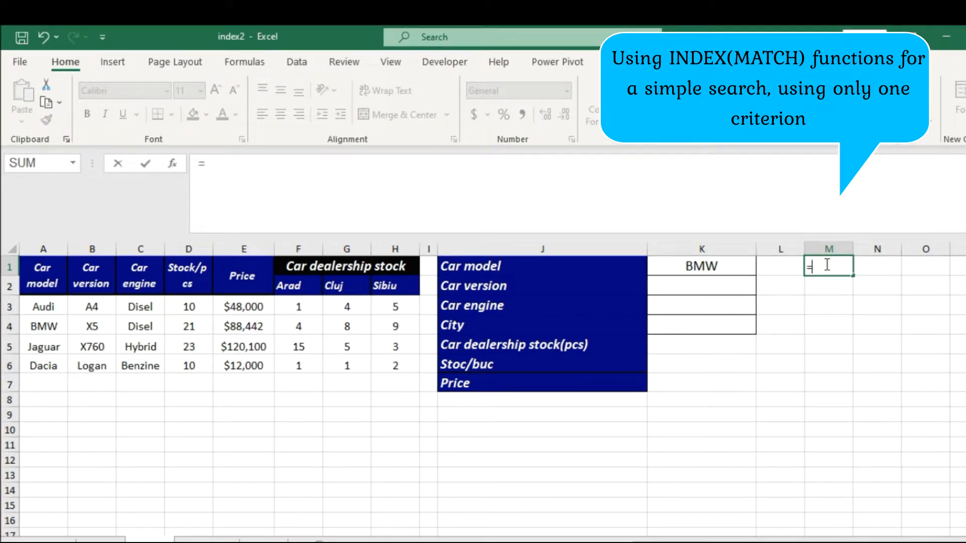
pyautogui.write('index')
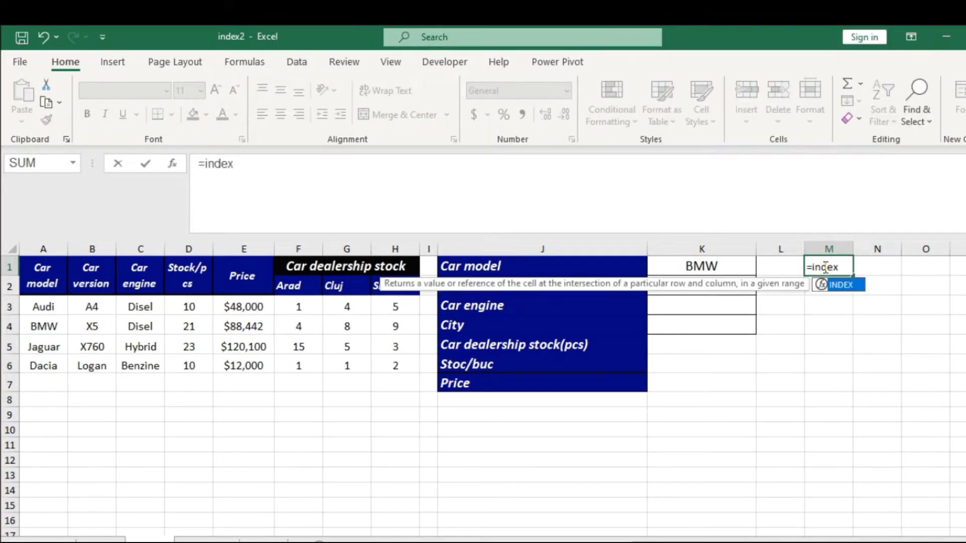
pyautogui.doubleClick(841, 285)
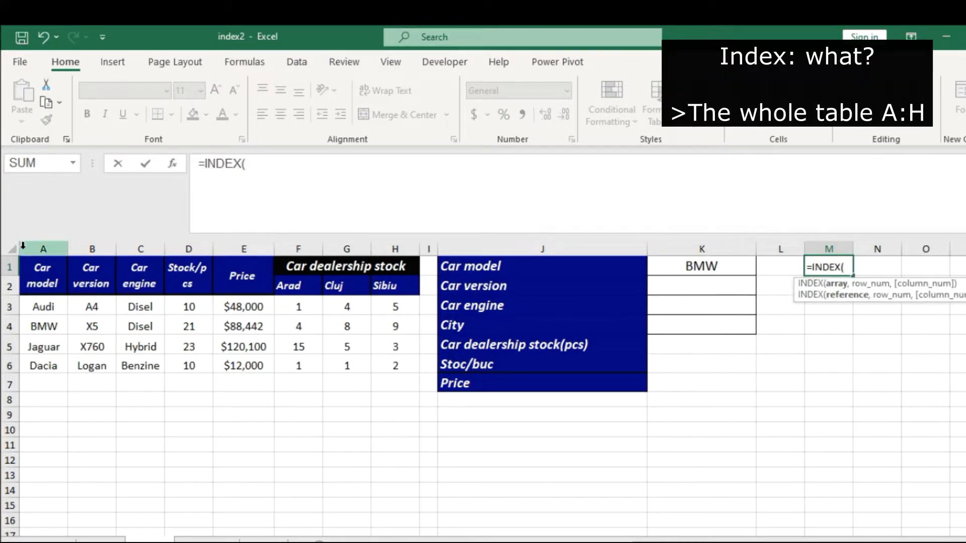
pyautogui.moveTo(28, 247); pyautogui.dragTo(369, 254)
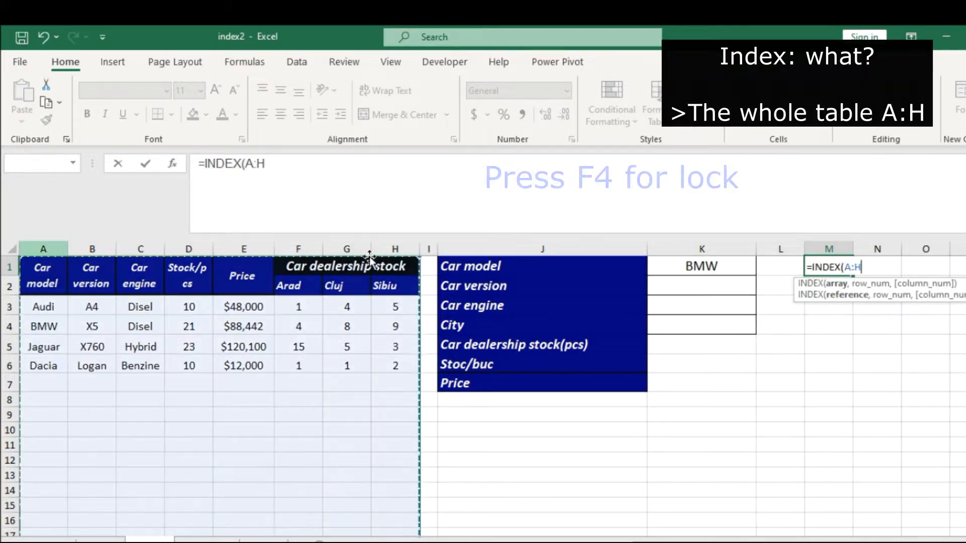
pyautogui.click(356, 157)
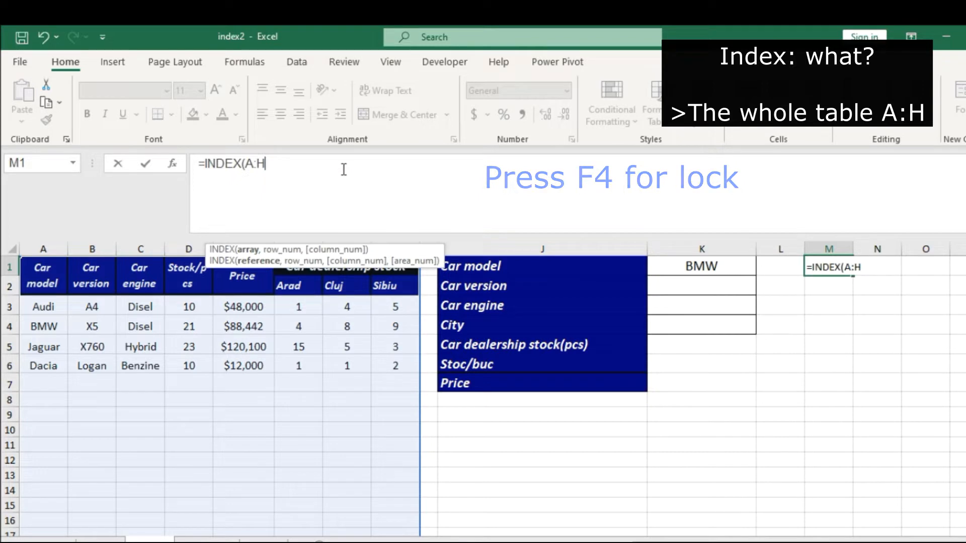
pyautogui.press('F4')
pyautogui.write(',')
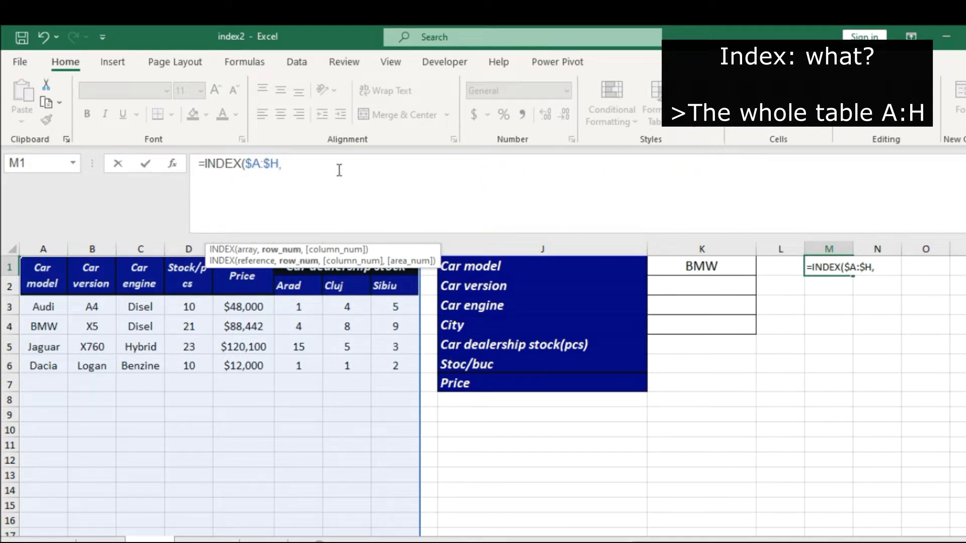
# Add a MATCH function as the INDEX row argument, with $K1 as its lookup value
pyautogui.write('matcg')
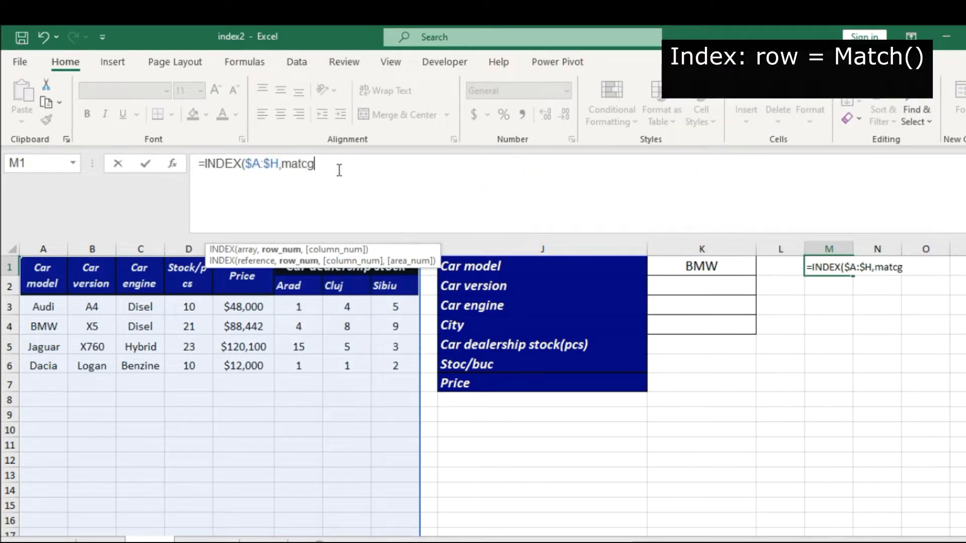
pyautogui.press('BackSpace')
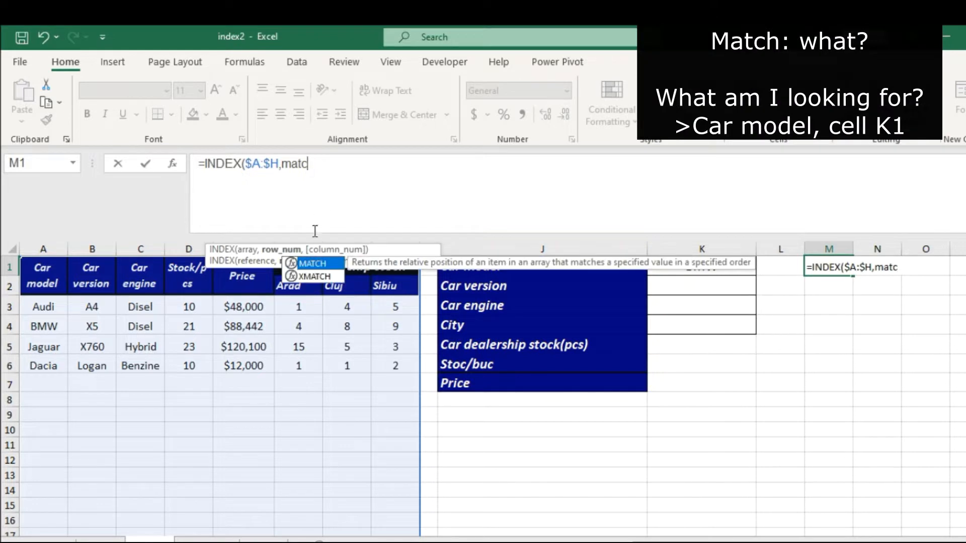
pyautogui.doubleClick(313, 264)
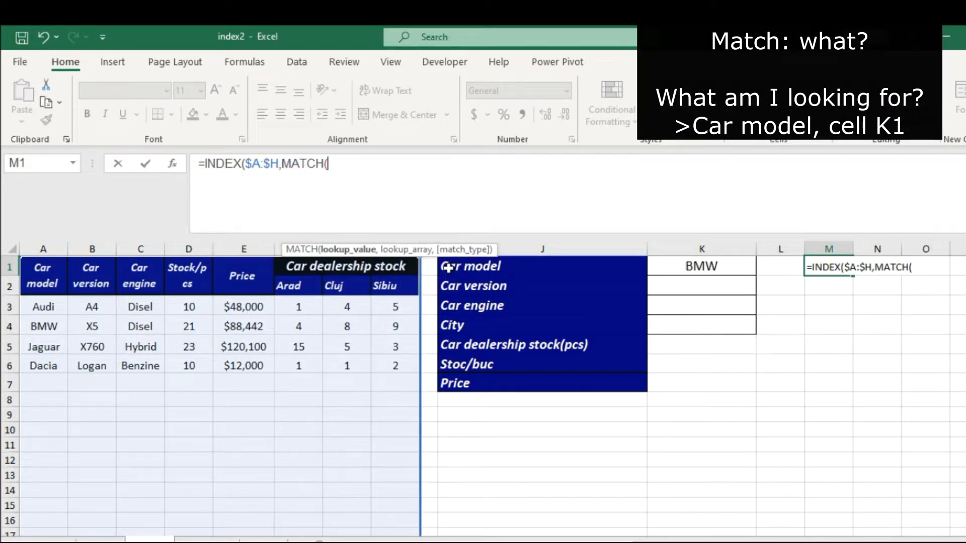
pyautogui.click(729, 267)
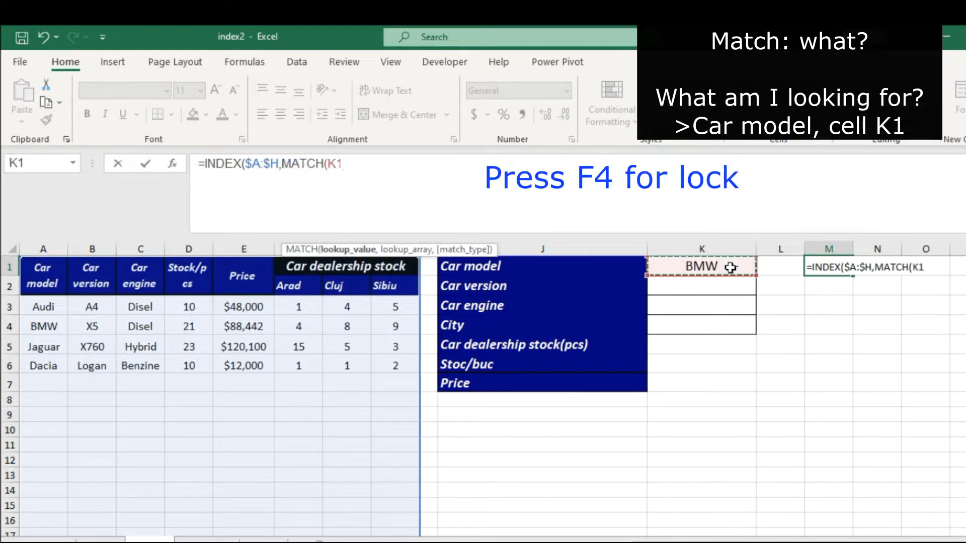
pyautogui.press('F4')
pyautogui.press('F4')
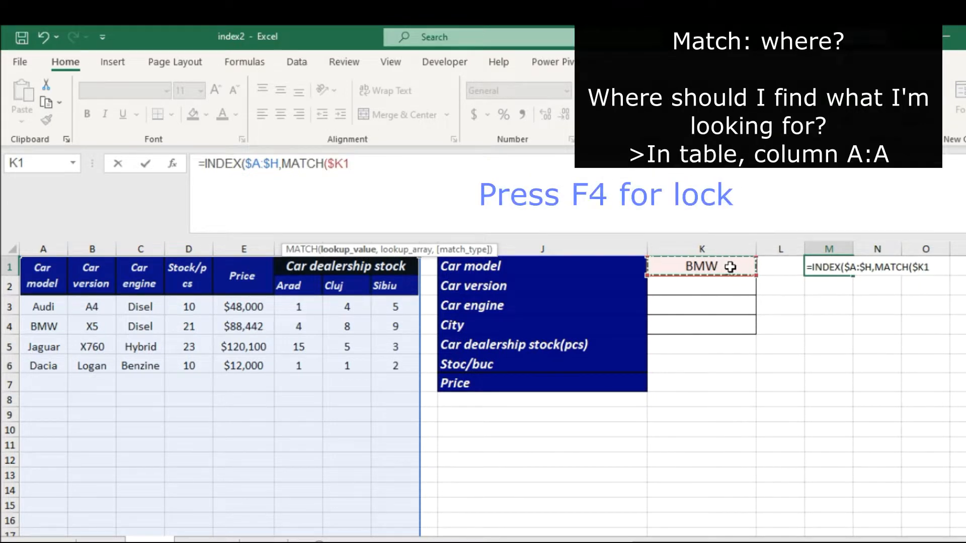
pyautogui.write(',')
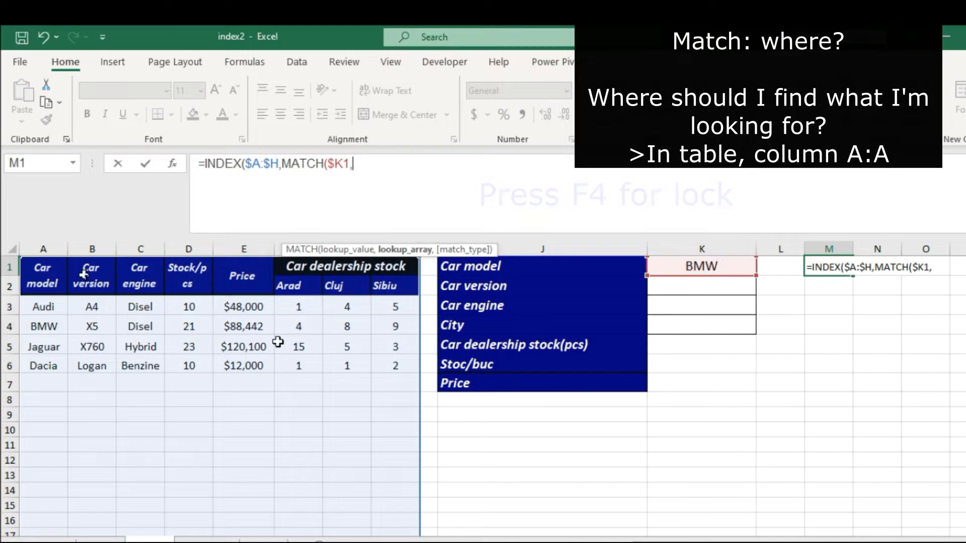
# Complete the M1 formula with lookup array $A:$A, exact match 0 and column number 1
pyautogui.click(46, 250)
pyautogui.press('F4')
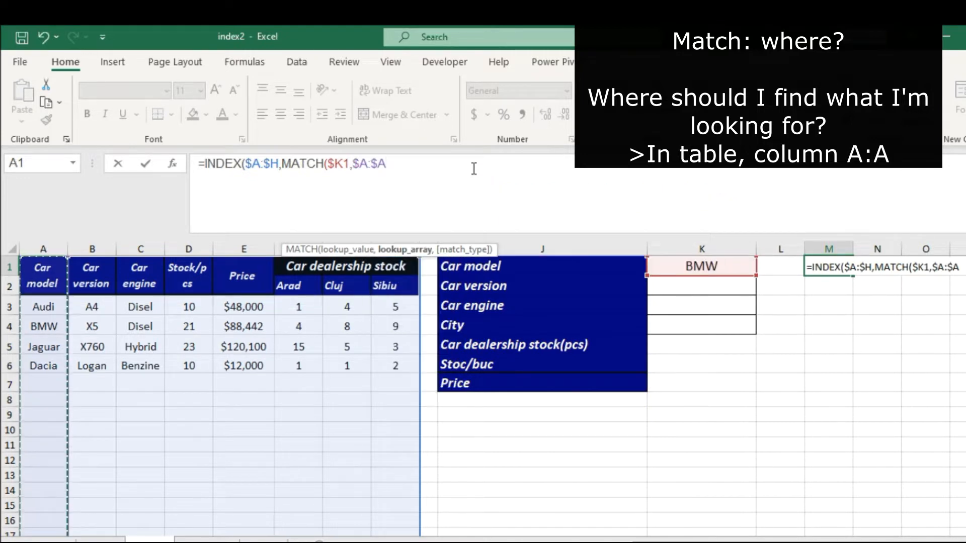
pyautogui.write(',')
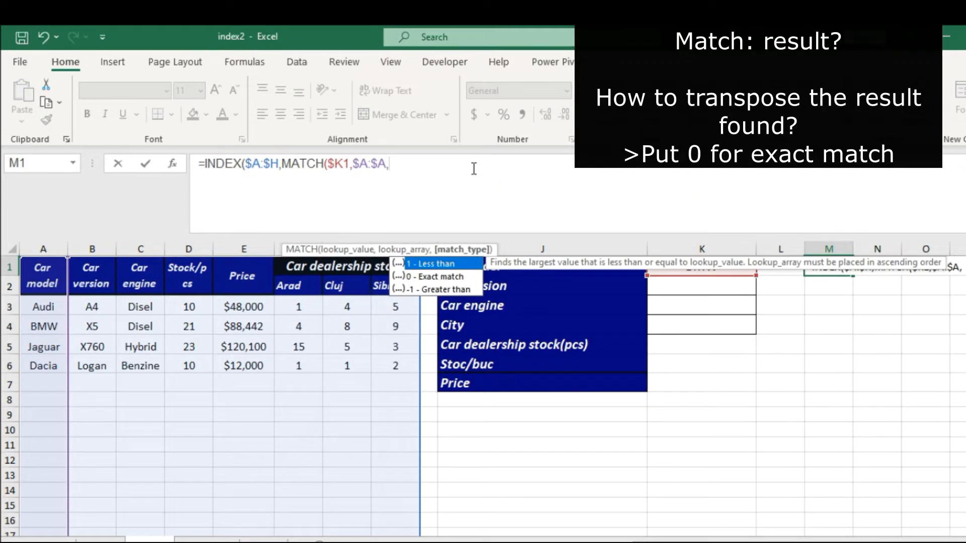
pyautogui.write('0),')
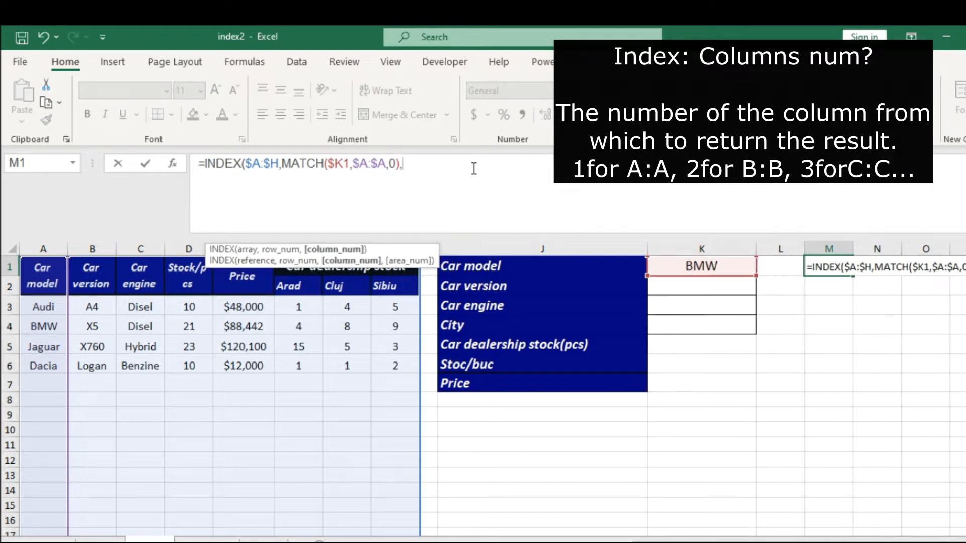
pyautogui.write('1)')
pyautogui.press('Return')
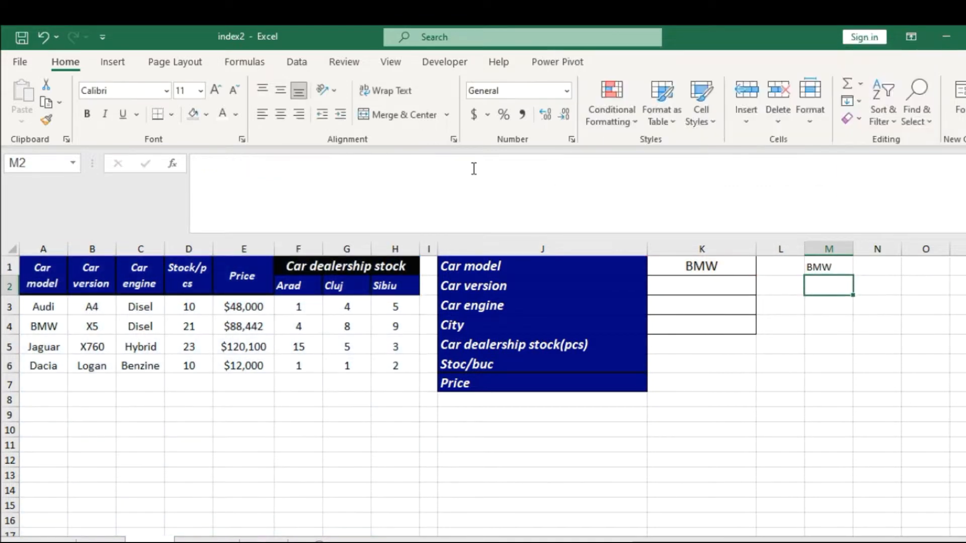
# Copy the INDEX/MATCH formula from M1 across the following cells of row 1
pyautogui.click(852, 271)
pyautogui.moveTo(857, 273); pyautogui.dragTo(963, 275)
# Change the column number in the copied INDEX/MATCH formula in N1 to 2
pyautogui.click(885, 270)
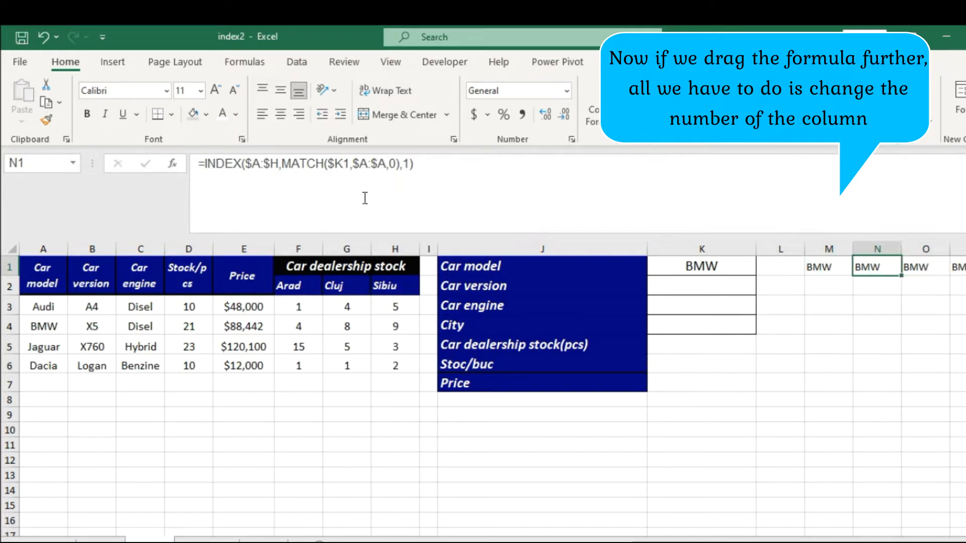
pyautogui.click(420, 164)
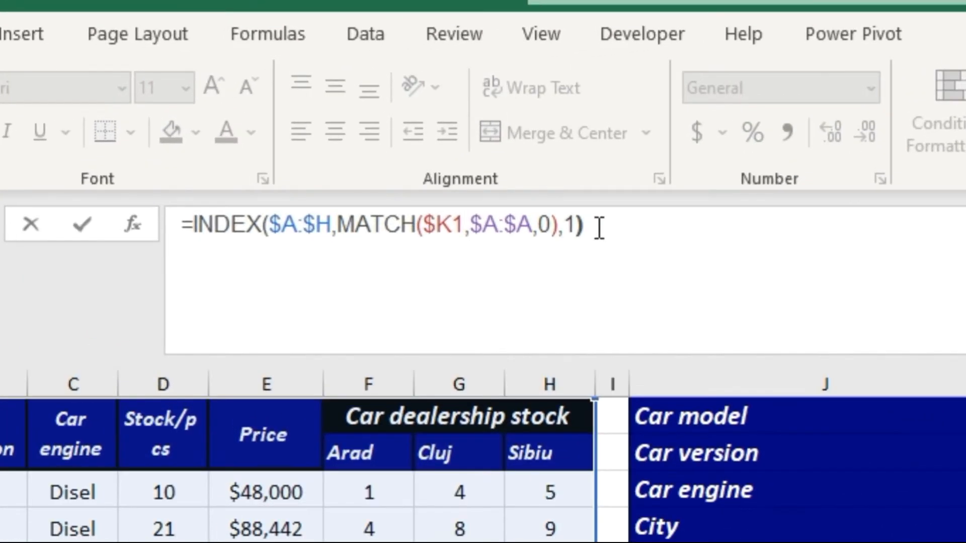
pyautogui.press('Left')
pyautogui.press('BackSpace')
pyautogui.write('2')
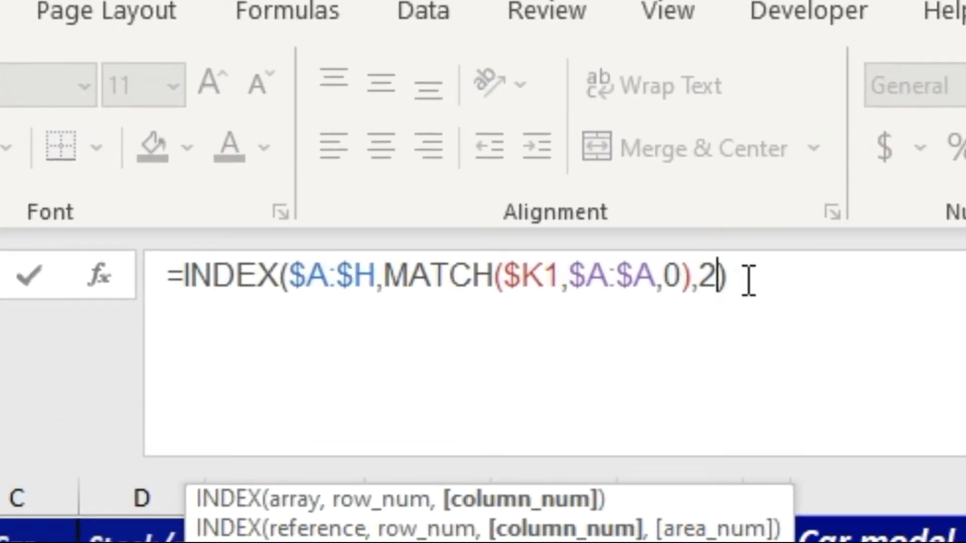
pyautogui.press('Return')
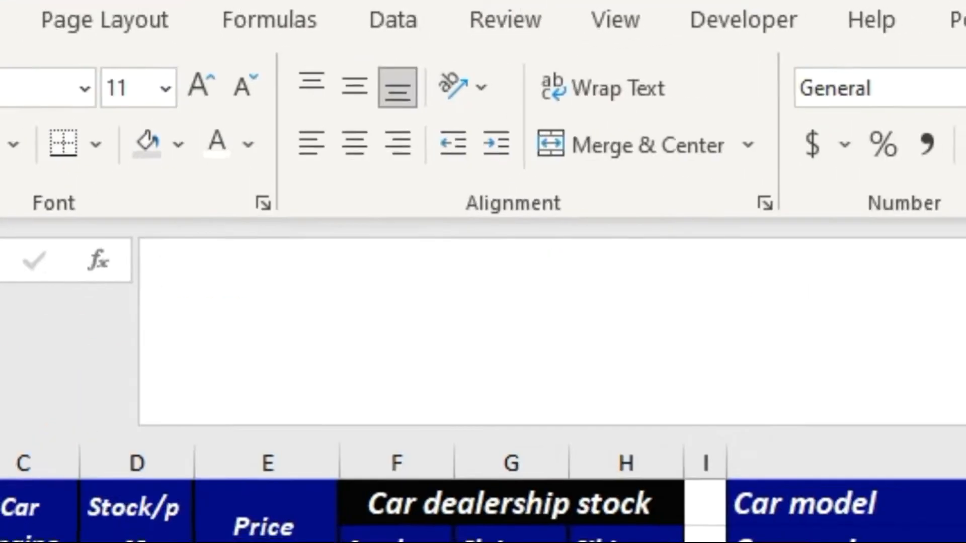
# Change the column number in the INDEX/MATCH formula in O1 to 3
pyautogui.click(936, 270)
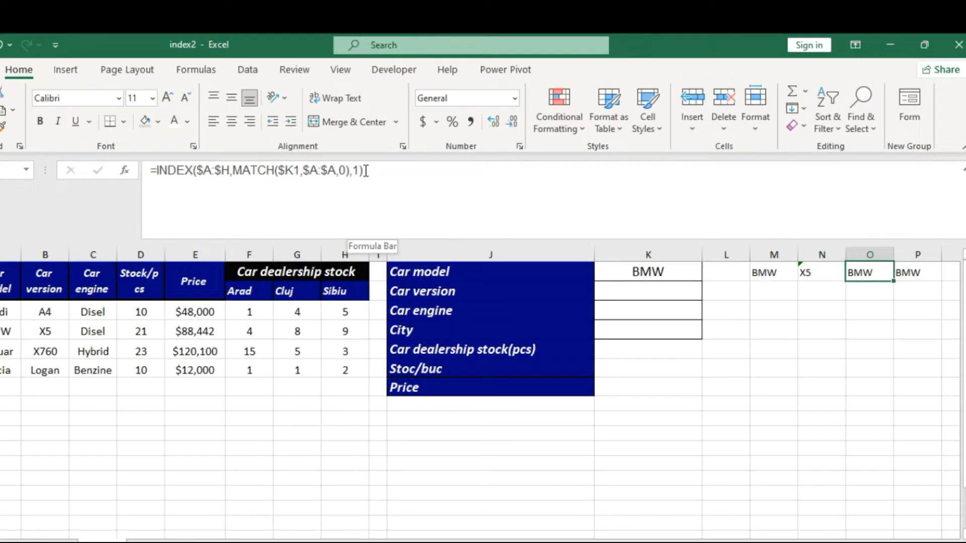
pyautogui.click(447, 196)
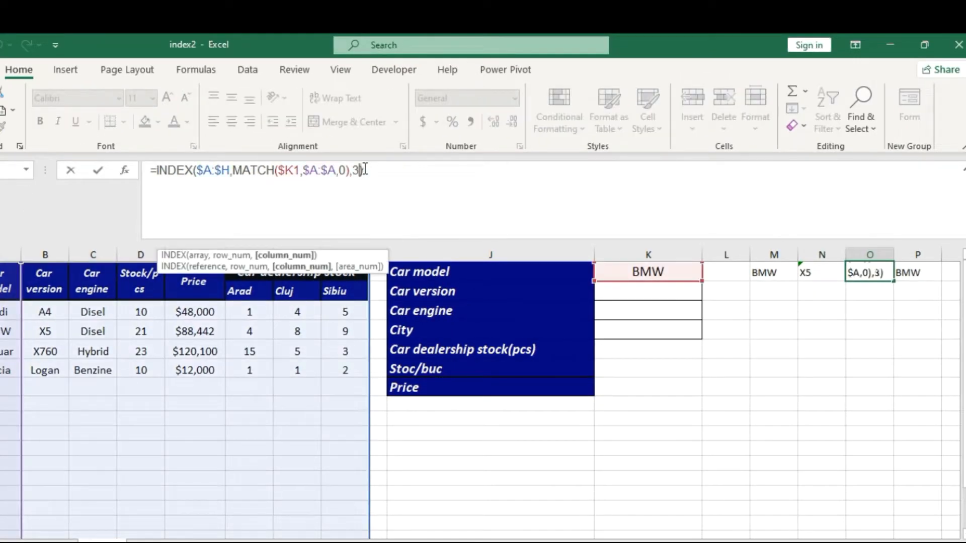
pyautogui.press('Return')
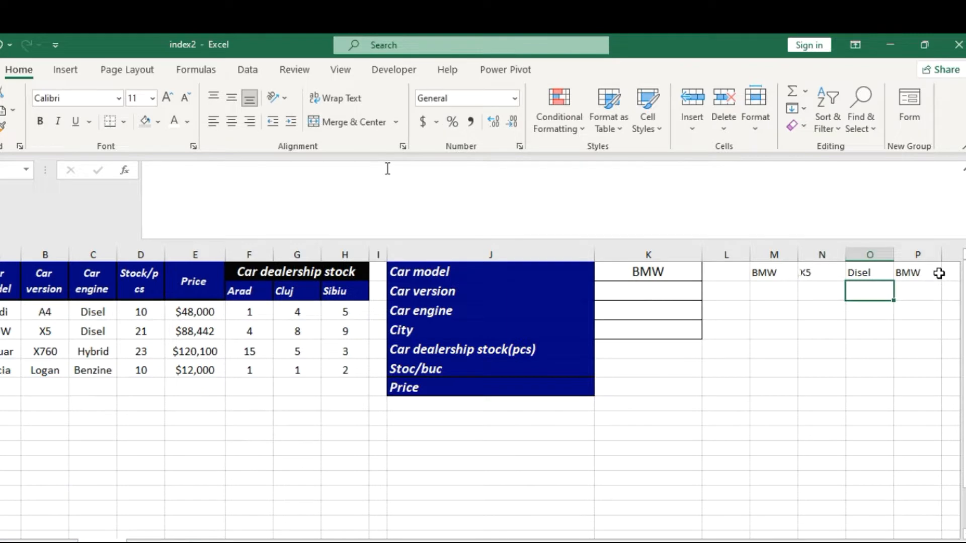
# Change the column number in the INDEX/MATCH formula in P1 to 4
pyautogui.click(939, 273)
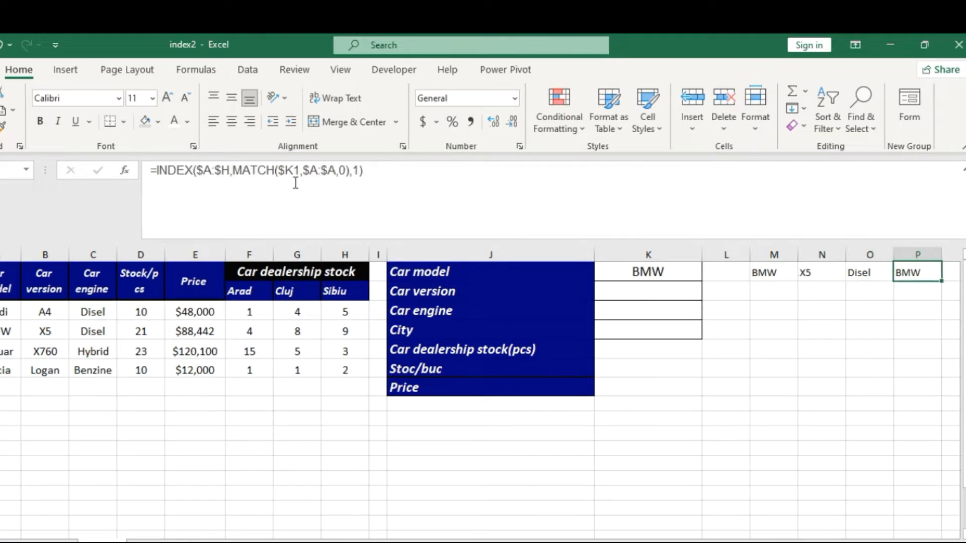
pyautogui.click(362, 172)
pyautogui.press('BackSpace')
pyautogui.write('4')
pyautogui.press('Return')
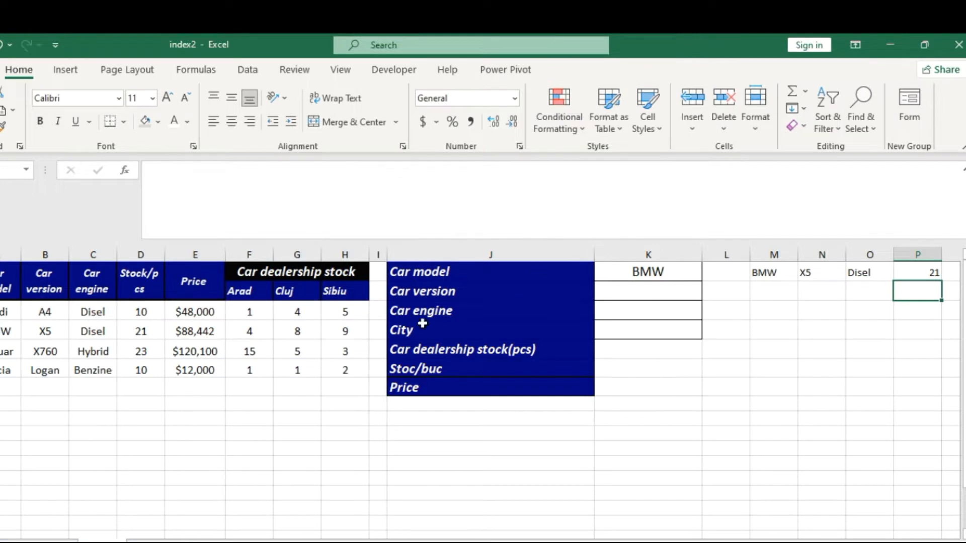
# Test the row 1 formulas by choosing AUDI, JAGUAR and BMW in turn as the car model in K1
pyautogui.click(673, 274)
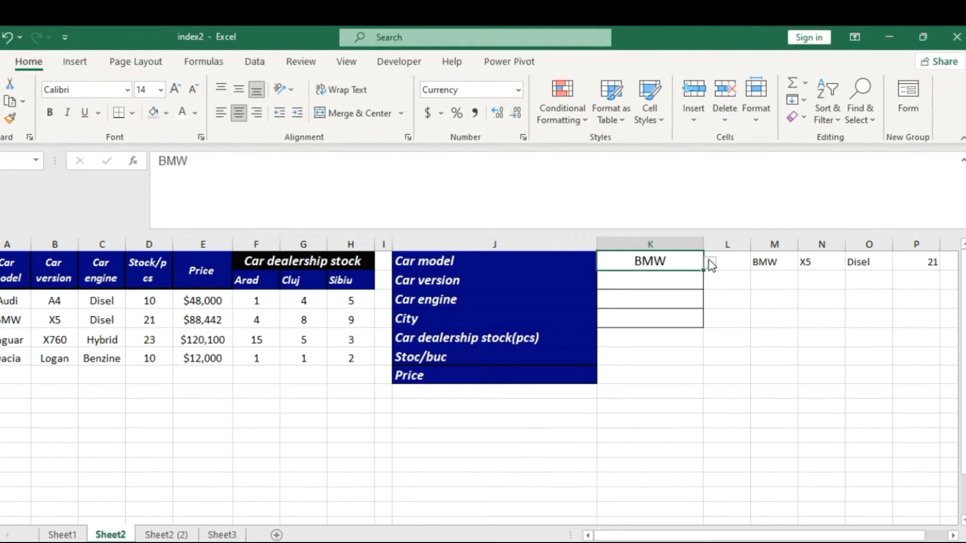
pyautogui.click(710, 273)
pyautogui.click(686, 292)
pyautogui.click(712, 241)
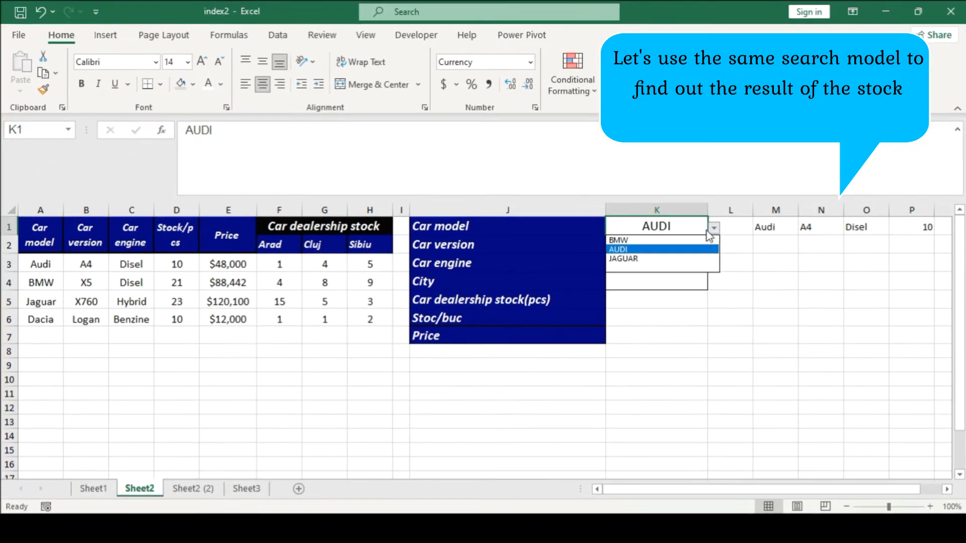
pyautogui.click(697, 259)
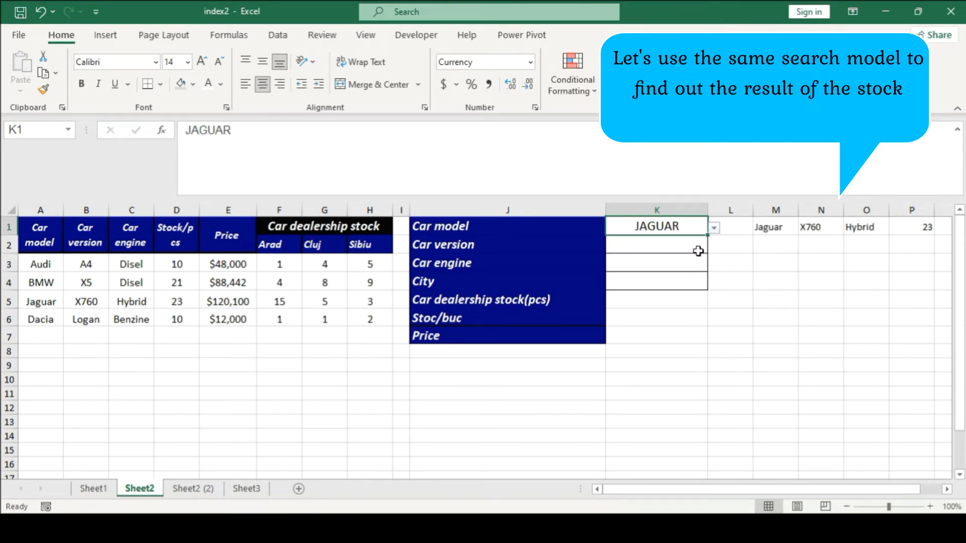
pyautogui.click(715, 229)
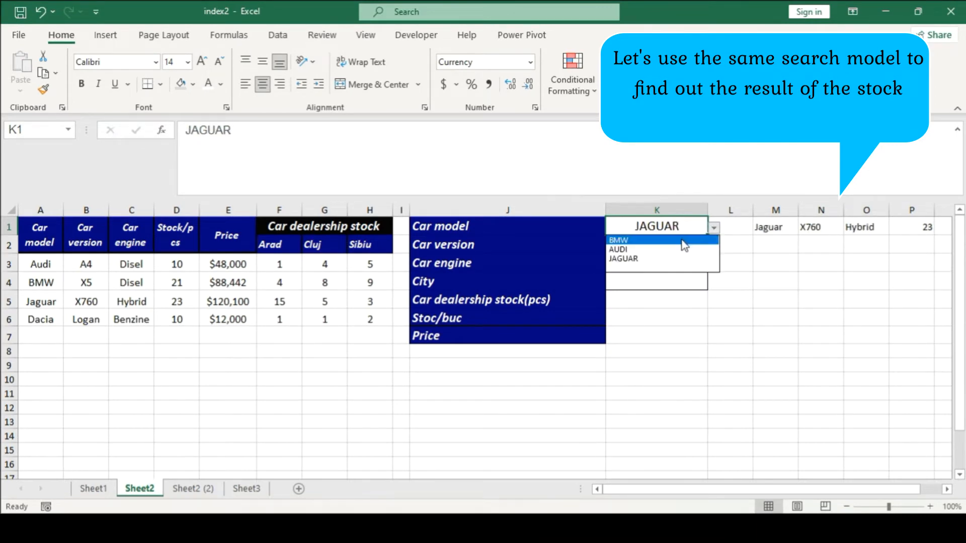
pyautogui.click(685, 250)
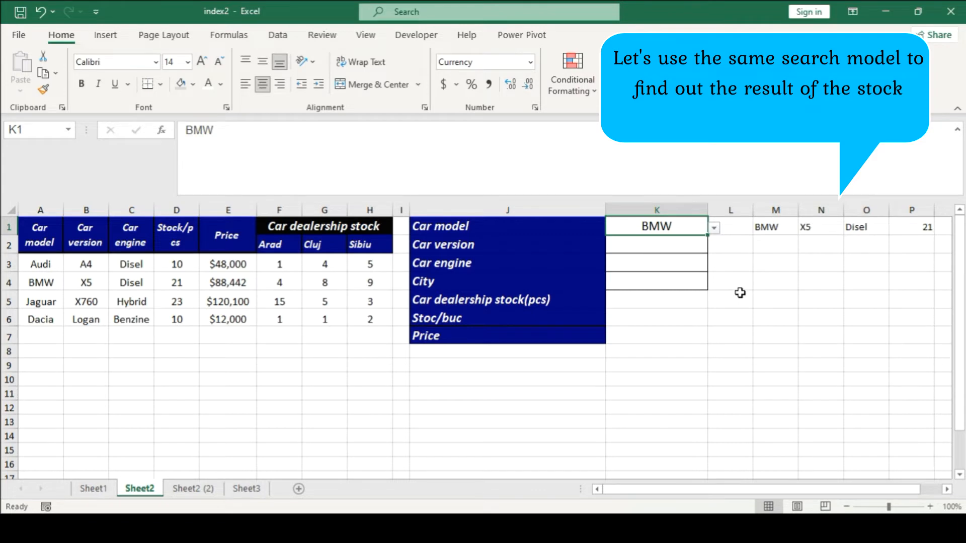
# Start an INDEX formula in the Stoc/buc cell K6 with columns A:H as its array
pyautogui.click(664, 319)
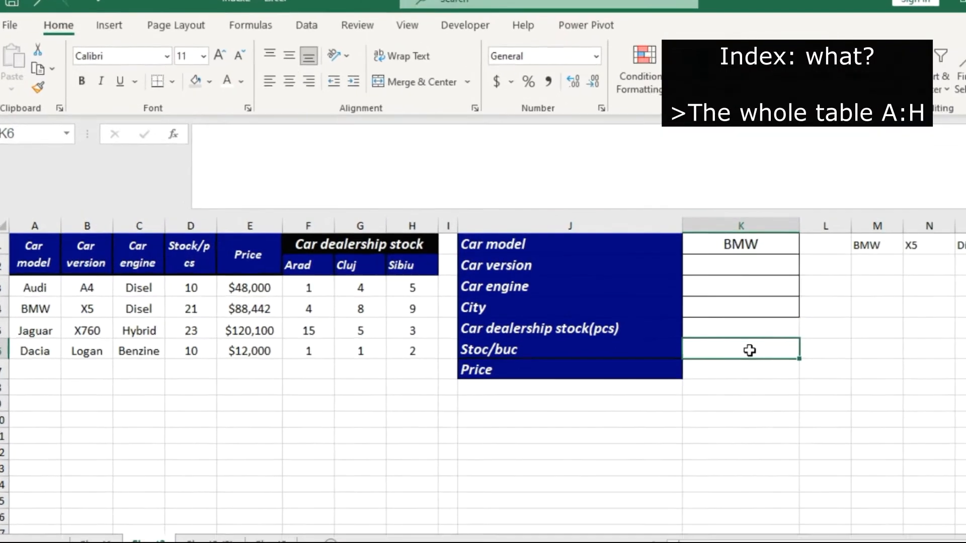
pyautogui.write('=')
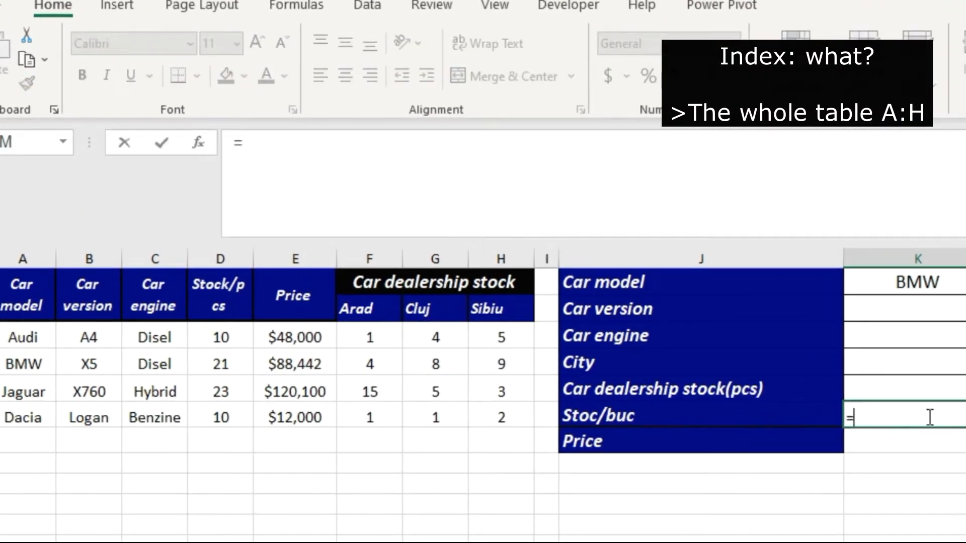
pyautogui.write('index')
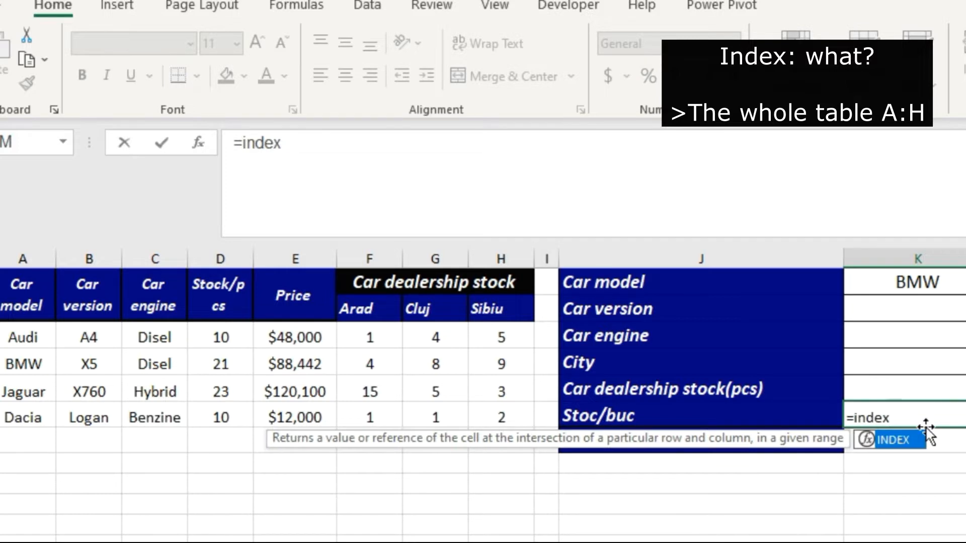
pyautogui.doubleClick(894, 440)
pyautogui.moveTo(46, 258); pyautogui.dragTo(408, 272)
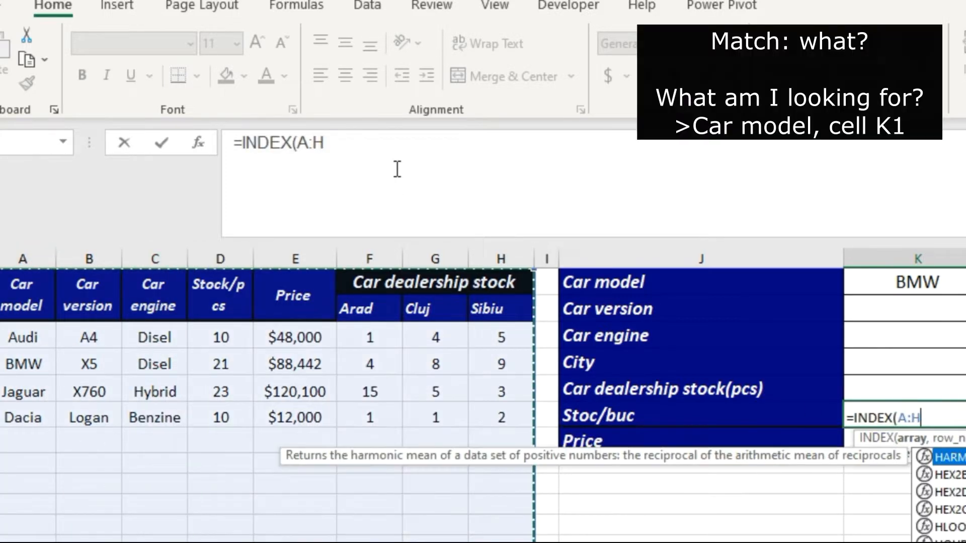
pyautogui.click(397, 168)
pyautogui.write(',')
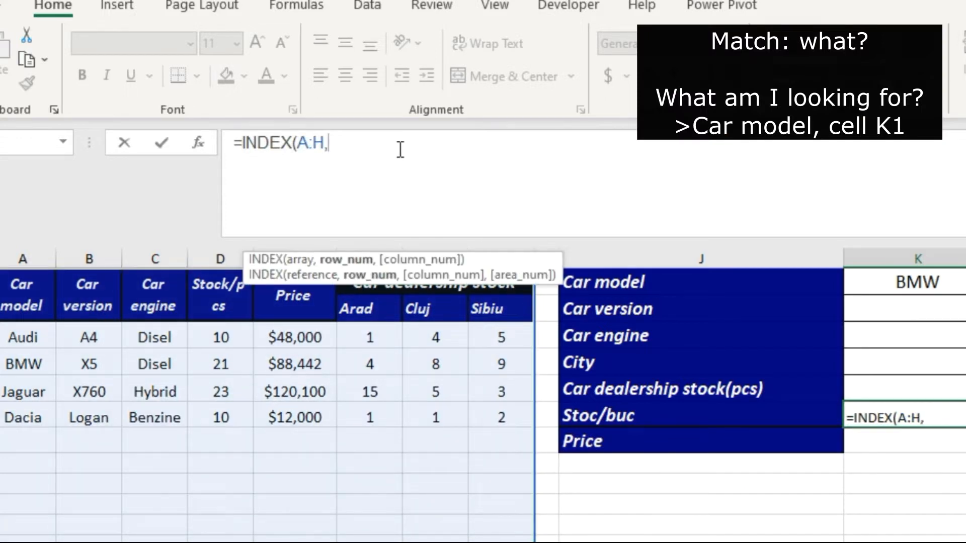
# Add a MATCH function as the row argument in K6, with lookup value K1, lookup array A:A and match type 0
pyautogui.write('matc')
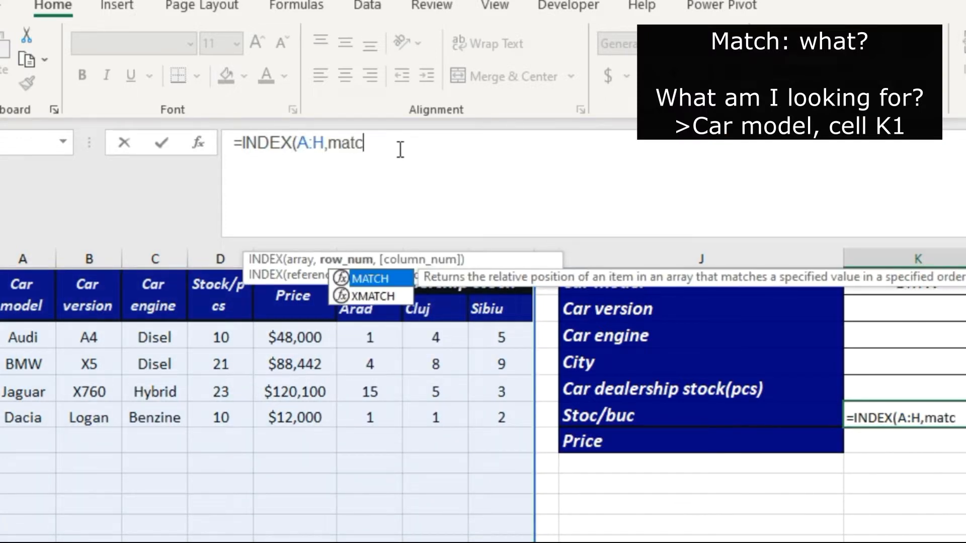
pyautogui.write('h')
pyautogui.doubleClick(382, 276)
pyautogui.click(896, 291)
pyautogui.write(',A:A,0')
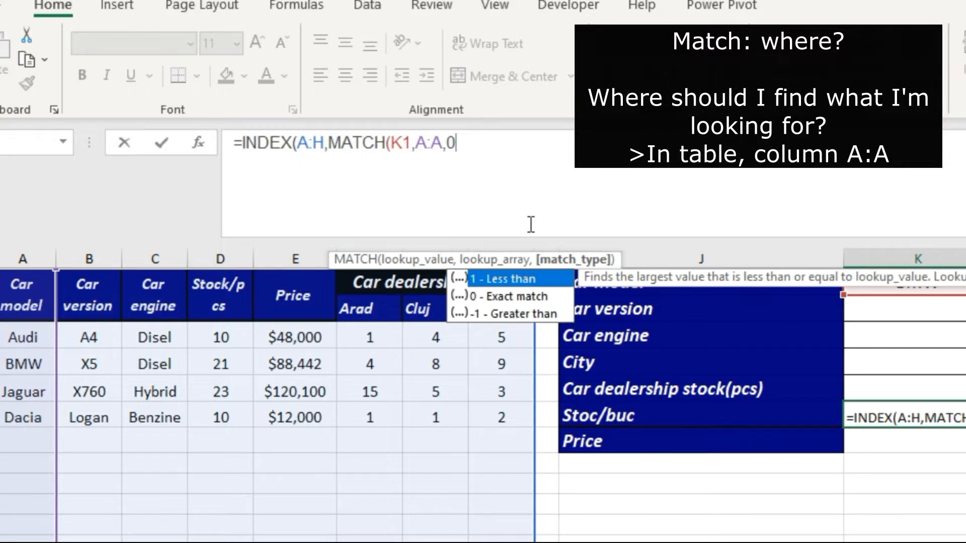
pyautogui.write(')')
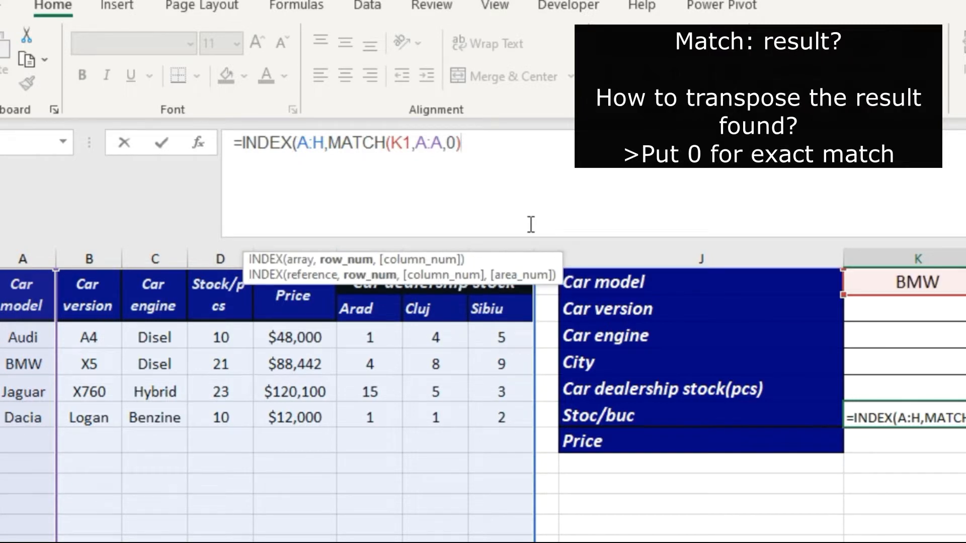
# Complete the K6 INDEX formula with column number 4
pyautogui.write(',')
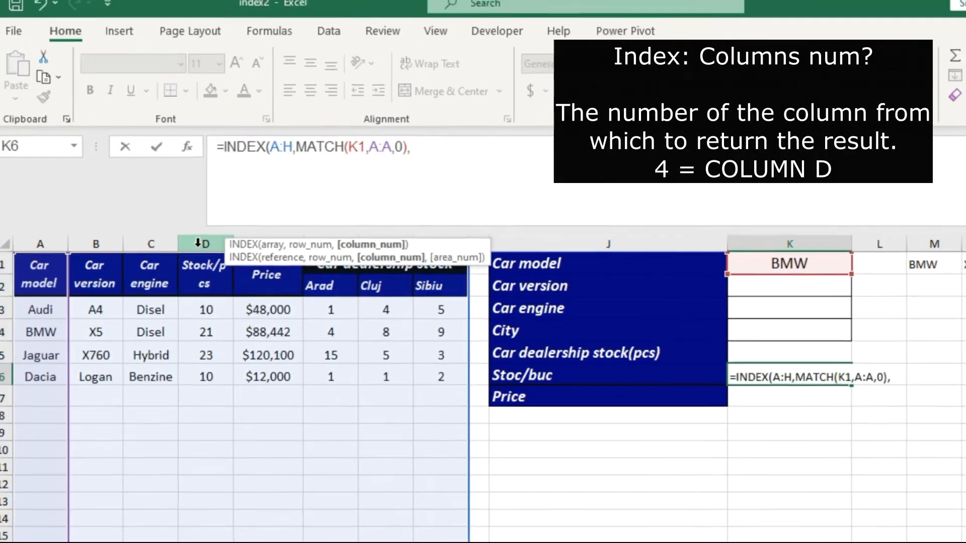
pyautogui.write('4)')
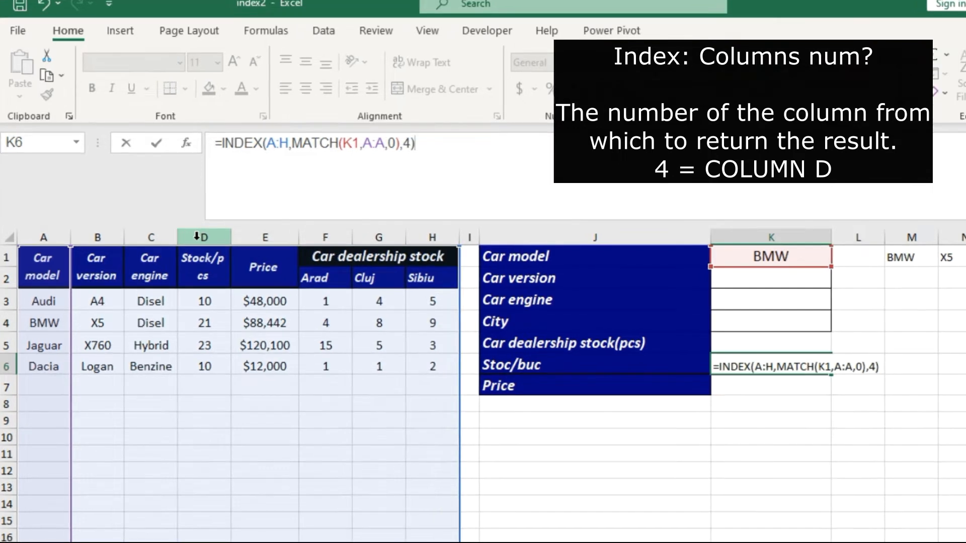
pyautogui.press('Return')
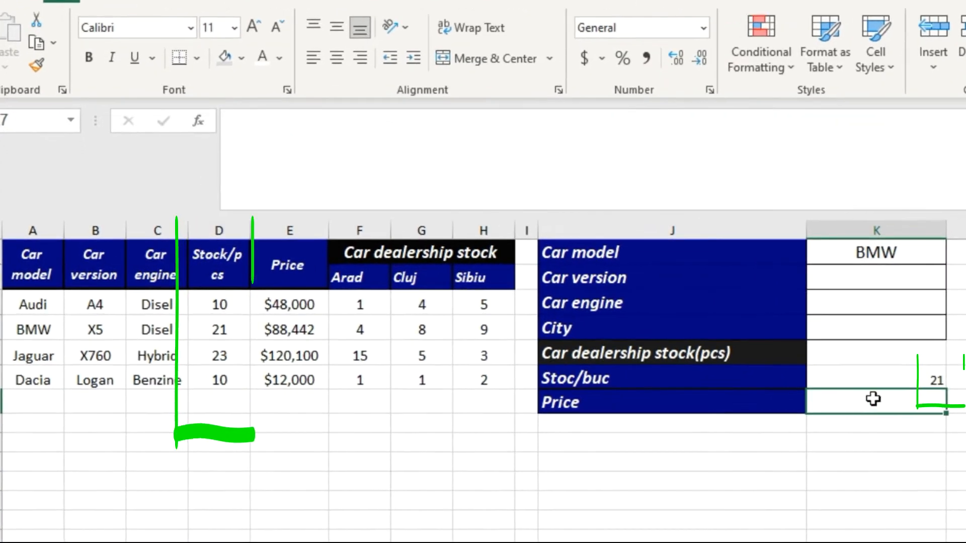
# Check the K6 stock formula by setting the car model in K1 to AUDI and finally to JAGUAR
pyautogui.click(836, 374)
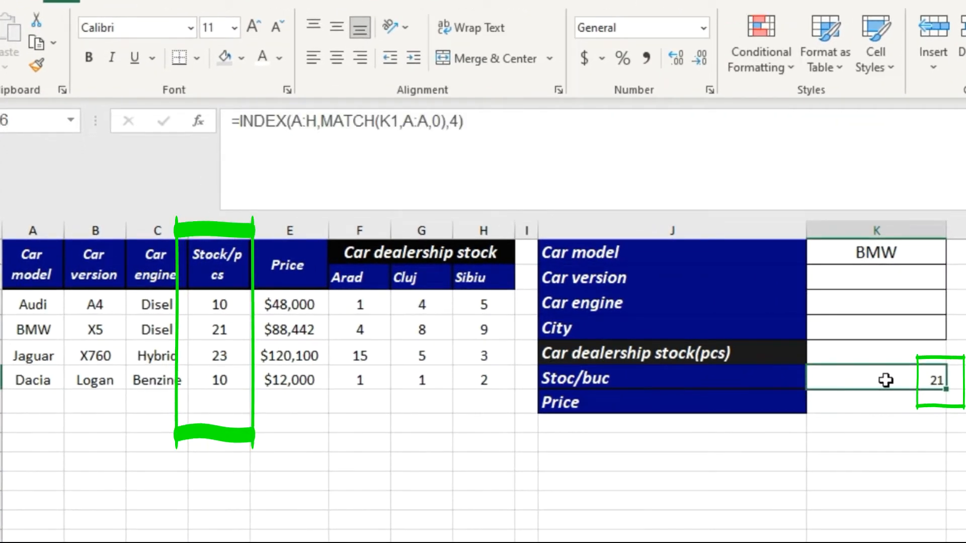
pyautogui.click(921, 255)
pyautogui.click(948, 257)
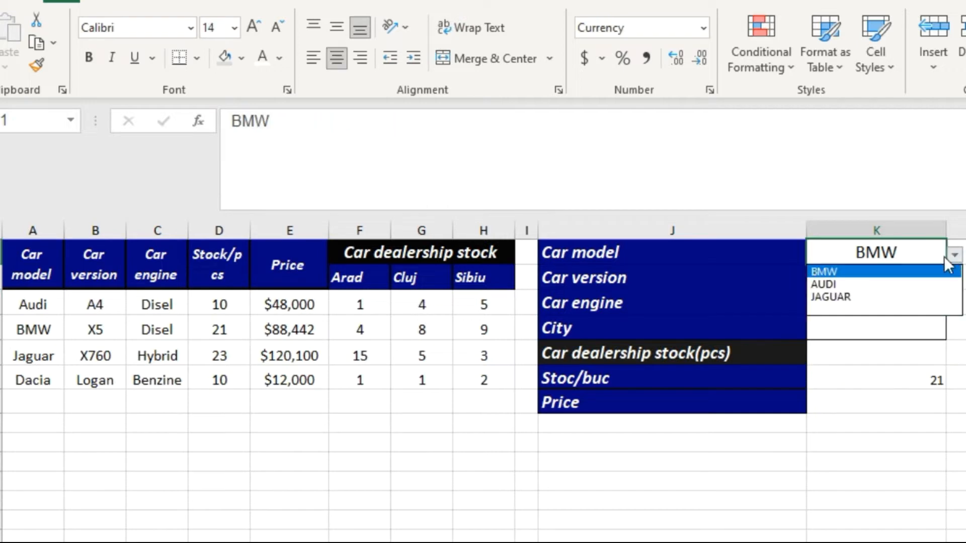
pyautogui.click(924, 282)
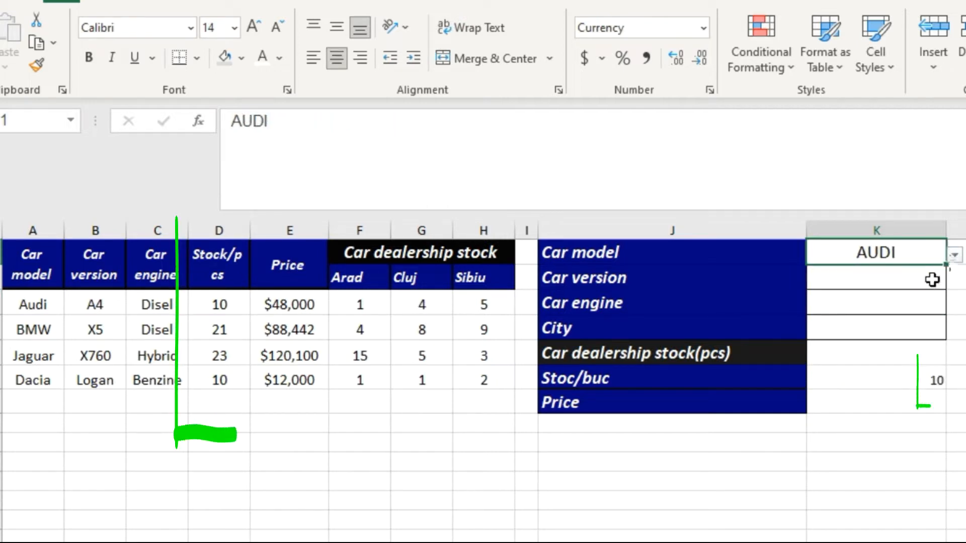
pyautogui.click(954, 255)
pyautogui.click(928, 293)
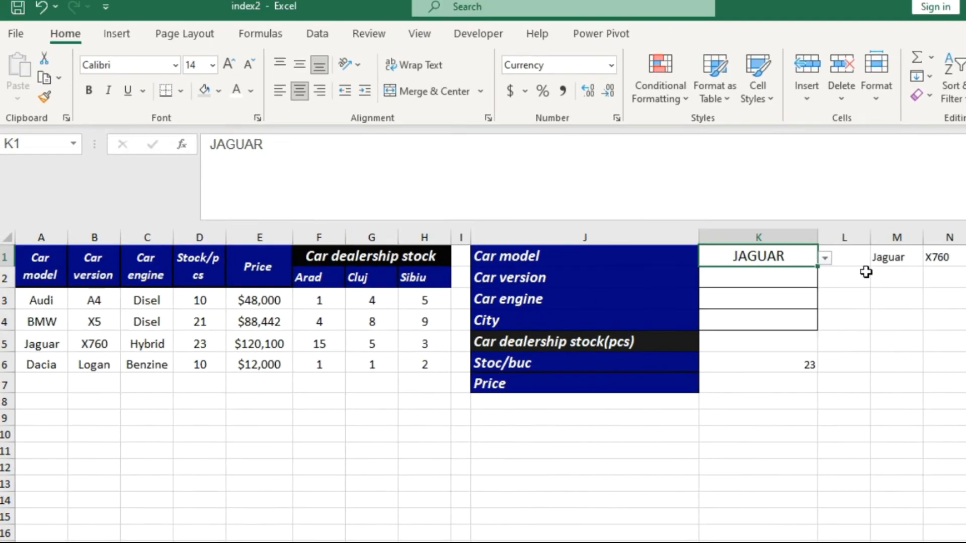
# Copy the INDEX/MATCH formula from M1 down to M4
pyautogui.click(866, 272)
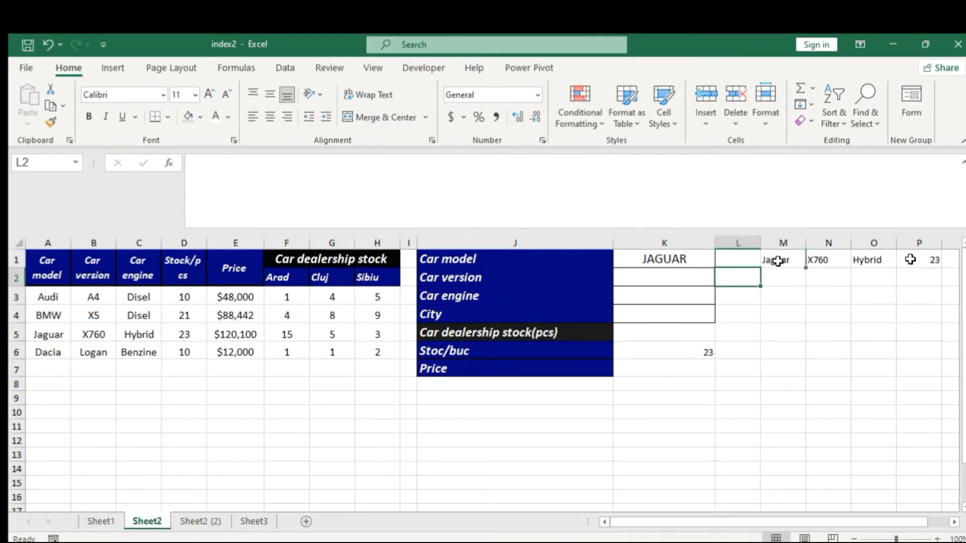
pyautogui.click(777, 260)
pyautogui.click(912, 260)
pyautogui.click(791, 263)
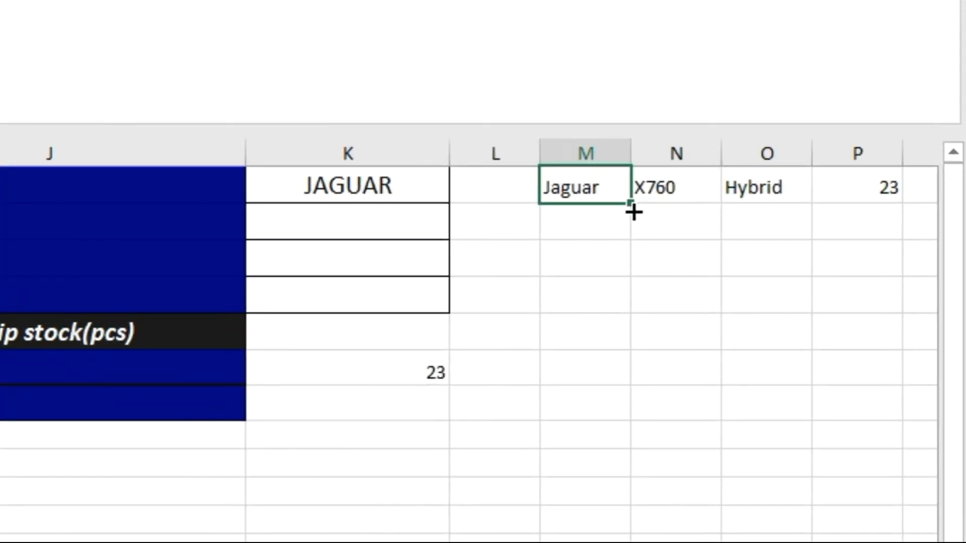
pyautogui.moveTo(634, 212); pyautogui.dragTo(627, 330)
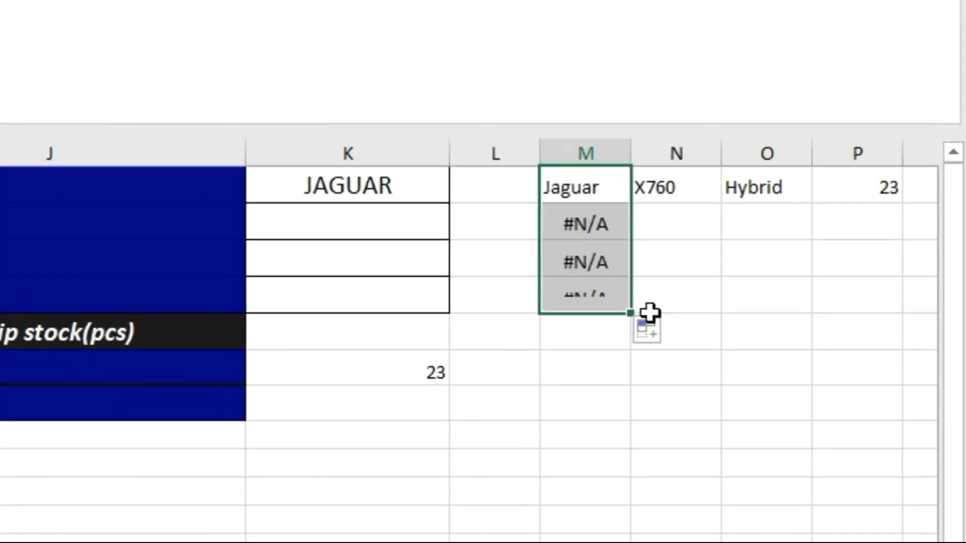
# Set the MATCH lookup value in the M1 formula to $L1
pyautogui.click(599, 198)
pyautogui.click(2, 30)
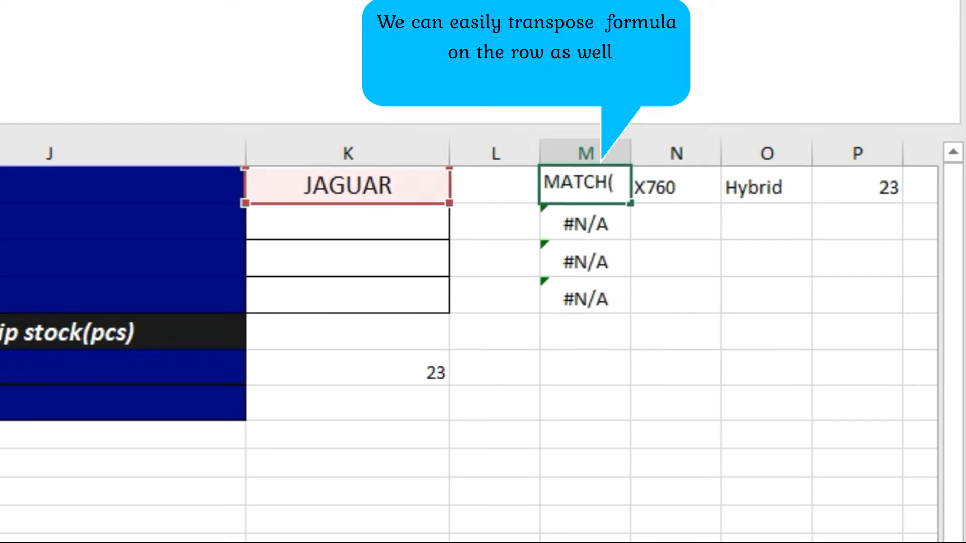
pyautogui.moveTo(347, 202); pyautogui.dragTo(476, 201)
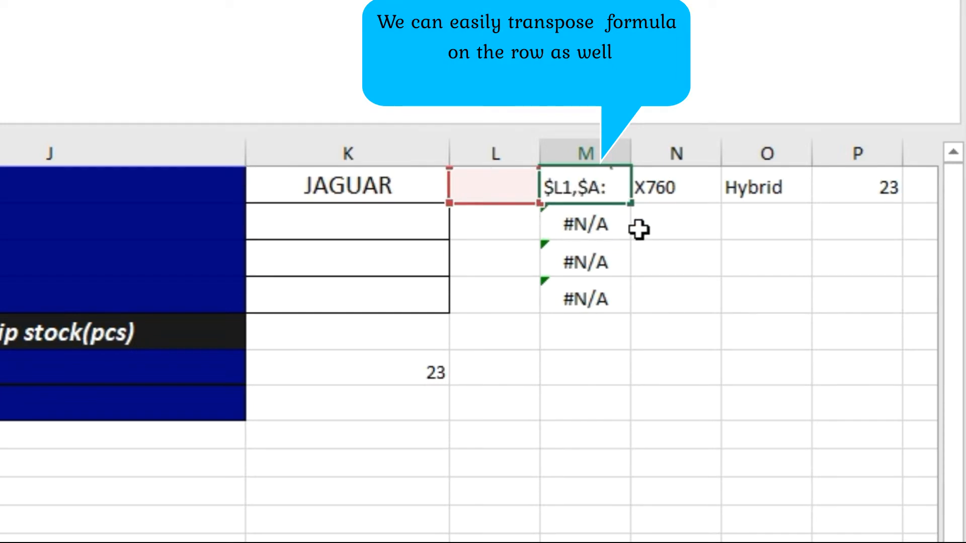
pyautogui.press('Return')
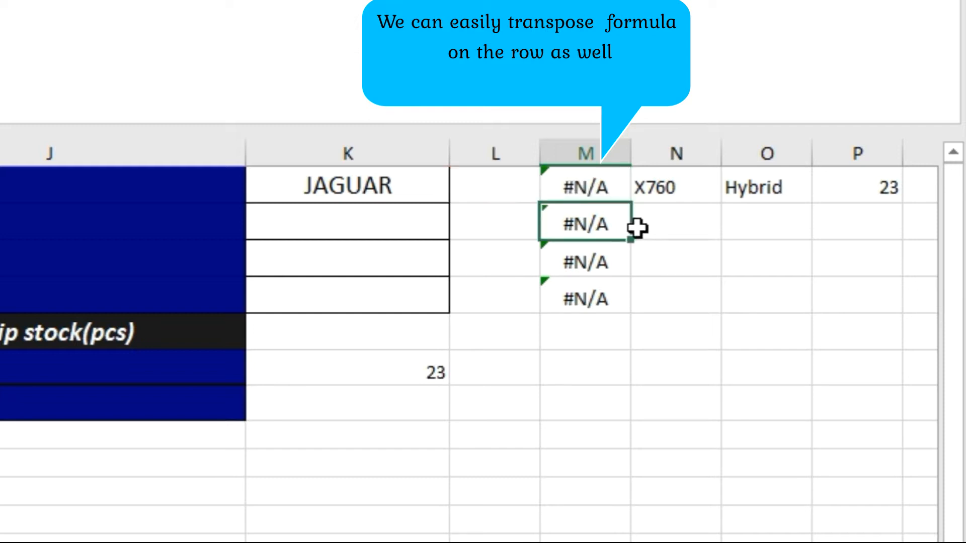
# Enter JAGUAR in L1 and fill it down to L4
pyautogui.click(397, 192)
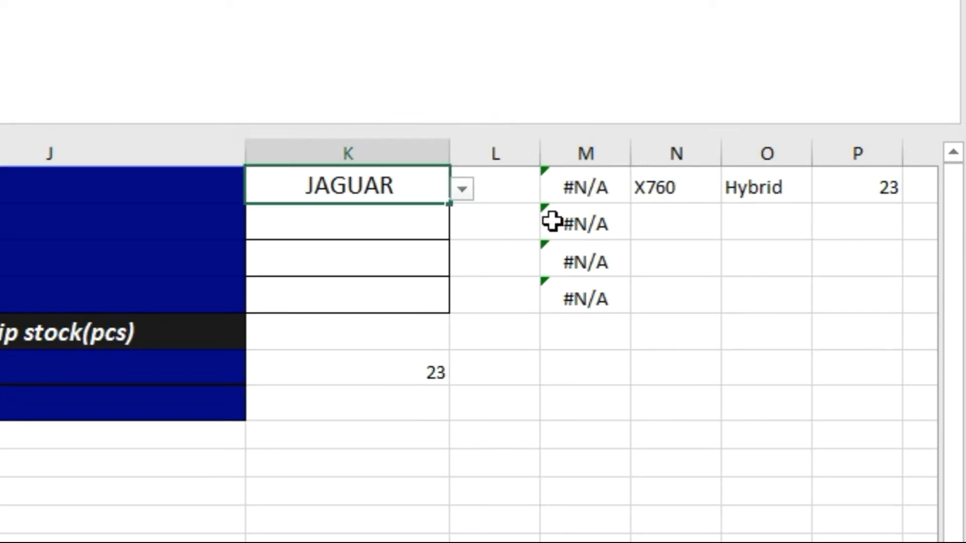
pyautogui.click(505, 190)
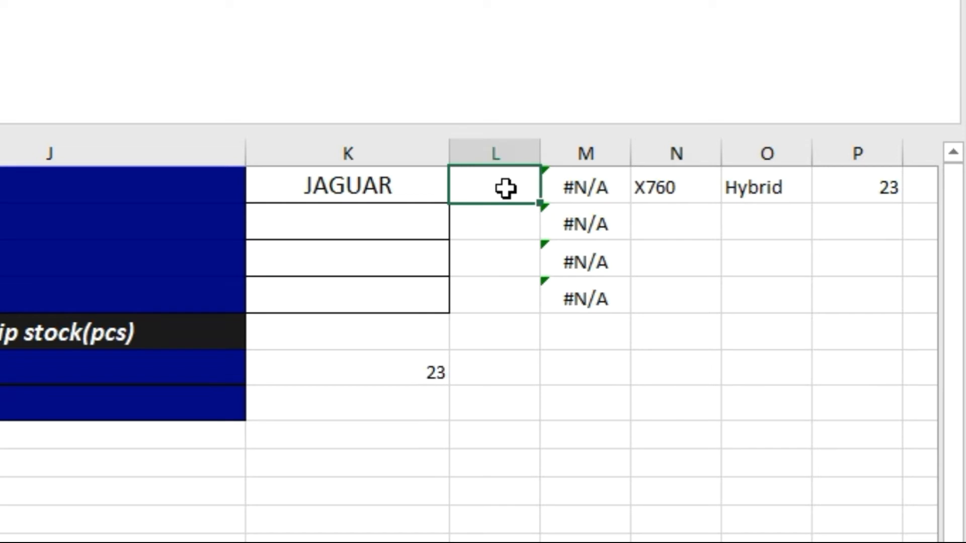
pyautogui.write('JAGUAR')
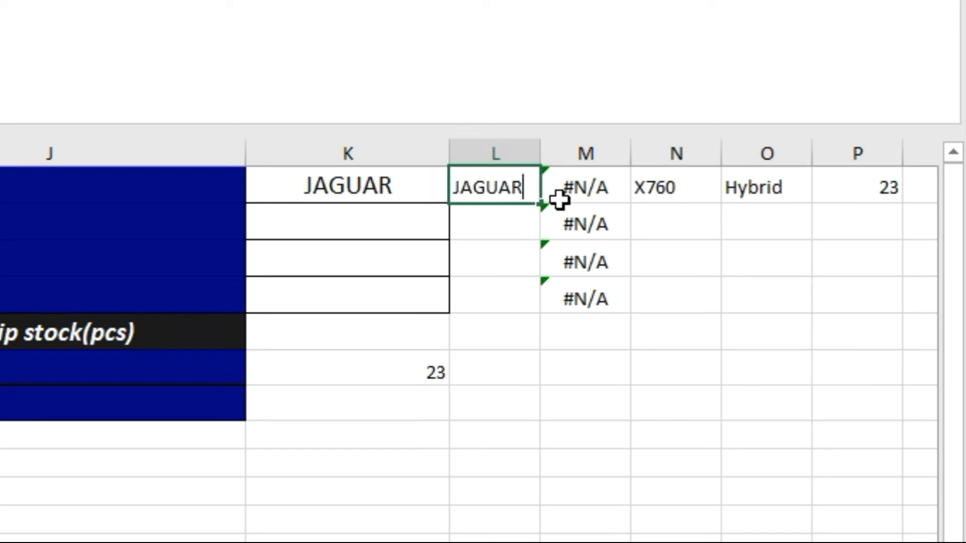
pyautogui.press('Return')
pyautogui.press('Up')
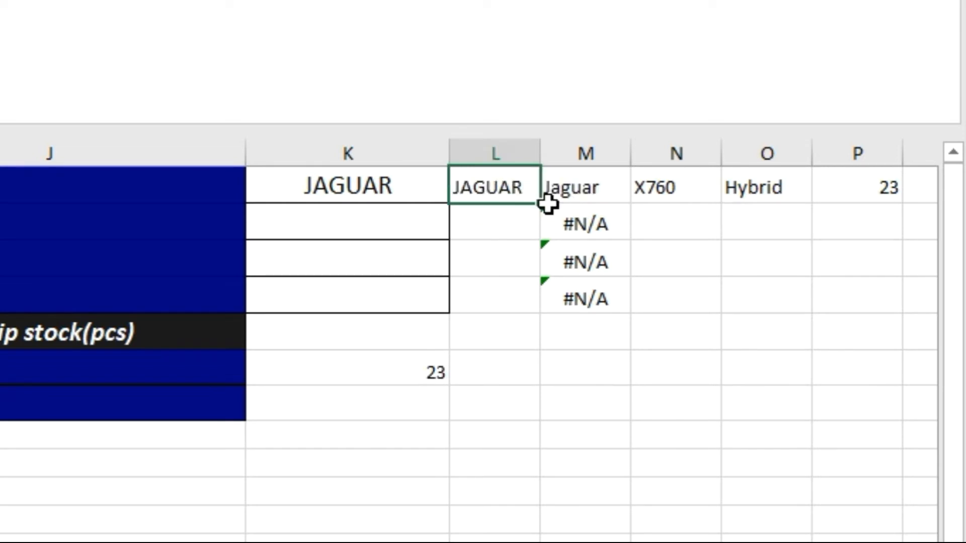
pyautogui.moveTo(541, 204); pyautogui.dragTo(534, 329)
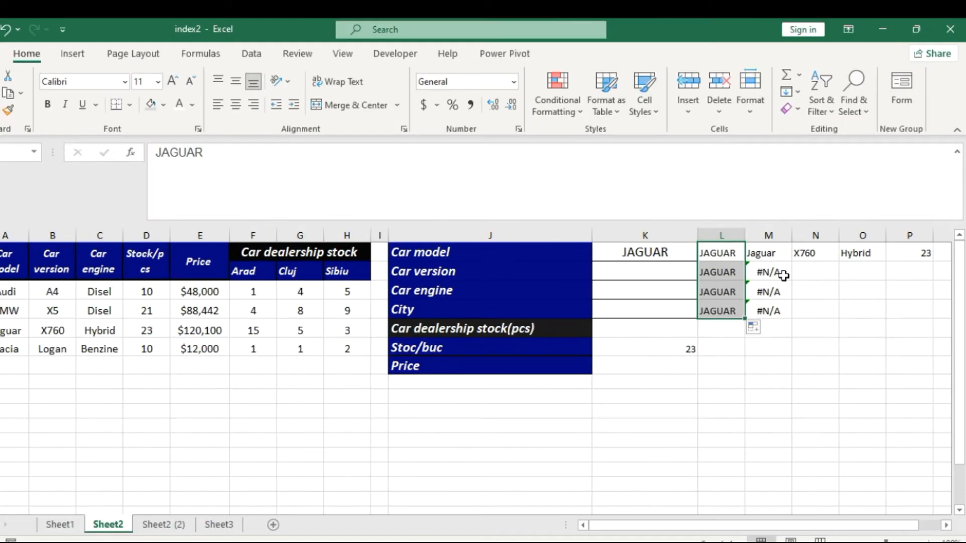
pyautogui.click(788, 257)
pyautogui.click(796, 271)
pyautogui.click(794, 257)
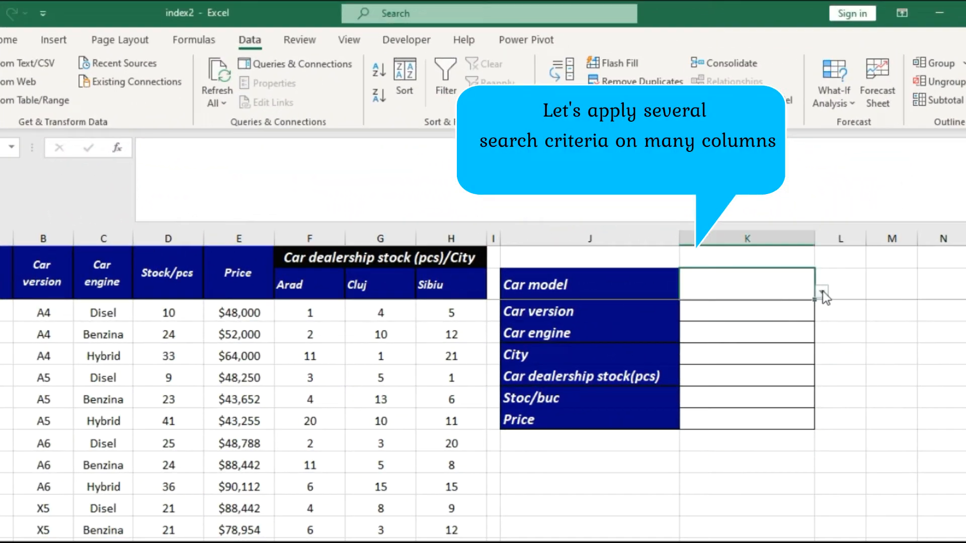
# Set the search criteria in K2:K4 to car model BMW, car version X5 and car engine Disel
pyautogui.click(823, 291)
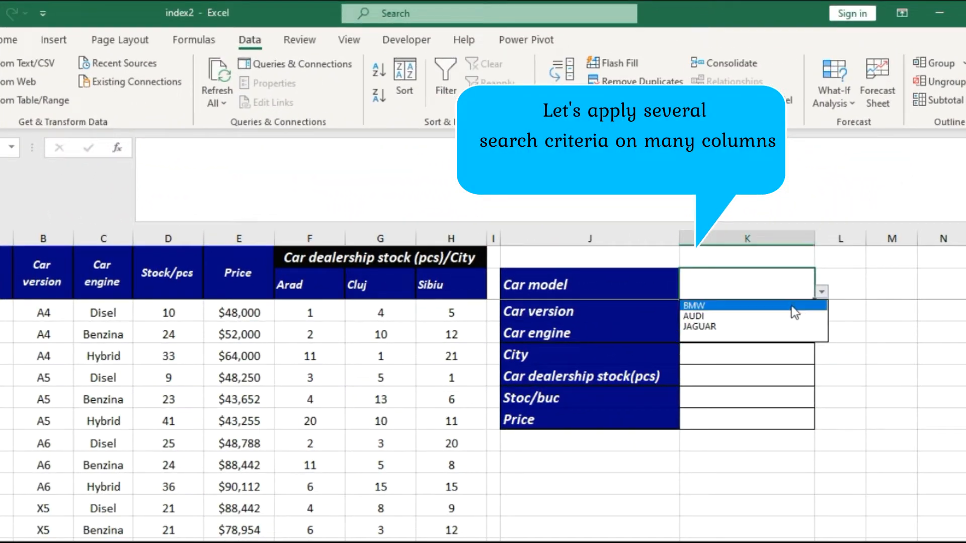
pyautogui.click(789, 306)
pyautogui.click(788, 306)
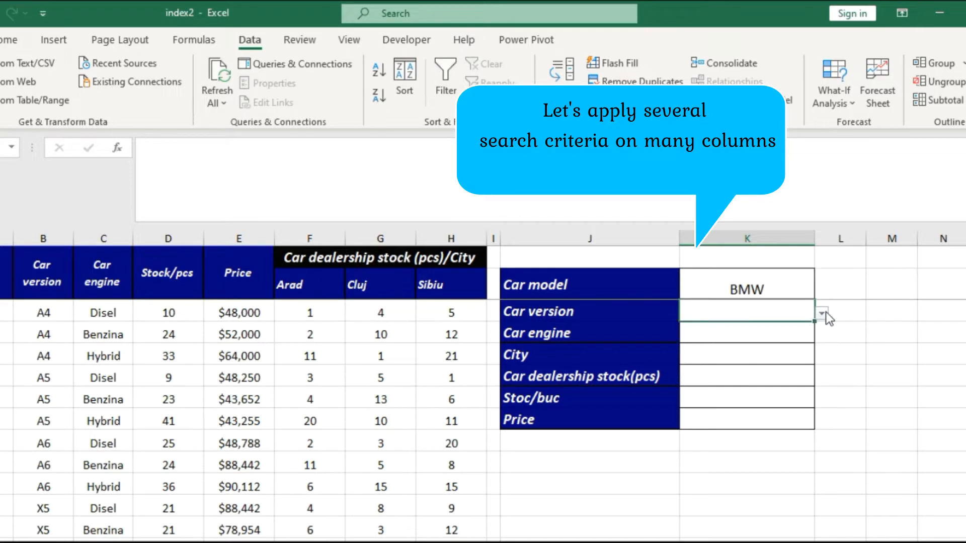
pyautogui.click(823, 313)
pyautogui.click(807, 325)
pyautogui.click(794, 329)
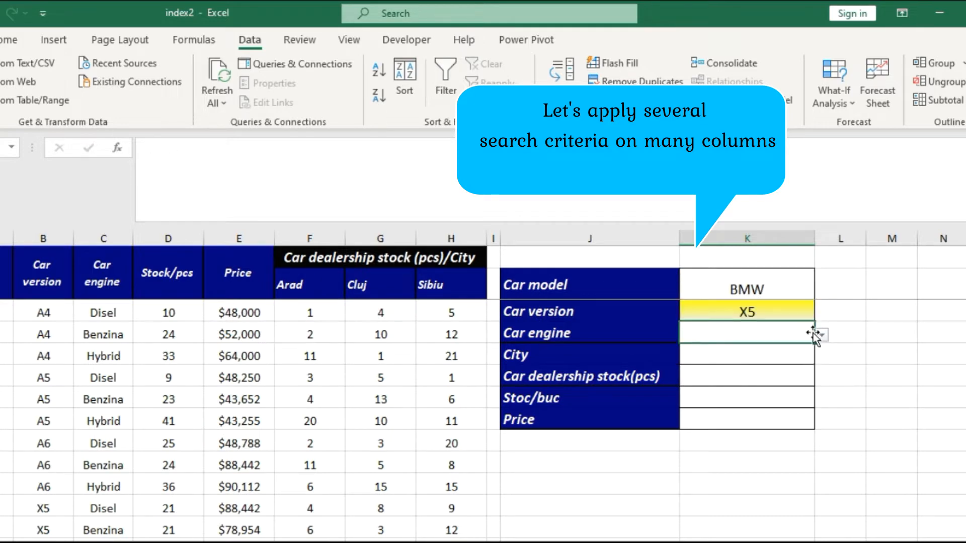
pyautogui.click(823, 335)
pyautogui.click(801, 353)
# Begin the Stoc/buc formula in K7 with INDEX on column D:D and a nested MATCH for the row number
pyautogui.click(768, 398)
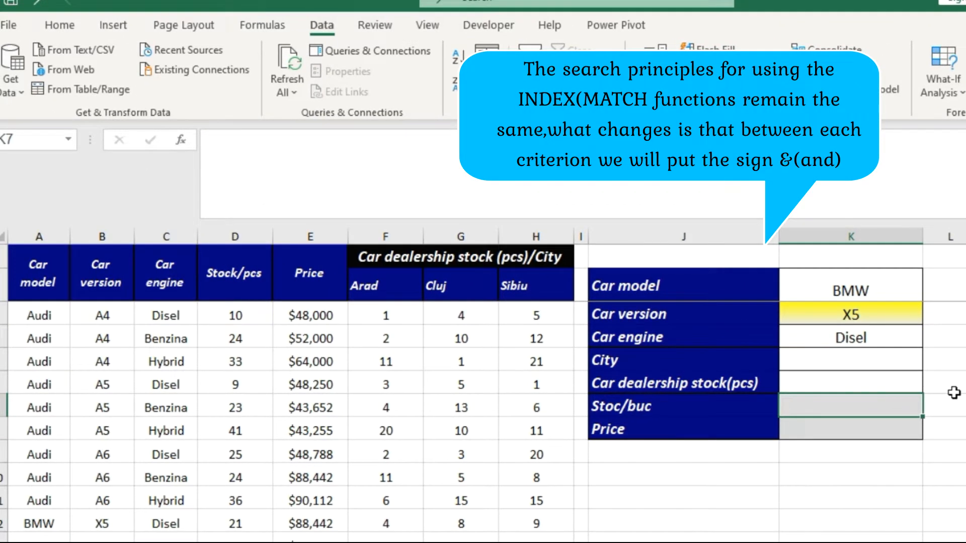
pyautogui.write('=')
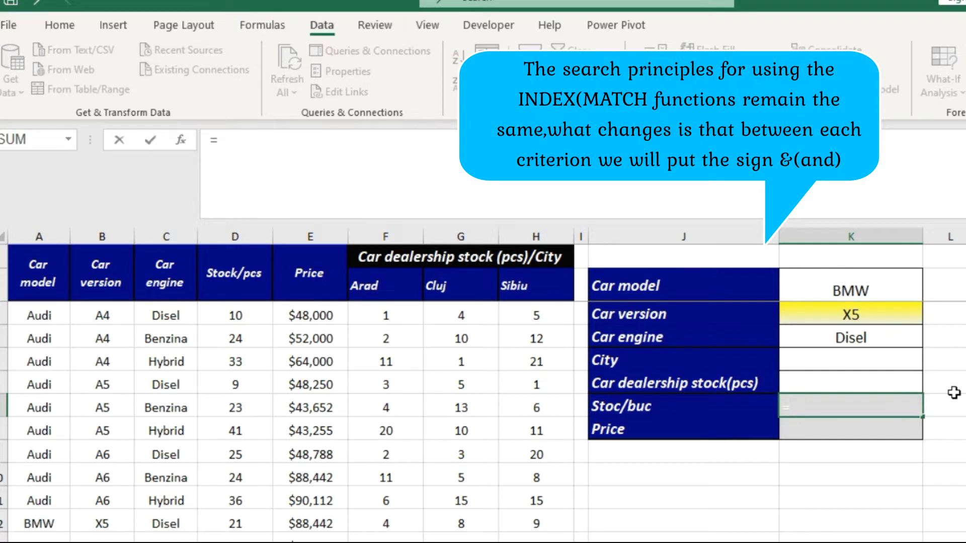
pyautogui.write('index')
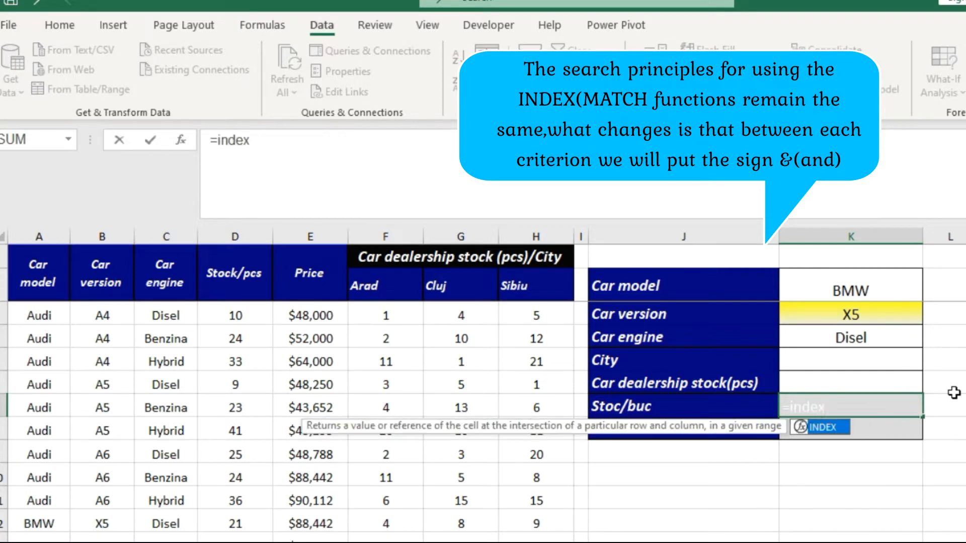
pyautogui.write('(')
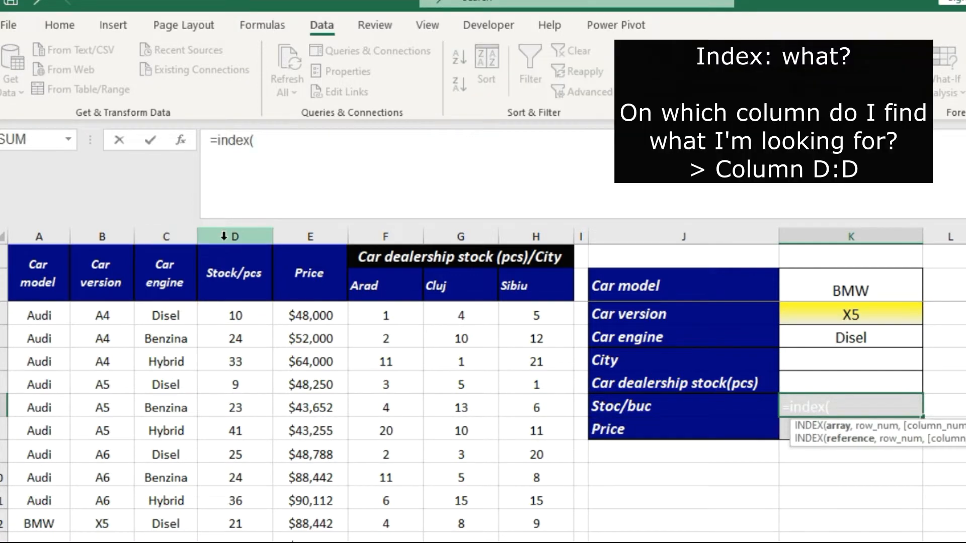
pyautogui.click(225, 240)
pyautogui.click(347, 151)
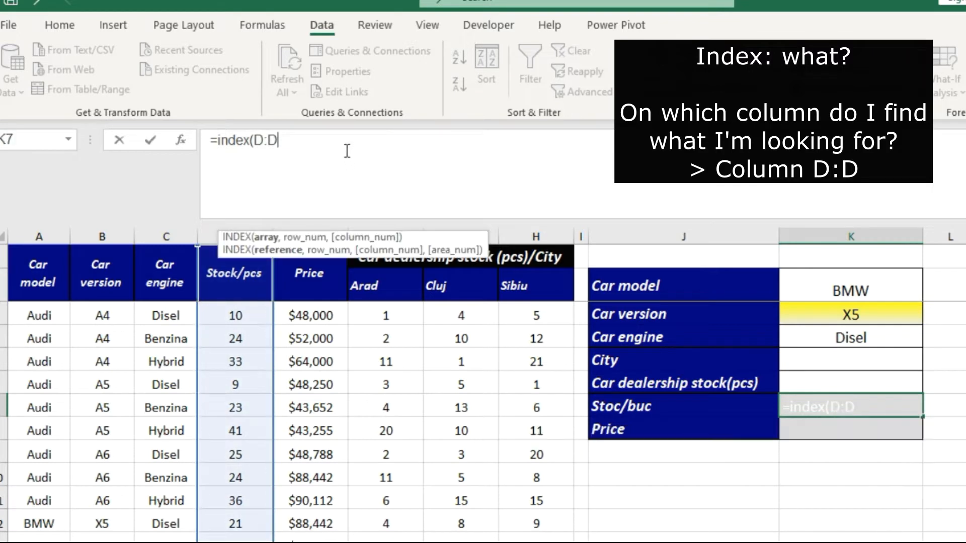
pyautogui.write(',ma')
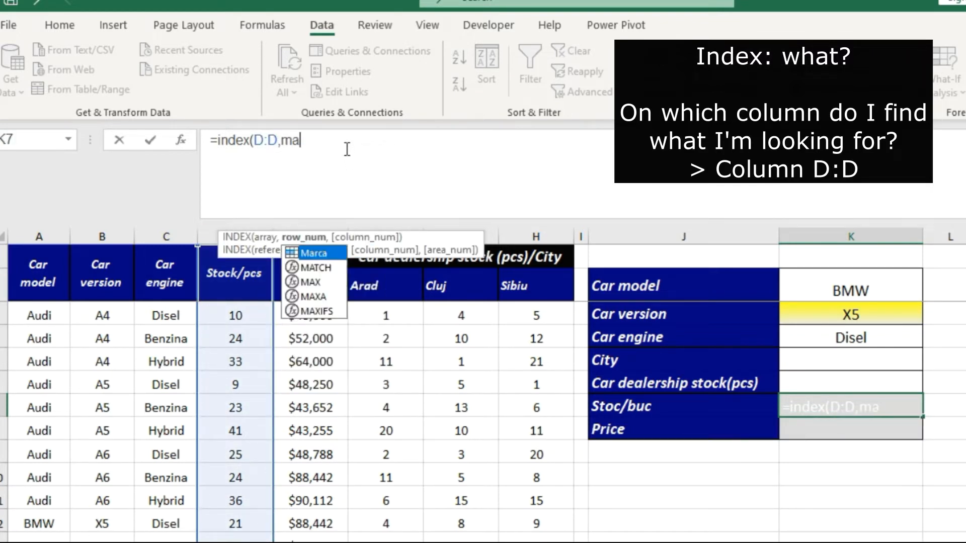
pyautogui.write('tch(')
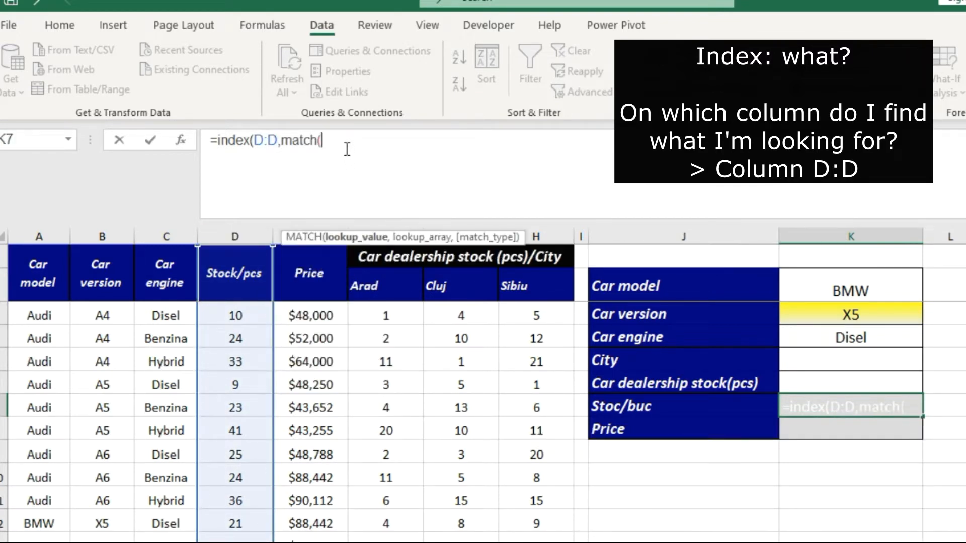
# Set the MATCH lookup value in the K7 formula to the combined criteria K2&K3&K4
pyautogui.click(838, 287)
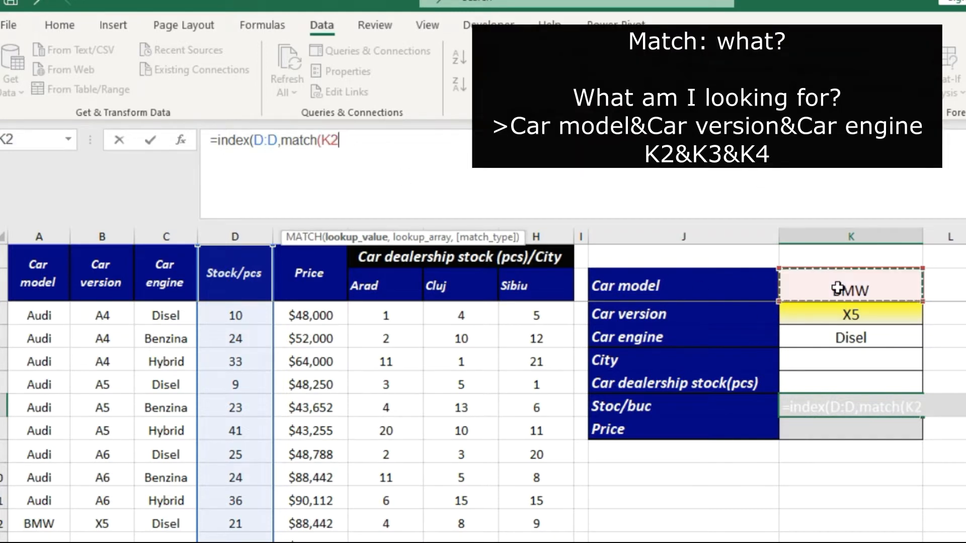
pyautogui.write('&')
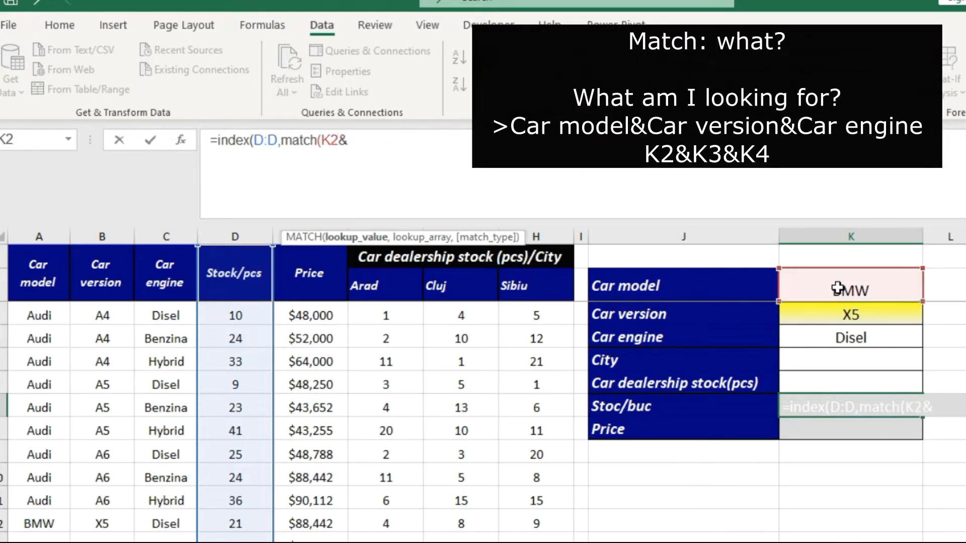
pyautogui.click(883, 311)
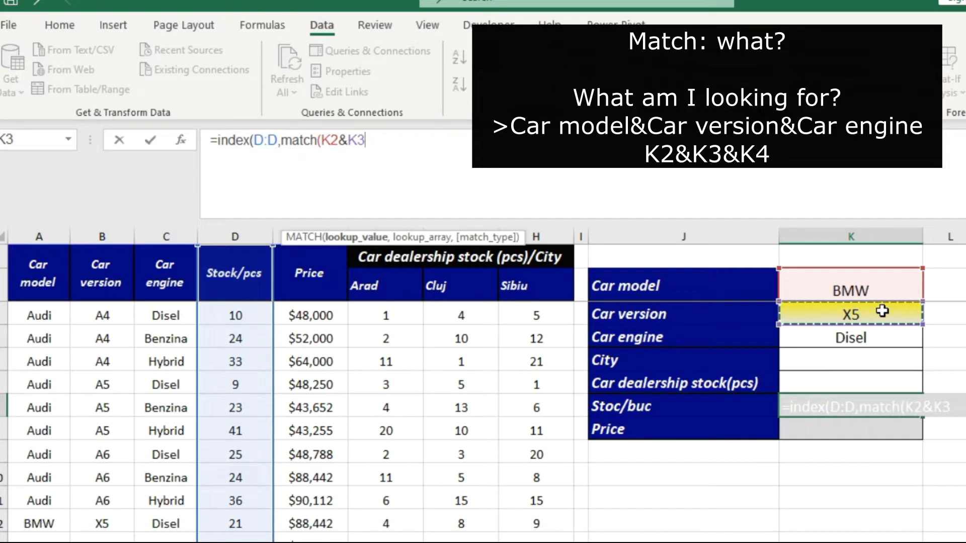
pyautogui.write('&')
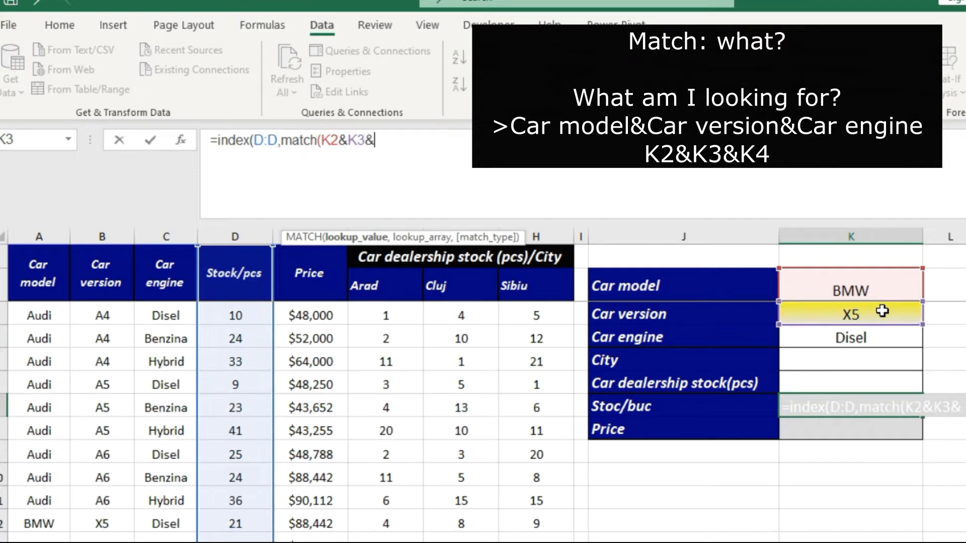
pyautogui.click(898, 336)
pyautogui.write(',')
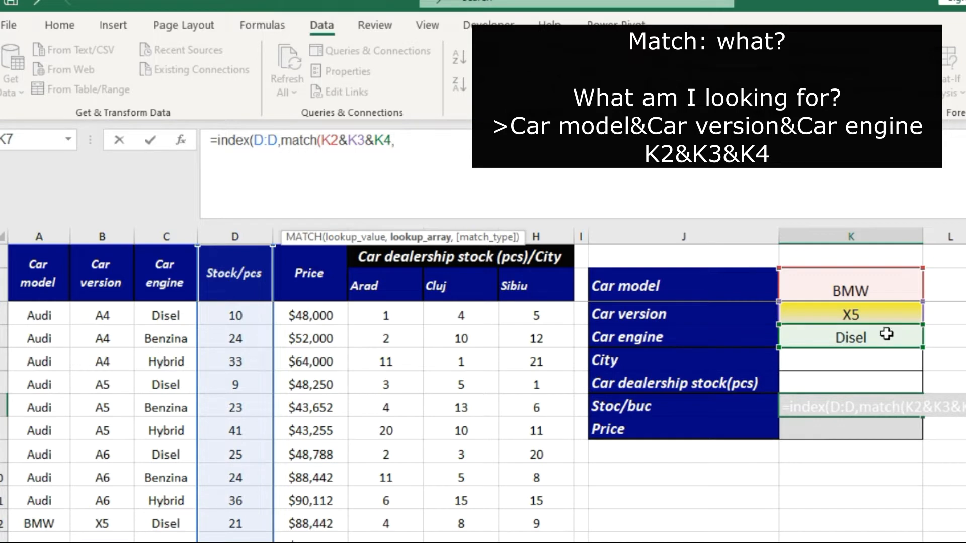
# Complete the K7 formula with lookup array A:A&B:B&C:C and match type 0, and enter it as an array formula
pyautogui.click(43, 236)
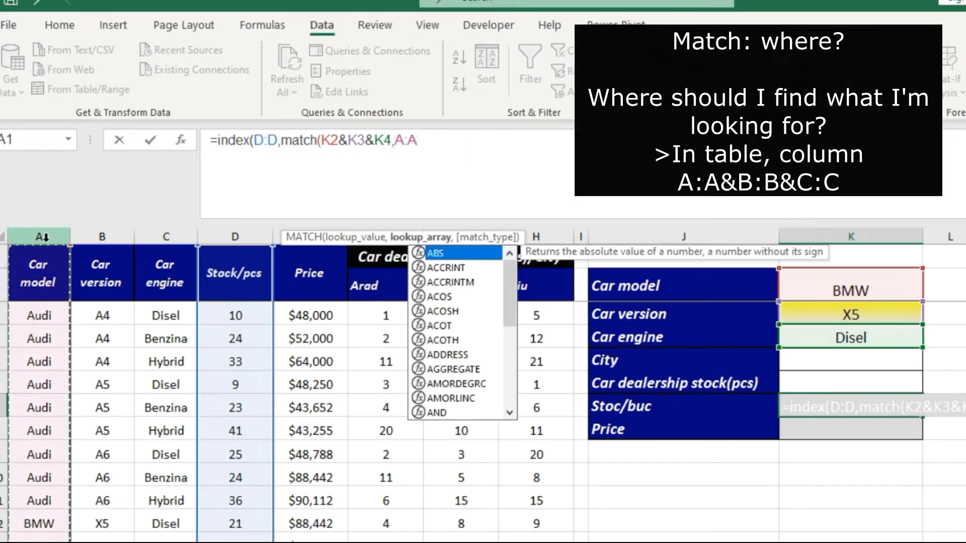
pyautogui.write('&')
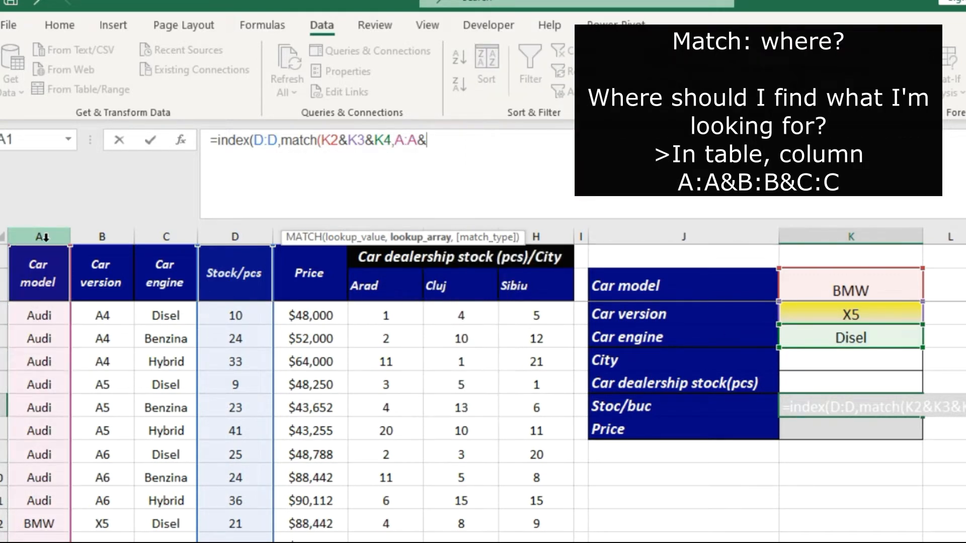
pyautogui.click(84, 236)
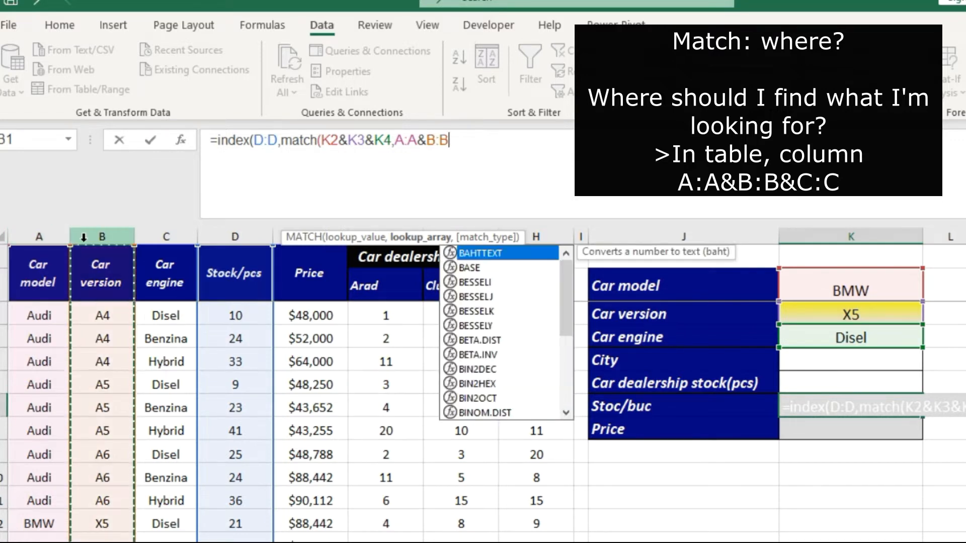
pyautogui.write('&')
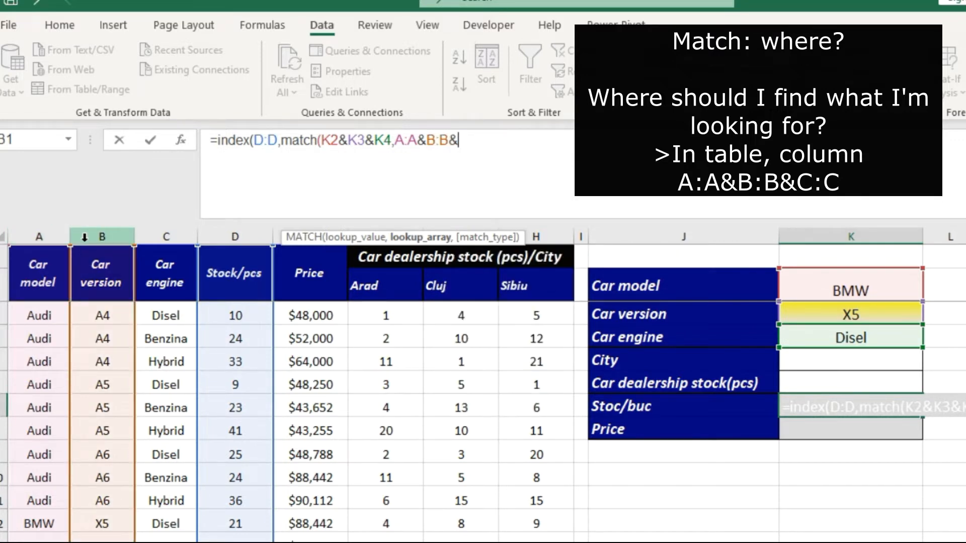
pyautogui.click(176, 236)
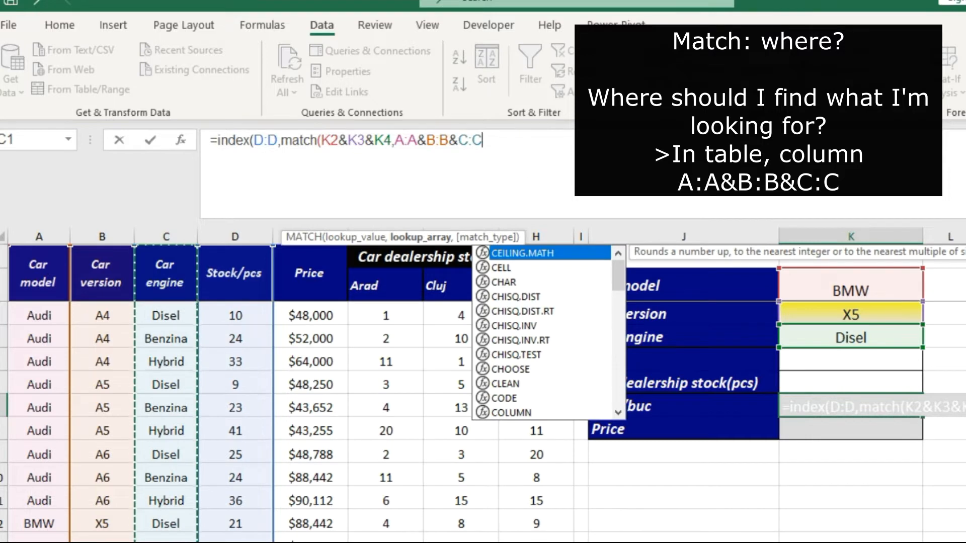
pyautogui.write(',')
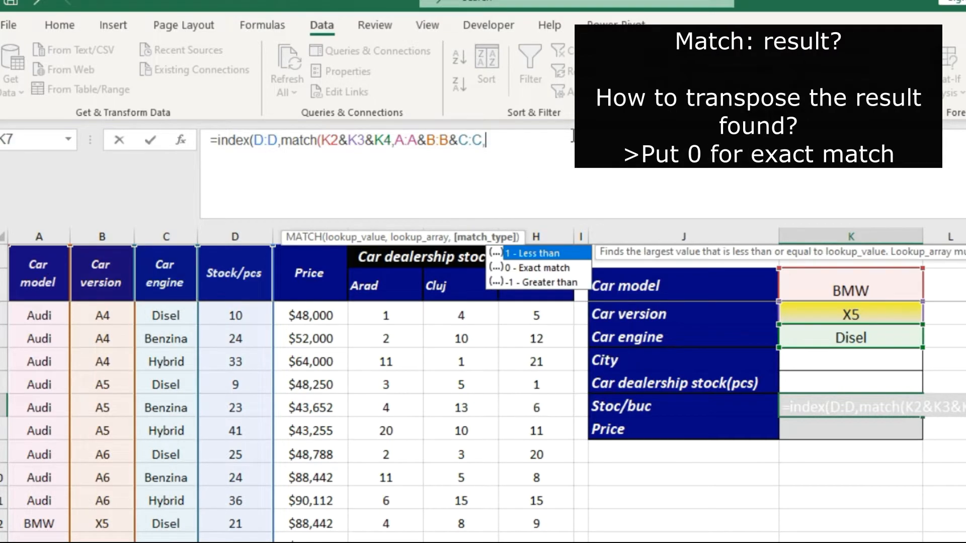
pyautogui.write('0)')
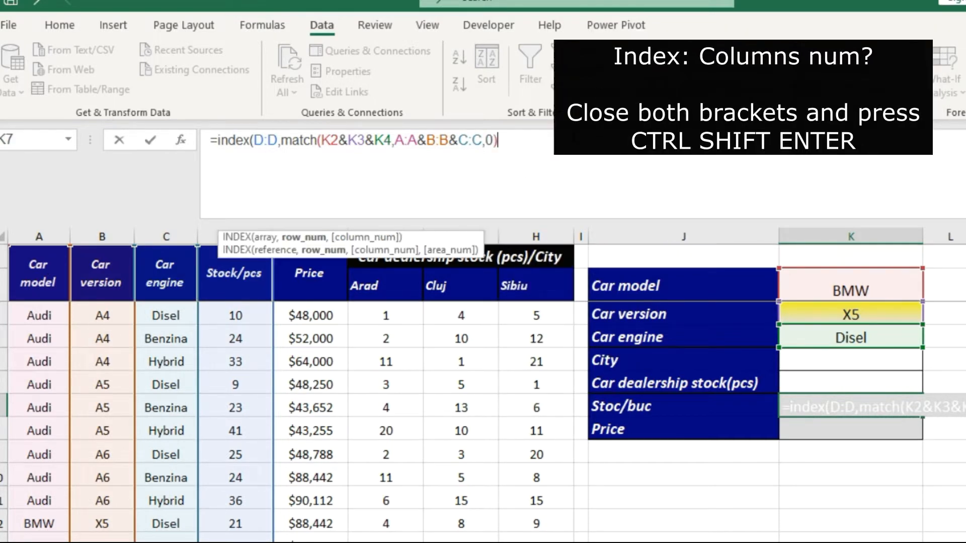
pyautogui.write(')')
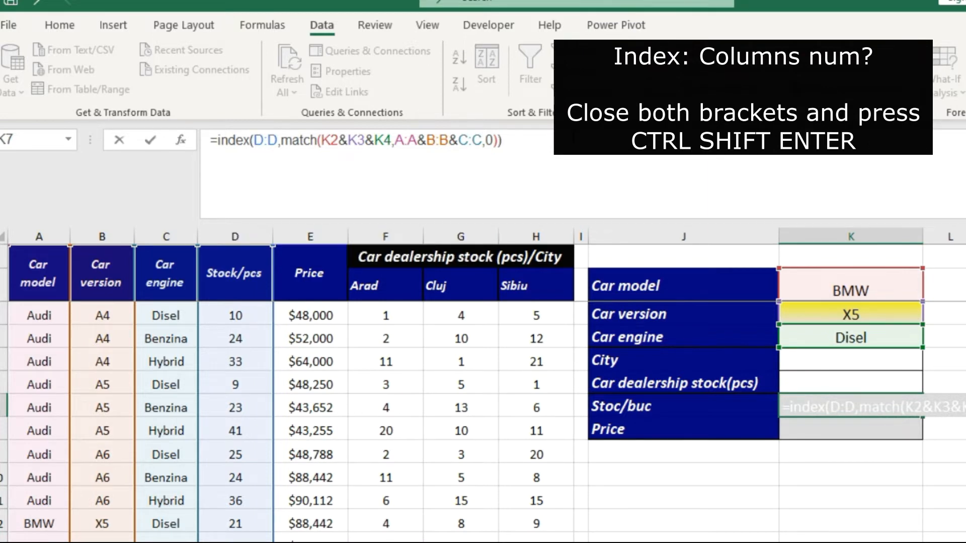
pyautogui.hotkey('ctrl', 'shift', 'Return')
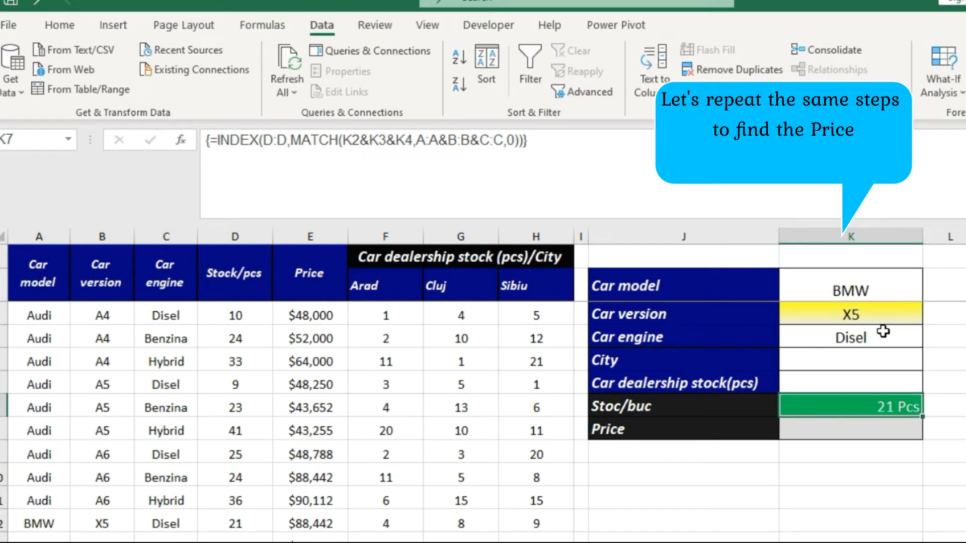
# Begin the Price formula in K8 with INDEX on column E:E and a nested MATCH for the row number
pyautogui.click(877, 432)
pyautogui.write('=')
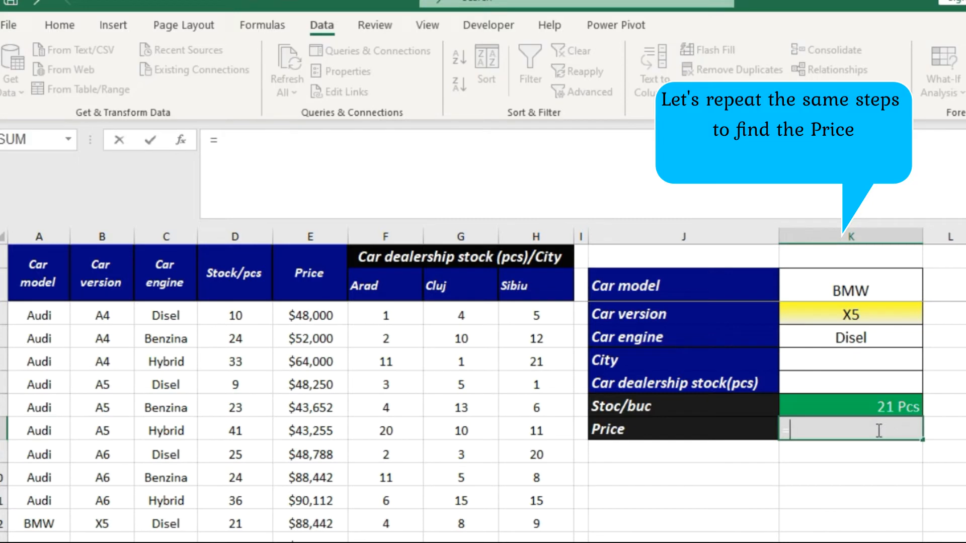
pyautogui.write('index(')
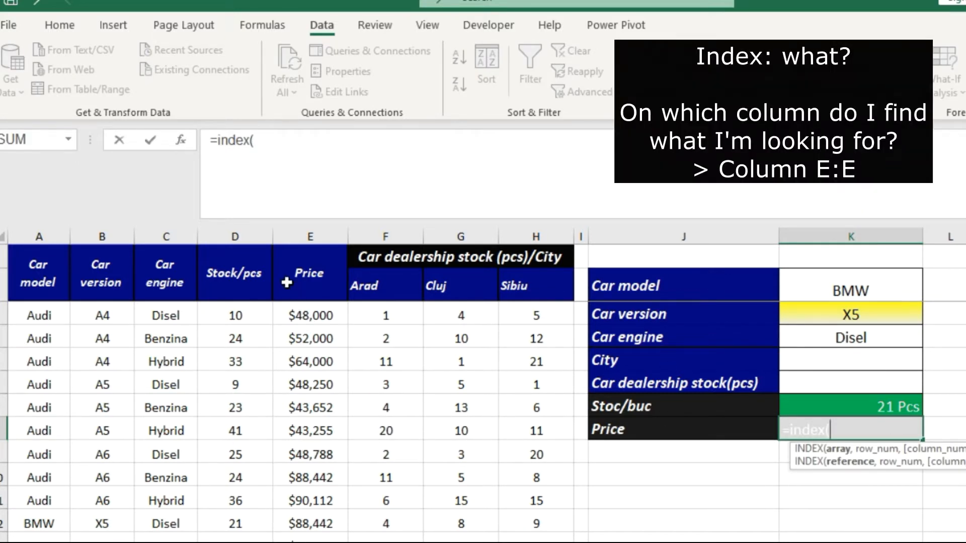
pyautogui.click(322, 238)
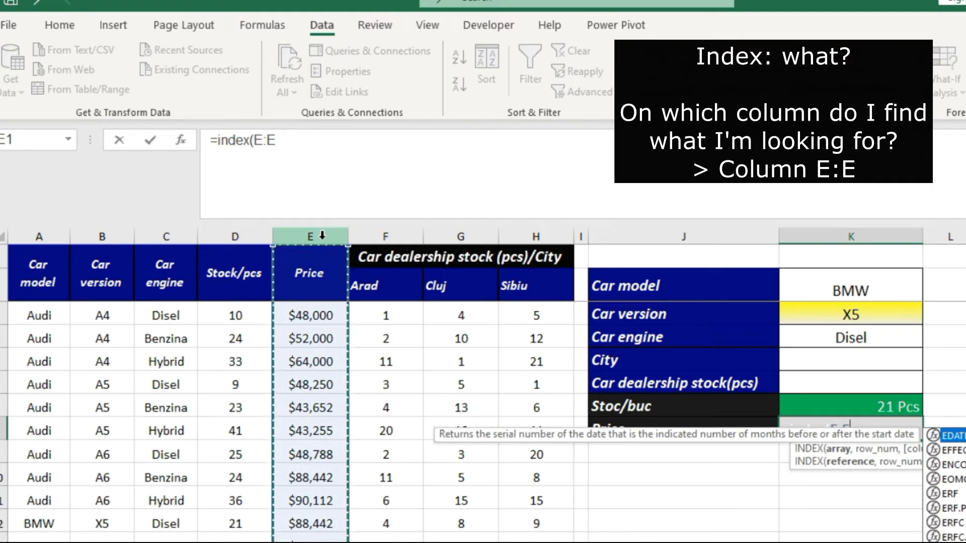
pyautogui.write(',match')
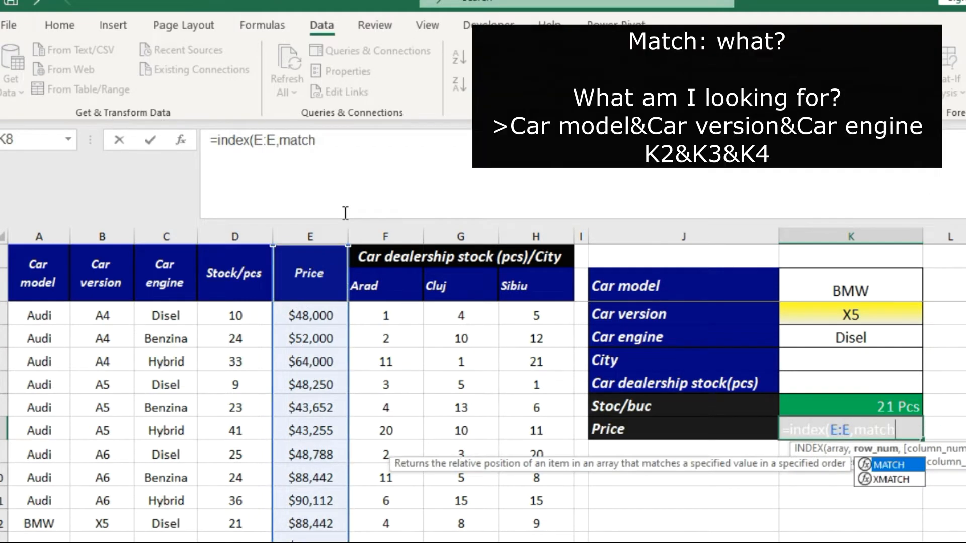
pyautogui.write('(')
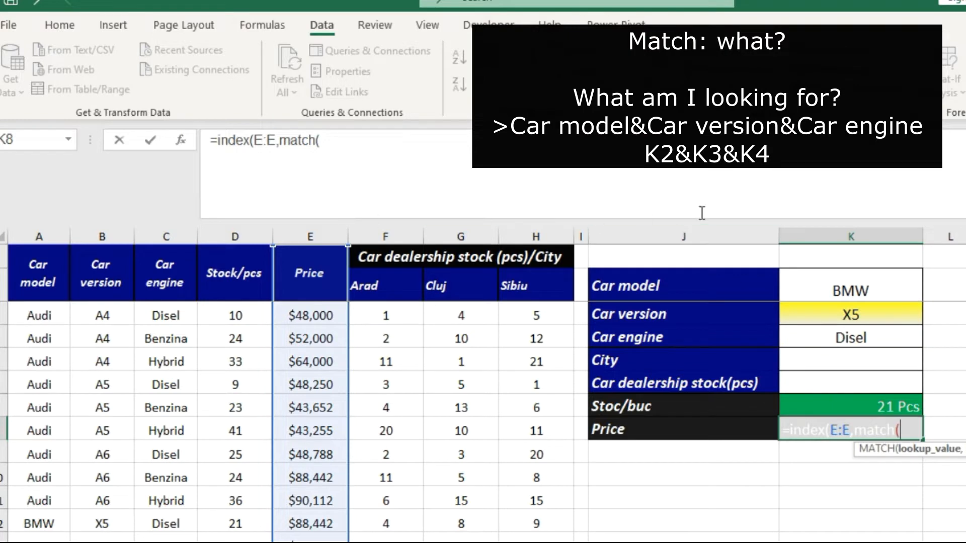
# Set the MATCH lookup value in the K8 Price formula to the combined criteria K2&K3&K4
pyautogui.click(876, 287)
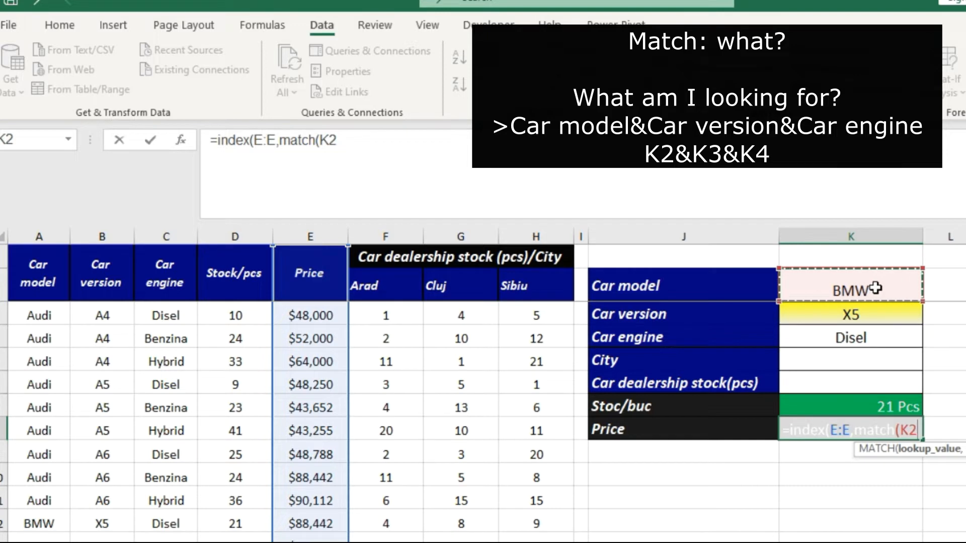
pyautogui.click(606, 159)
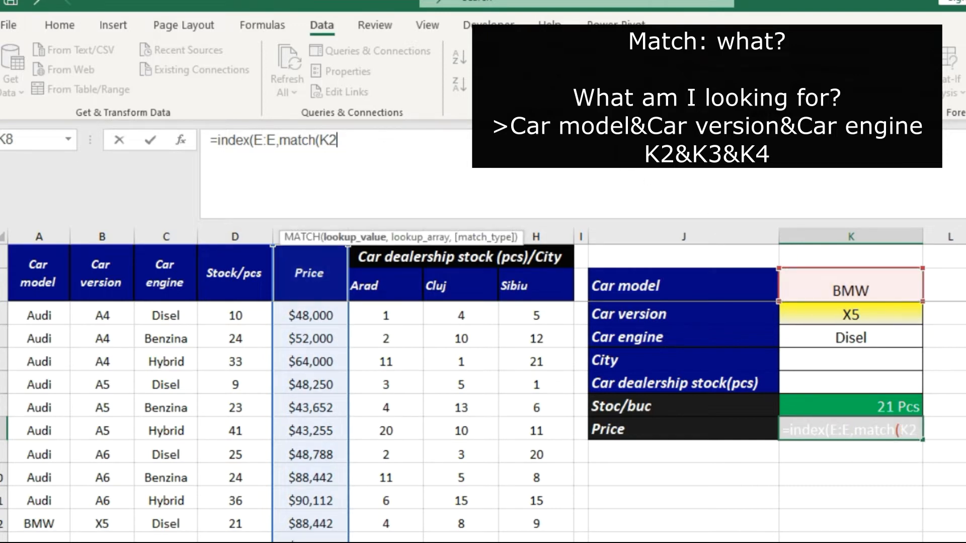
pyautogui.write('&')
pyautogui.click(863, 312)
pyautogui.write('&')
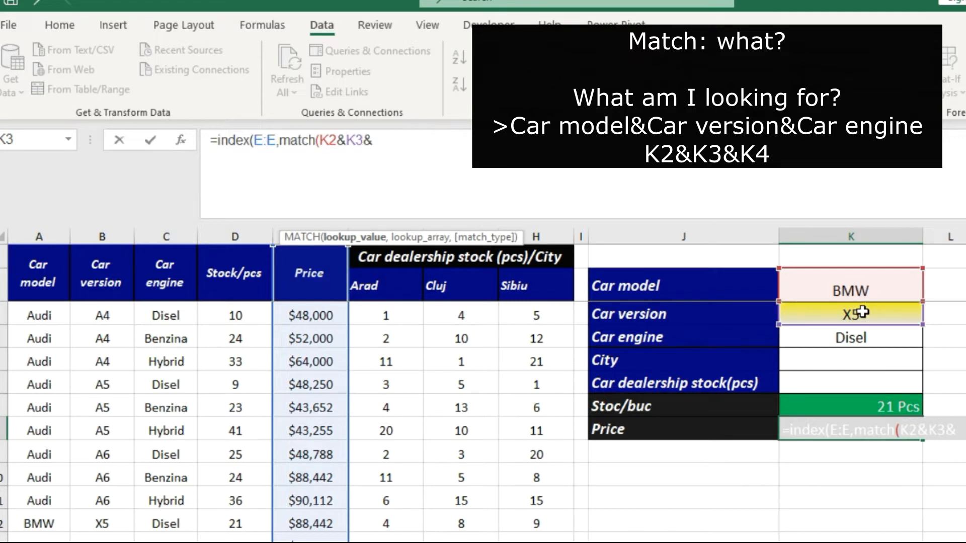
pyautogui.click(850, 336)
pyautogui.write(',')
# Complete the K8 formula with lookup array A:A&B:B&C:C and match type 0, enter it as an array formula, and check the matching row's stock and price
pyautogui.click(52, 237)
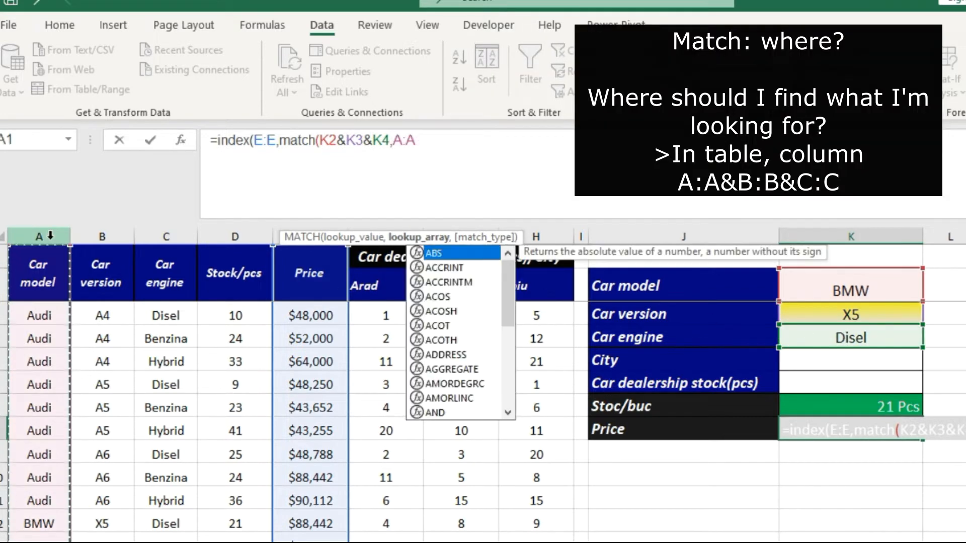
pyautogui.write('&')
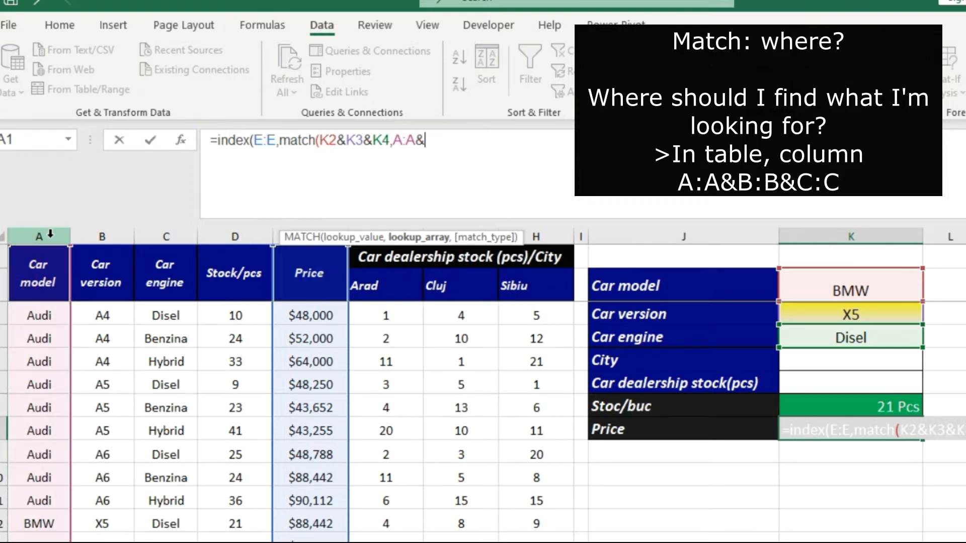
pyautogui.click(103, 237)
pyautogui.write('&')
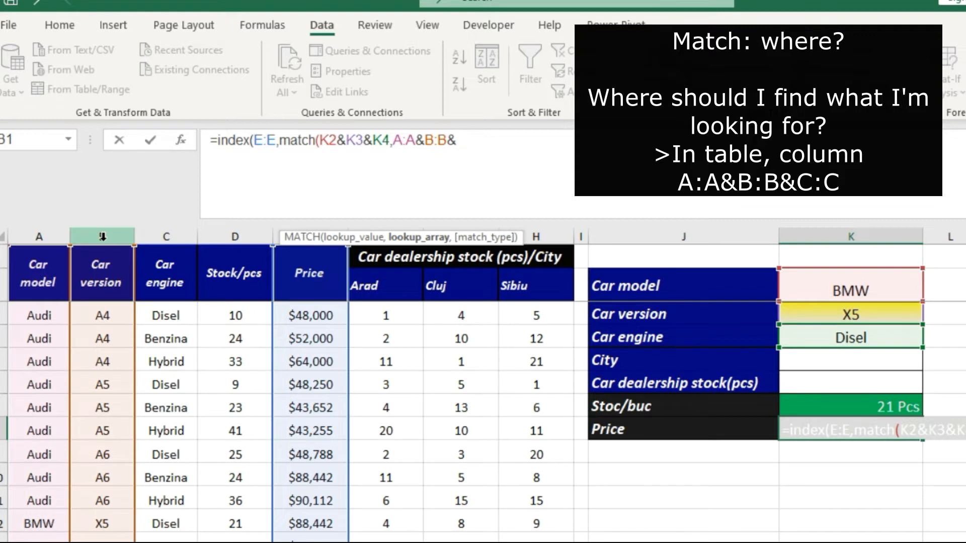
pyautogui.click(166, 237)
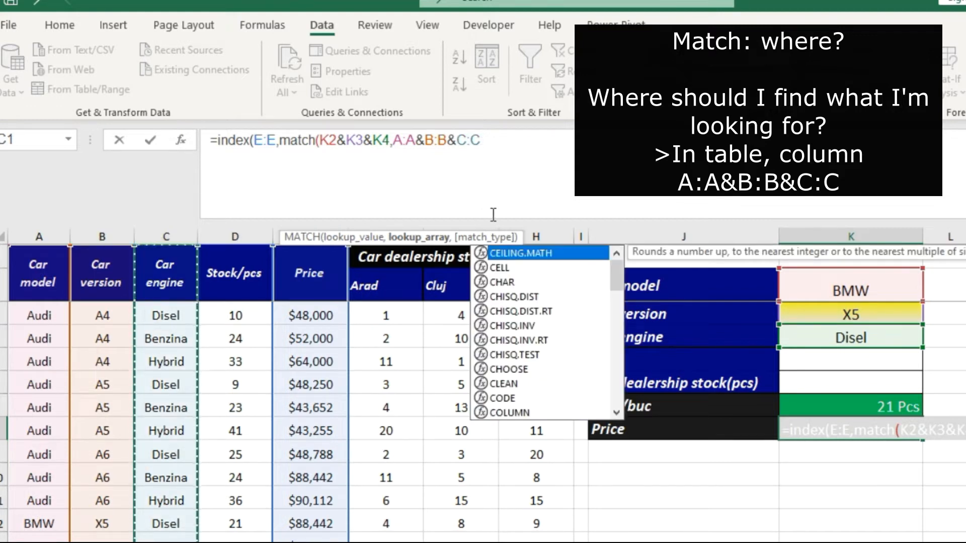
pyautogui.write(',0))')
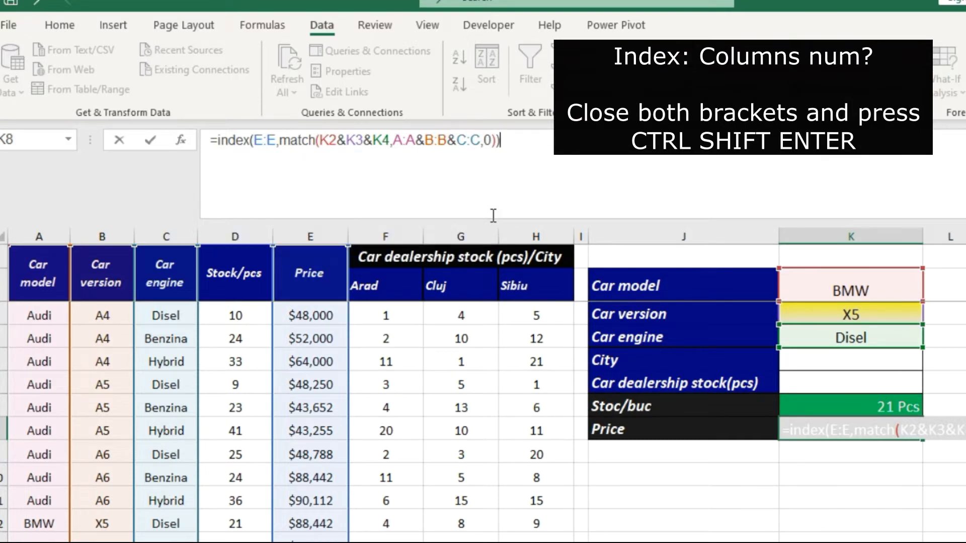
pyautogui.hotkey('ctrl', 'shift', 'Return')
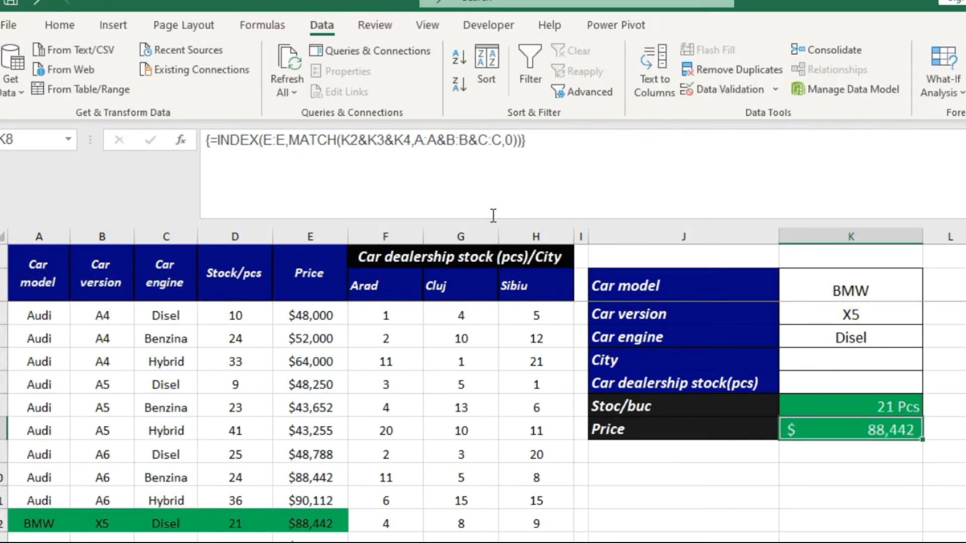
pyautogui.click(242, 523)
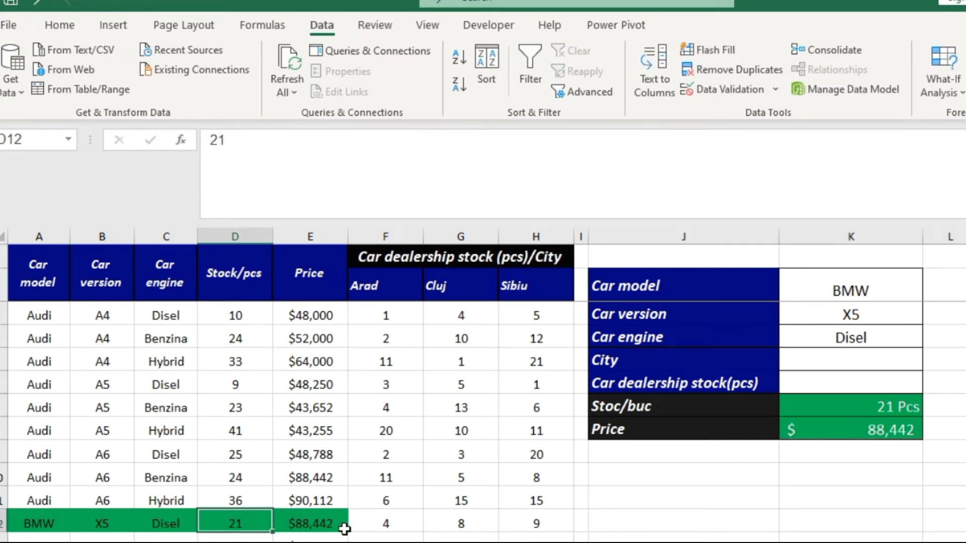
pyautogui.click(334, 523)
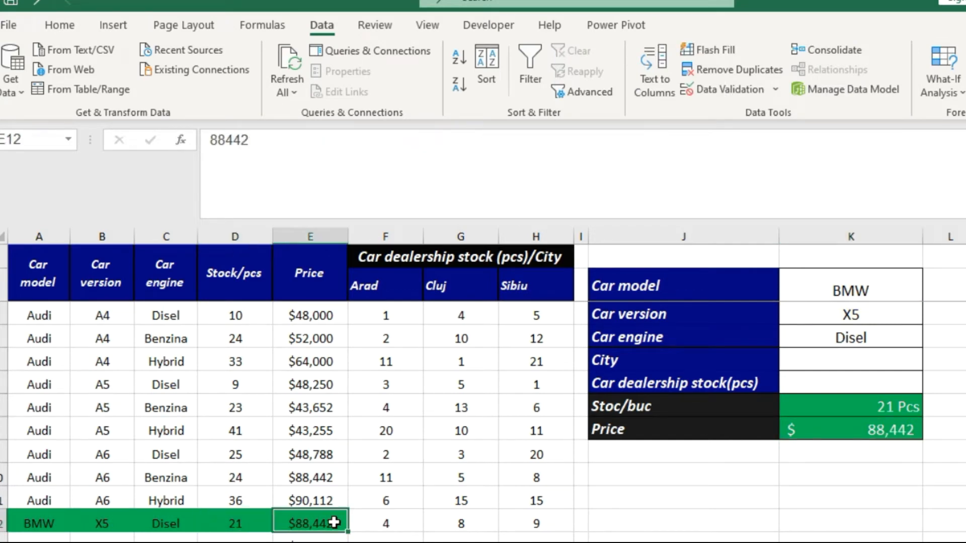
# Set the Car model criterion in K2 to AUDI and the Car version in K3 to A4
pyautogui.click(883, 283)
pyautogui.click(931, 292)
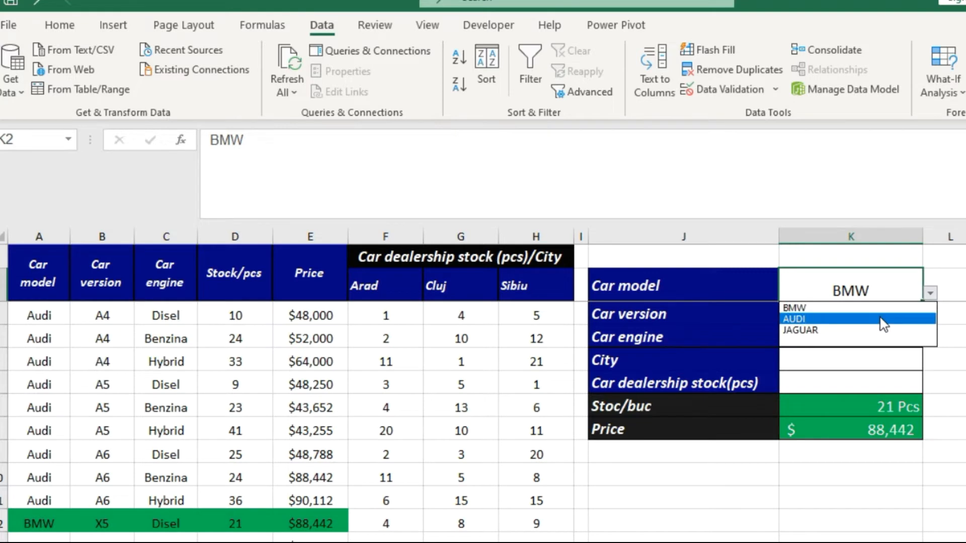
pyautogui.click(899, 318)
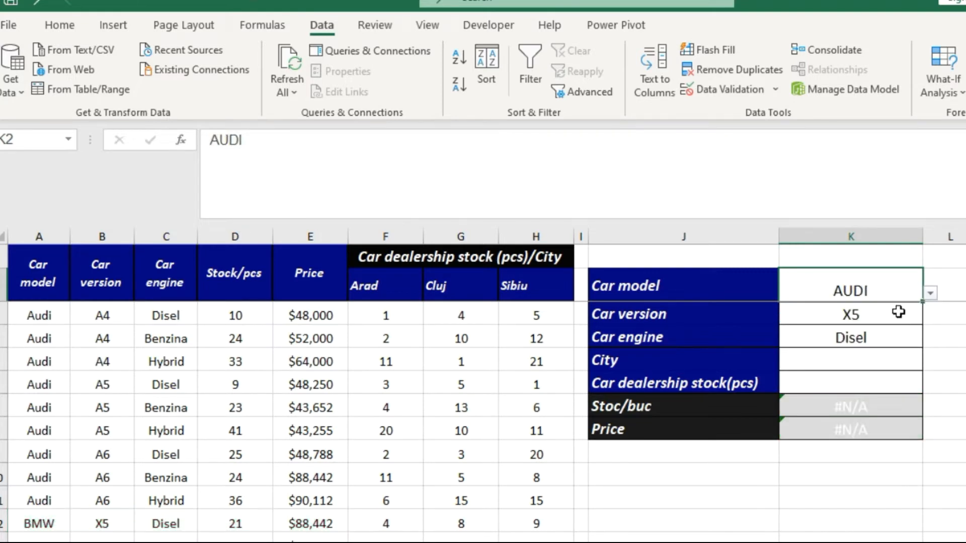
pyautogui.click(899, 312)
pyautogui.click(930, 316)
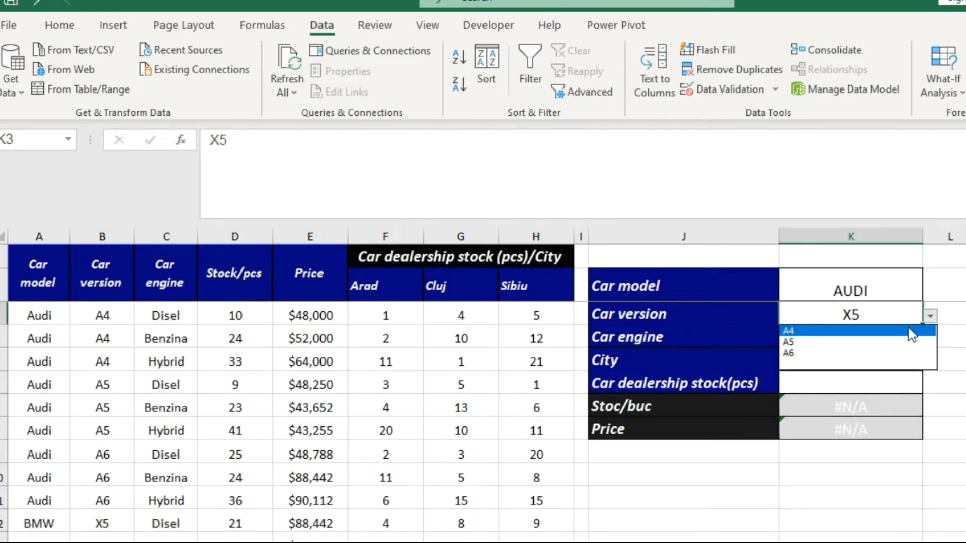
pyautogui.click(899, 331)
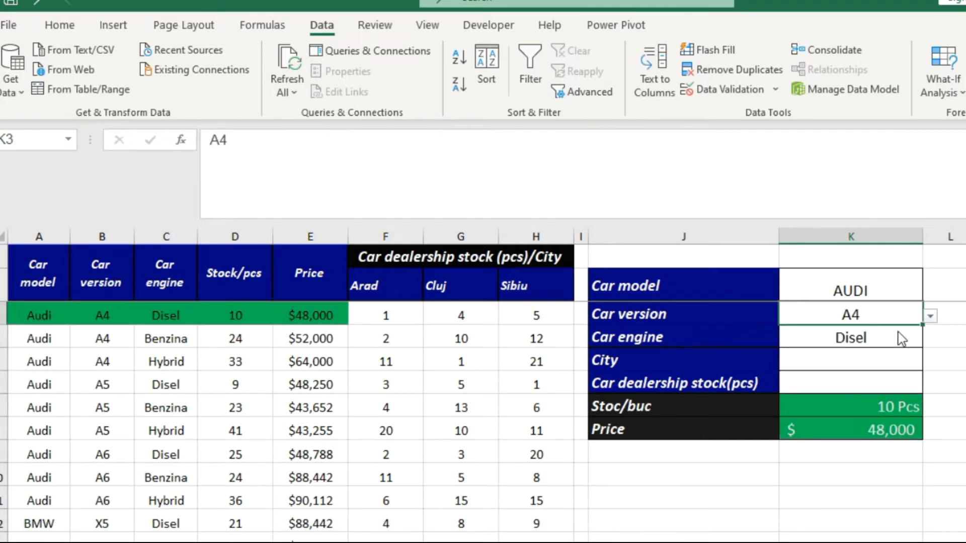
# Test the lookup by setting the Car engine criterion in K4 to Benzina and switching it to Hybrid
pyautogui.click(898, 333)
pyautogui.click(930, 340)
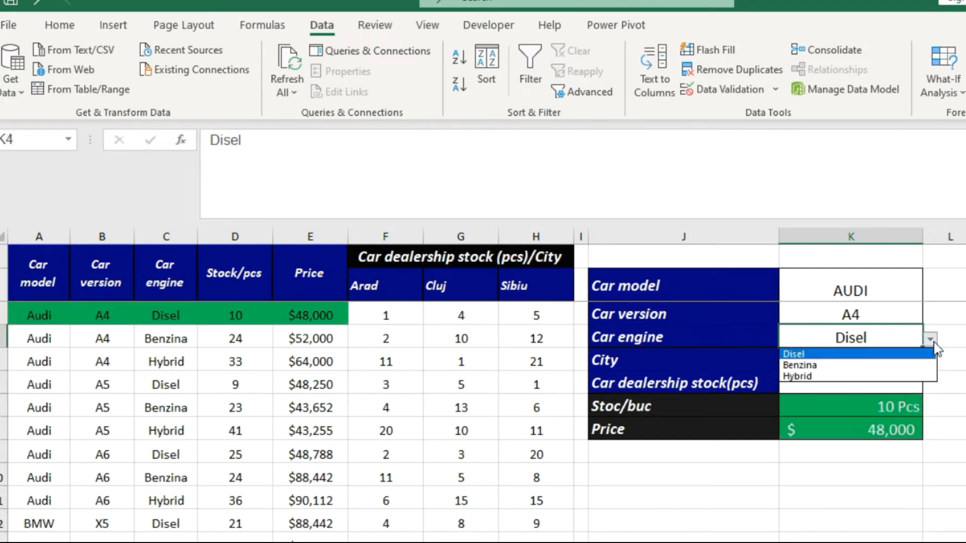
pyautogui.click(898, 365)
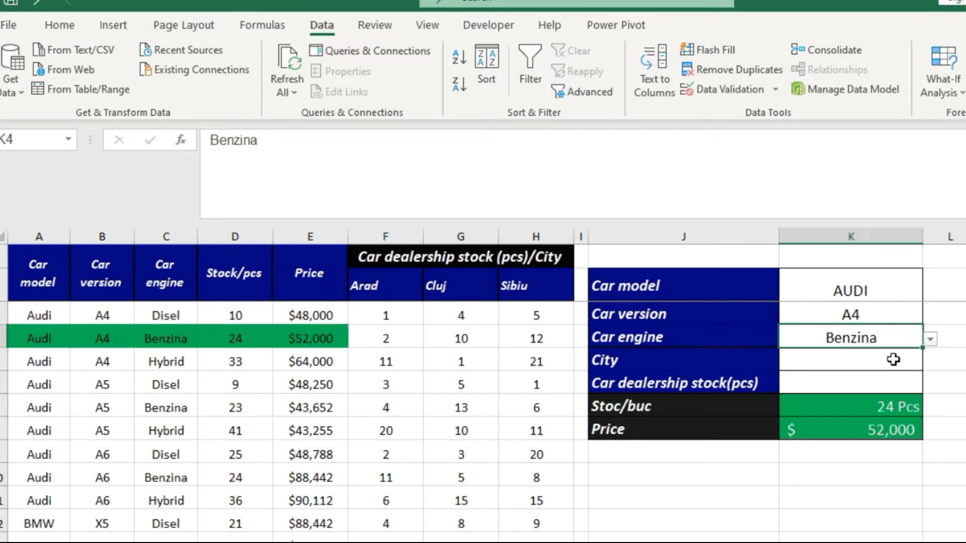
pyautogui.click(938, 336)
pyautogui.click(909, 339)
pyautogui.click(930, 341)
pyautogui.click(913, 373)
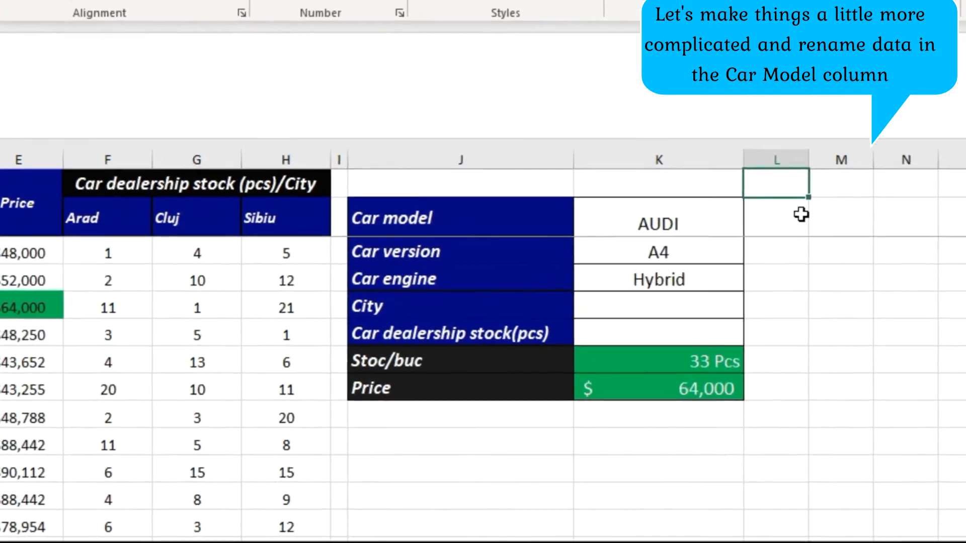
# Enter the filler text 355tgfd3 in cell L1 and hffg4587 in cell M1
pyautogui.write('3')
pyautogui.write('55')
pyautogui.write('tgfd3')
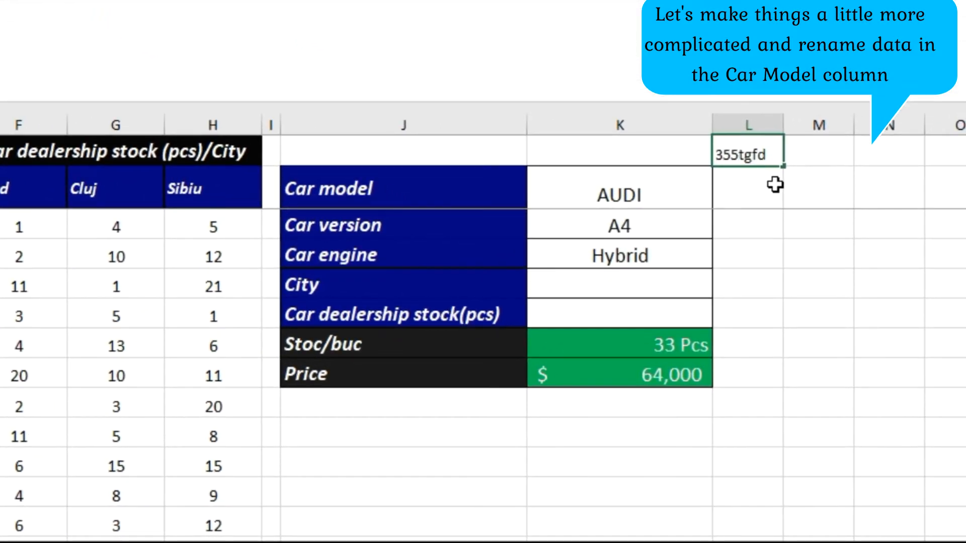
pyautogui.click(833, 155)
pyautogui.write('hffg4587')
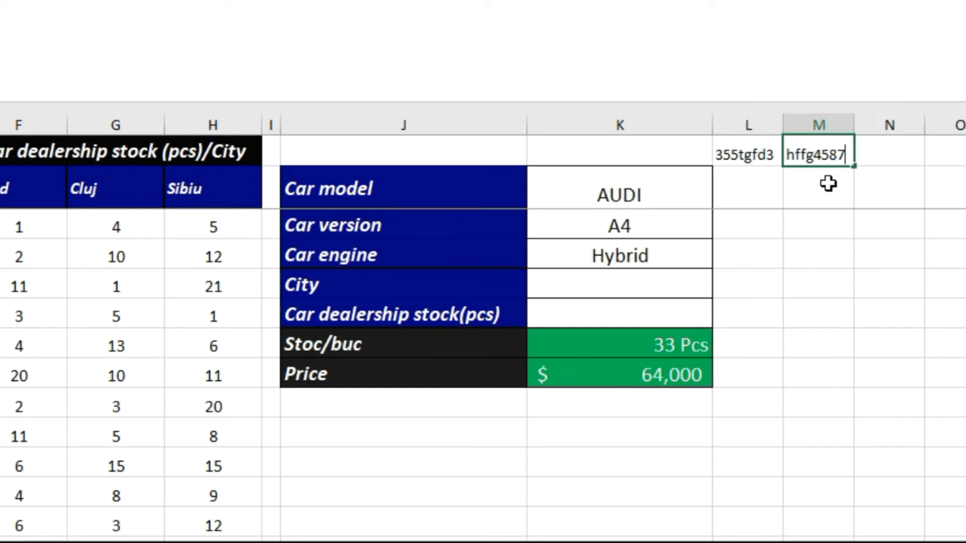
pyautogui.click(829, 184)
pyautogui.click(769, 194)
# Begin a TEXTJOIN formula in L3 with an empty delimiter and ignore_empty set to TRUE
pyautogui.click(765, 234)
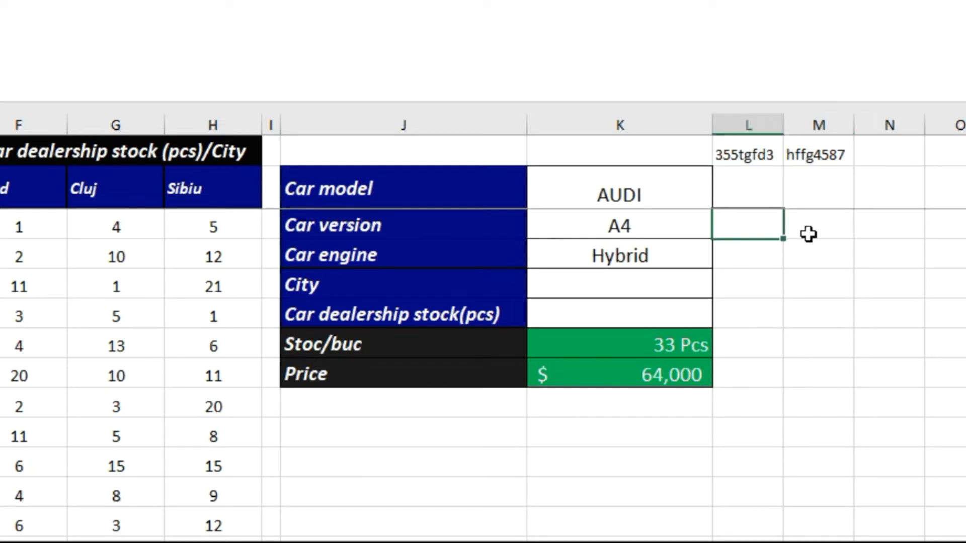
pyautogui.write('=te')
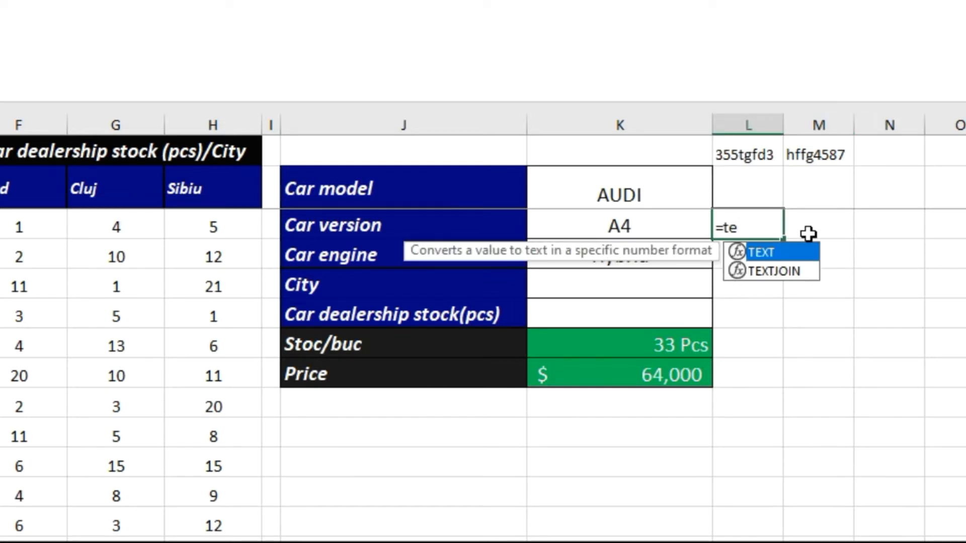
pyautogui.doubleClick(771, 270)
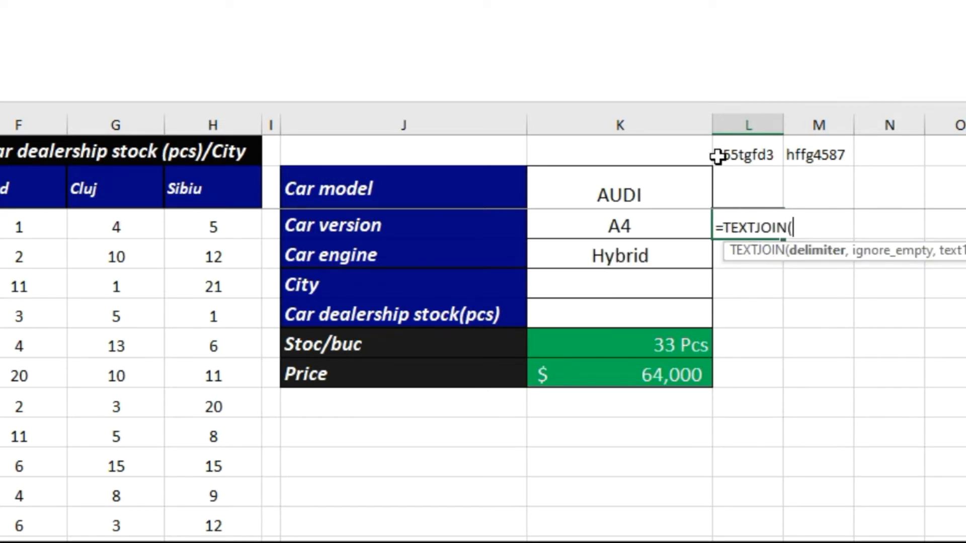
pyautogui.write(',')
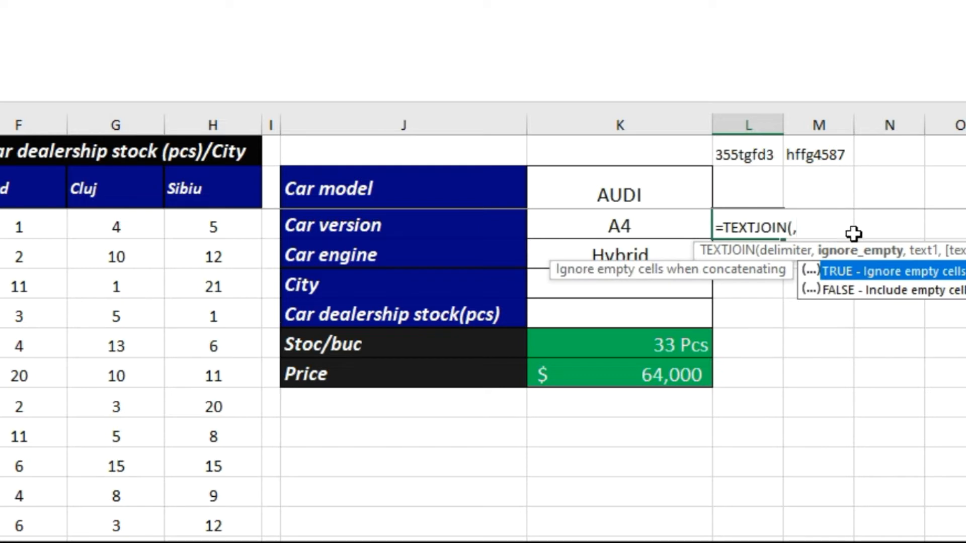
pyautogui.doubleClick(861, 264)
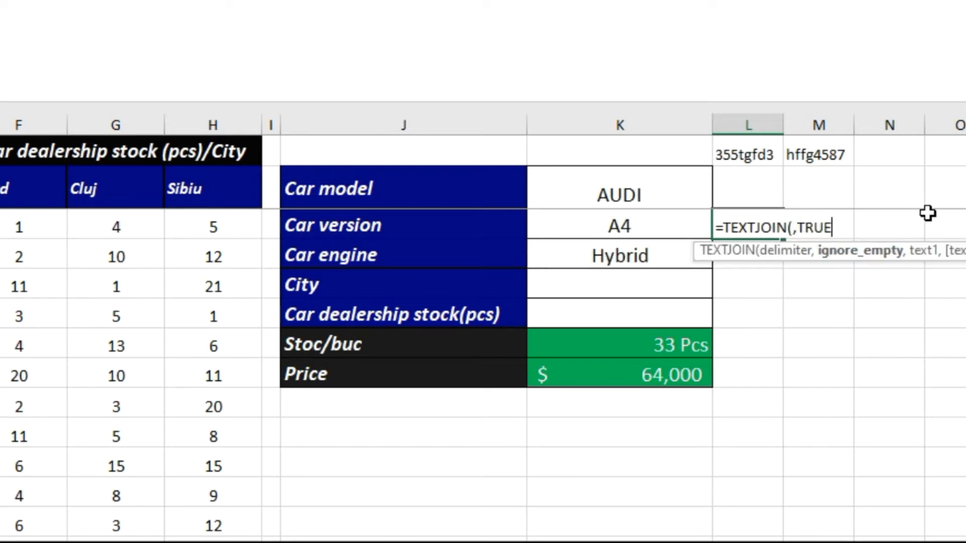
pyautogui.write(',')
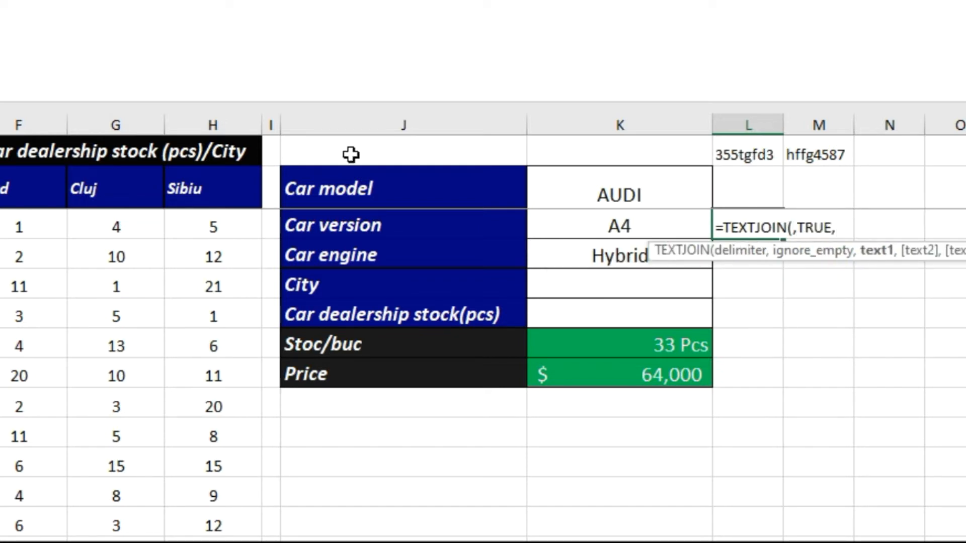
# Complete the L3 TEXTJOIN formula with the text arguments $L$1, A3 and $M$1, using absolute references for the filler cells
pyautogui.click(738, 155)
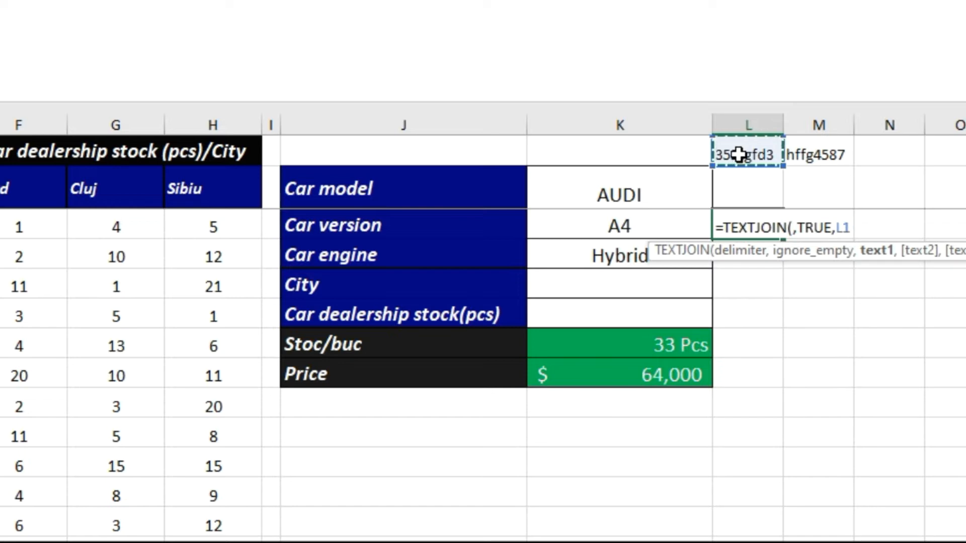
pyautogui.press('F4')
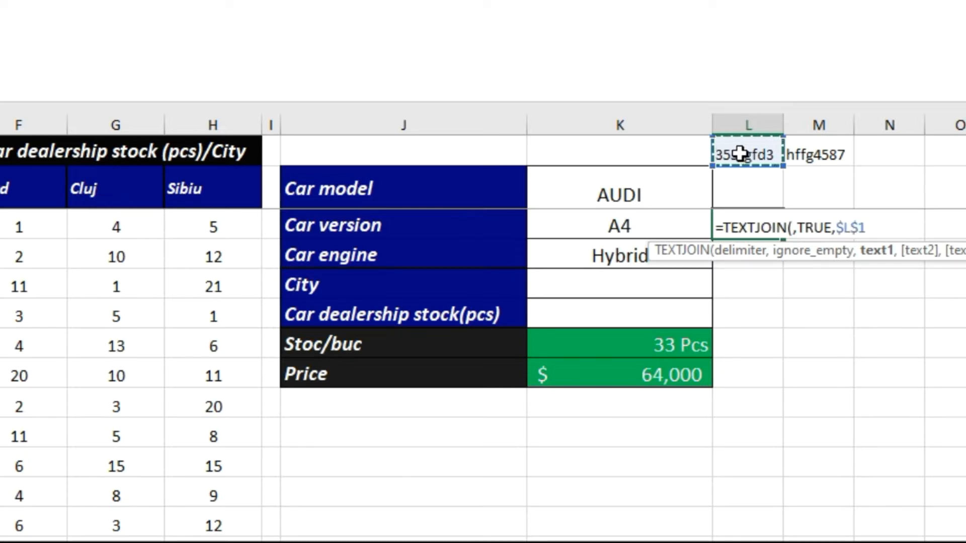
pyautogui.write(',')
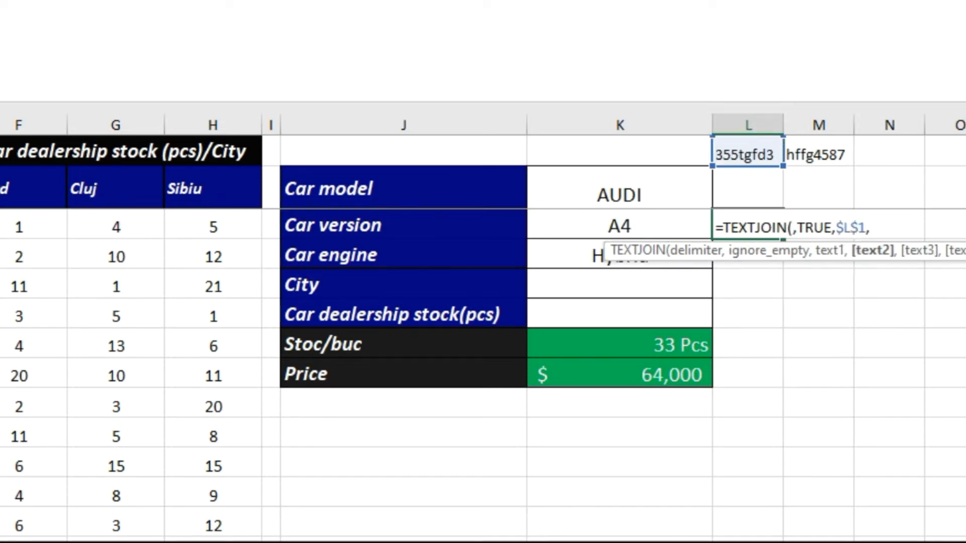
pyautogui.write('A3,')
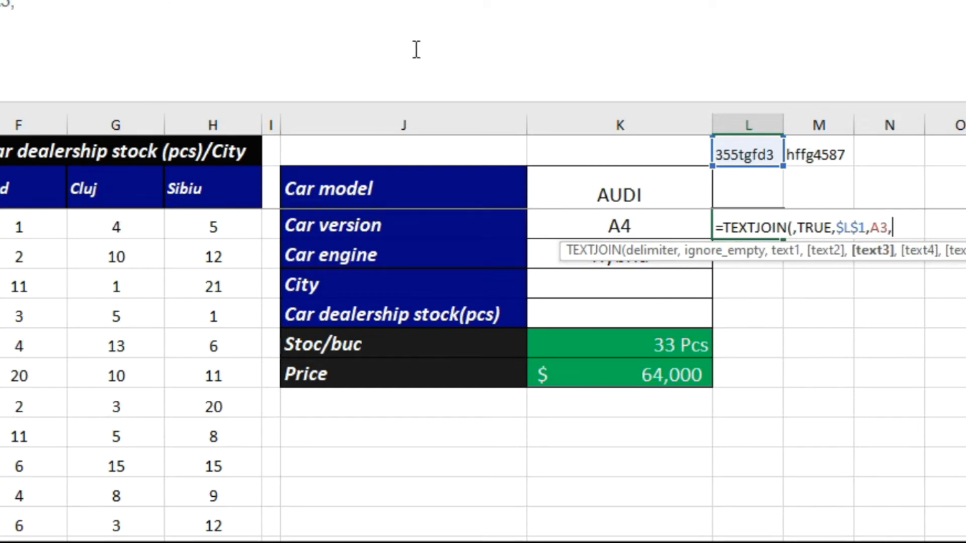
pyautogui.click(837, 155)
pyautogui.press('F4')
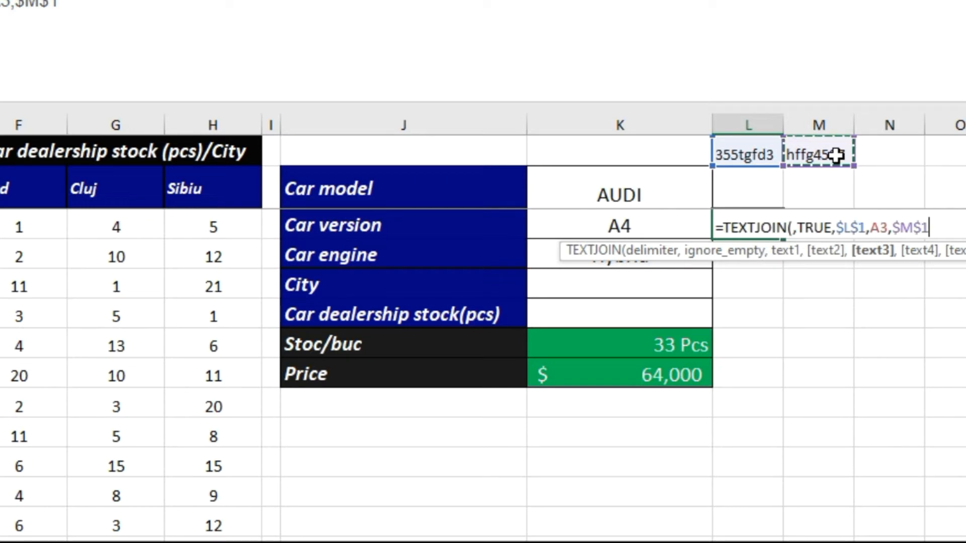
pyautogui.click(471, 29)
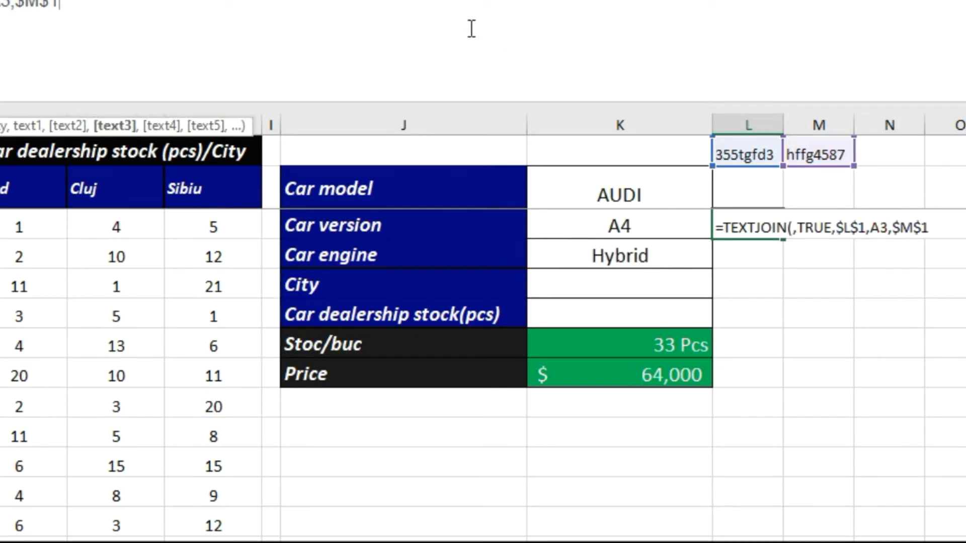
pyautogui.write(')')
pyautogui.press('Return')
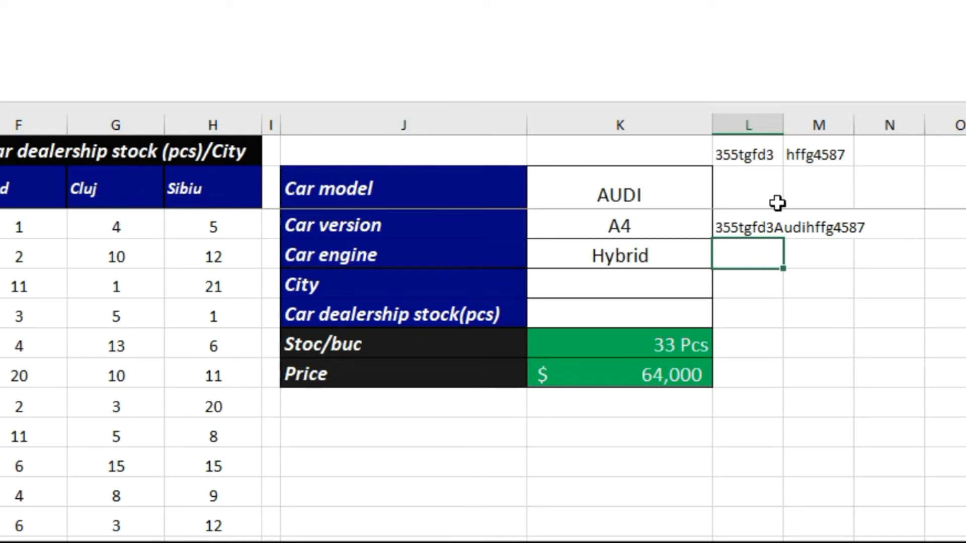
# Copy the TEXTJOIN formula from L3 up to L2 and down column L alongside the car table rows
pyautogui.click(751, 223)
pyautogui.moveTo(784, 225); pyautogui.dragTo(780, 187)
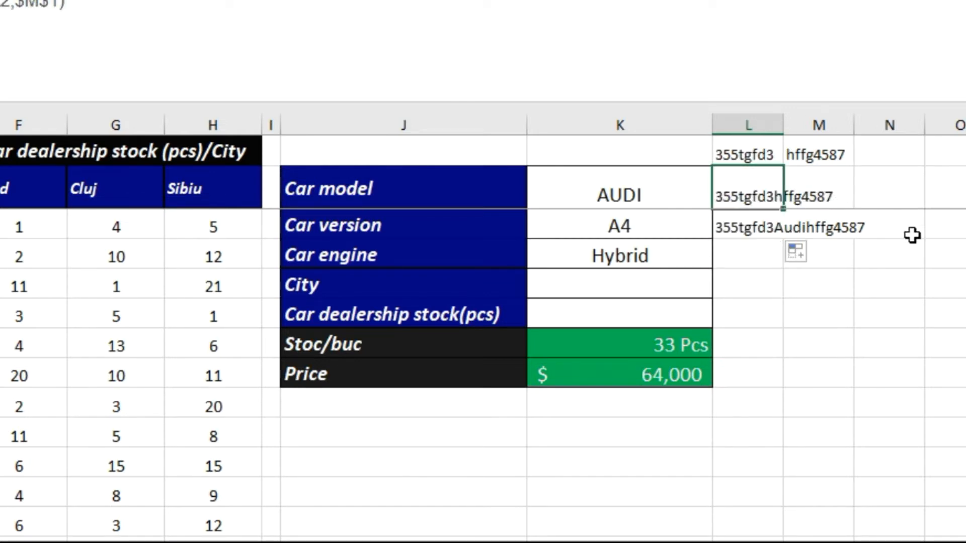
pyautogui.click(750, 225)
pyautogui.moveTo(785, 242); pyautogui.dragTo(770, 531)
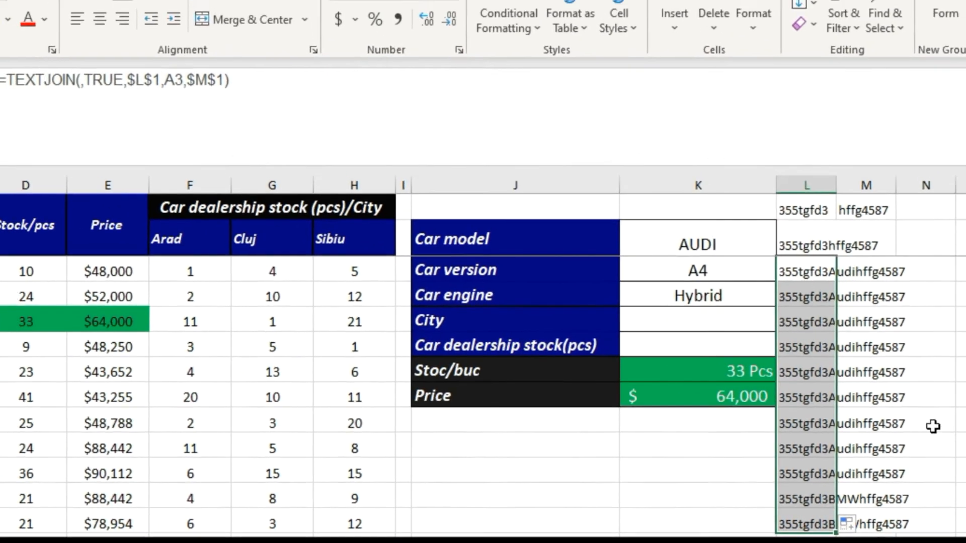
# Extend the TEXTJOIN formula in column L down past the last car row of the table
pyautogui.scroll(-2, 933, 426)
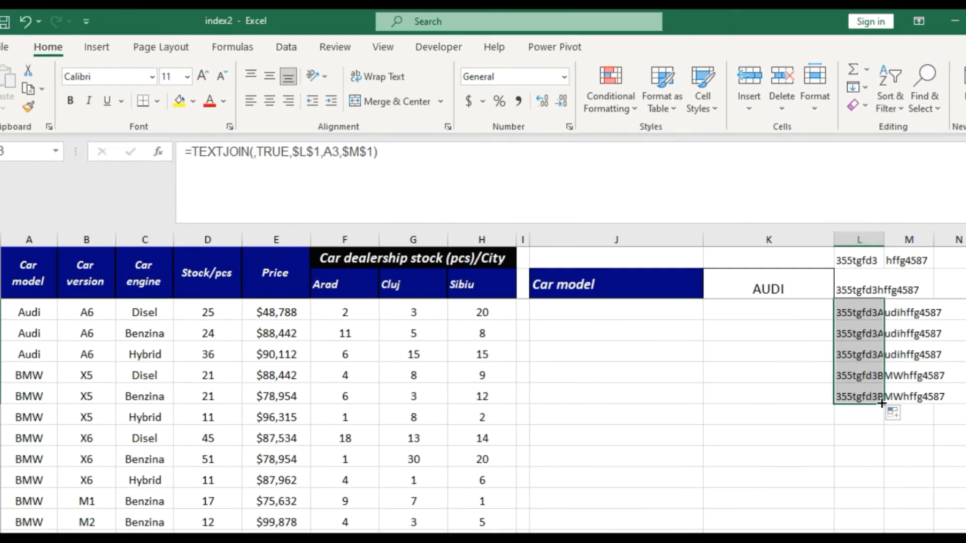
pyautogui.moveTo(882, 404); pyautogui.dragTo(865, 506)
pyautogui.scroll(4, 886, 498)
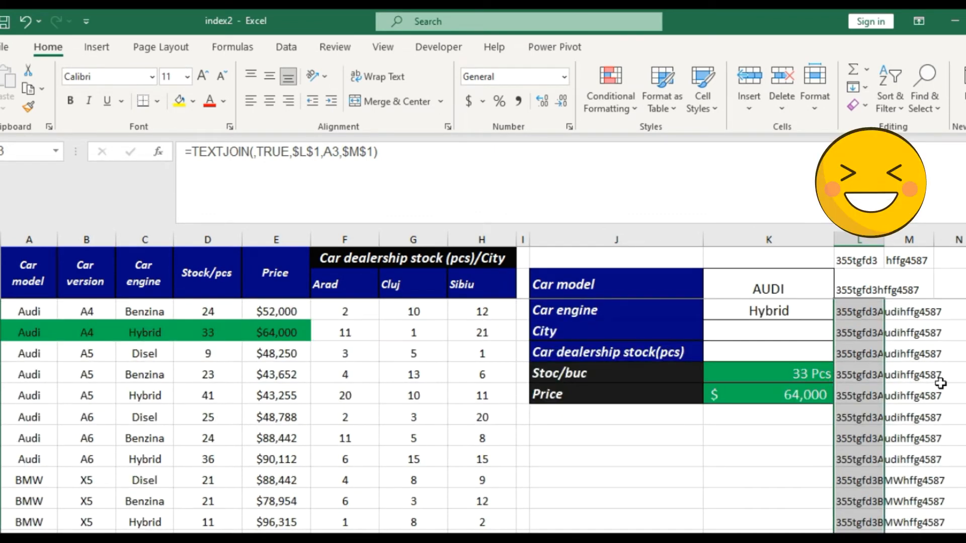
pyautogui.scroll(-3, 453, 413)
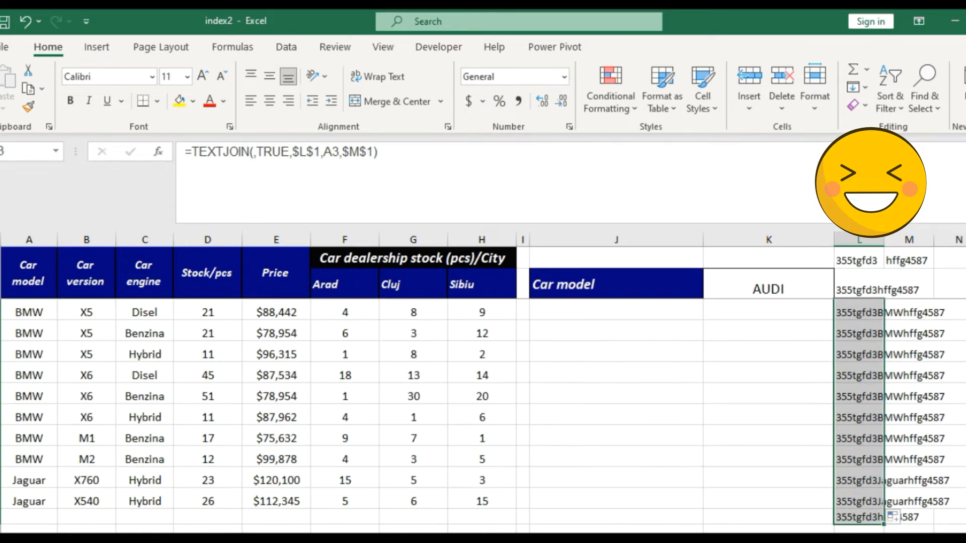
pyautogui.scroll(3, 453, 413)
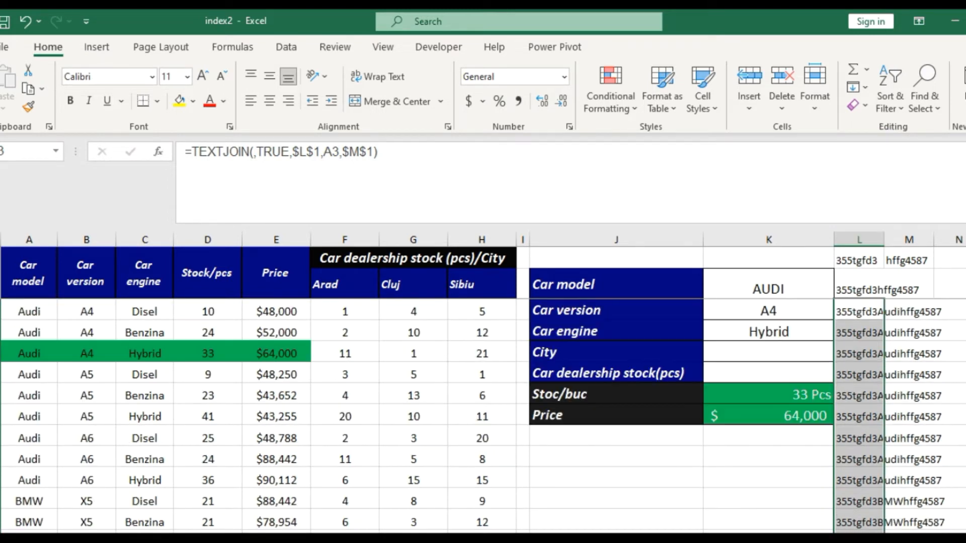
pyautogui.click(965, 354)
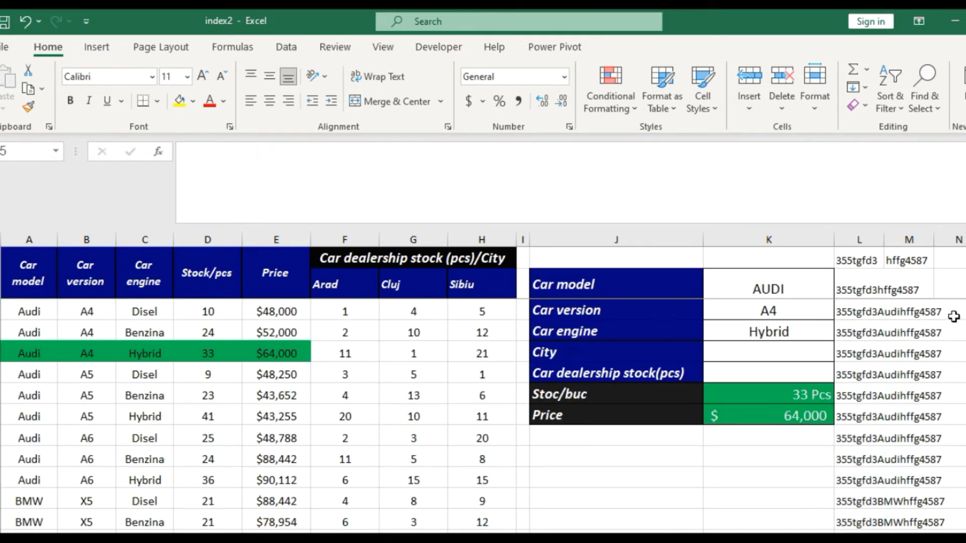
# Copy the joined texts in column L, paste them as values over the Car model entries from A3 down, and autofit column A
pyautogui.click(870, 313)
pyautogui.moveTo(887, 321); pyautogui.dragTo(868, 282)
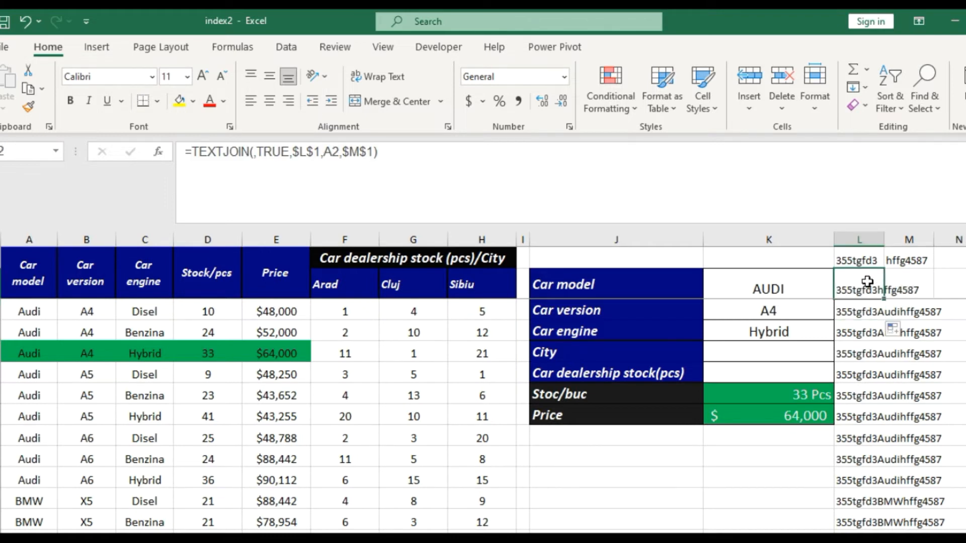
pyautogui.click(867, 304)
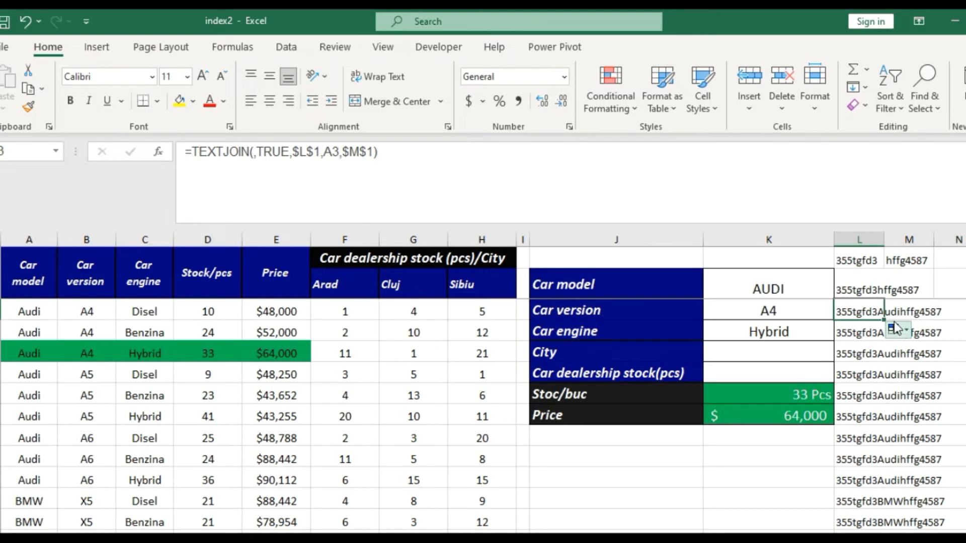
pyautogui.moveTo(865, 305); pyautogui.dragTo(862, 517)
pyautogui.hotkey('ctrl', 'c')
pyautogui.scroll(3, 139, 362)
pyautogui.click(33, 307)
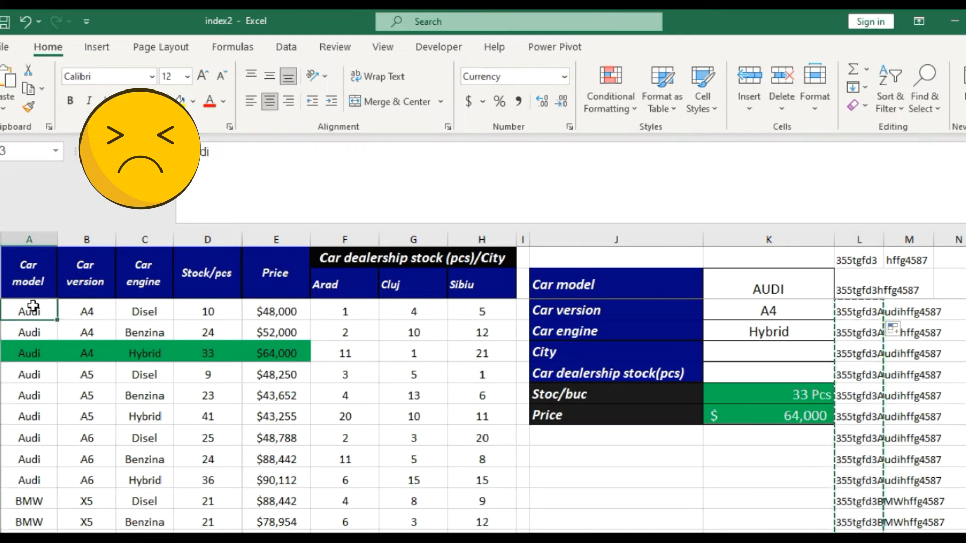
pyautogui.rightClick(34, 307)
pyautogui.click(95, 214)
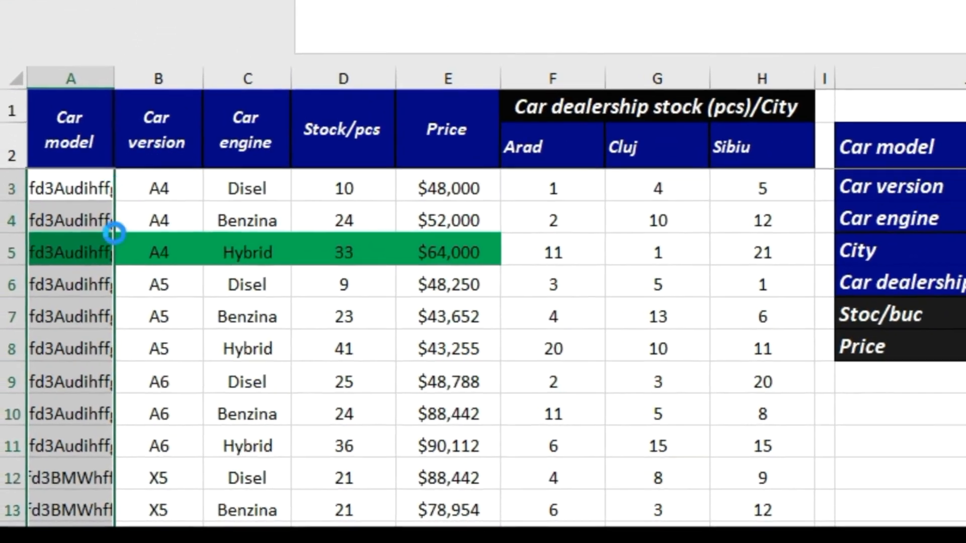
pyautogui.click(103, 255)
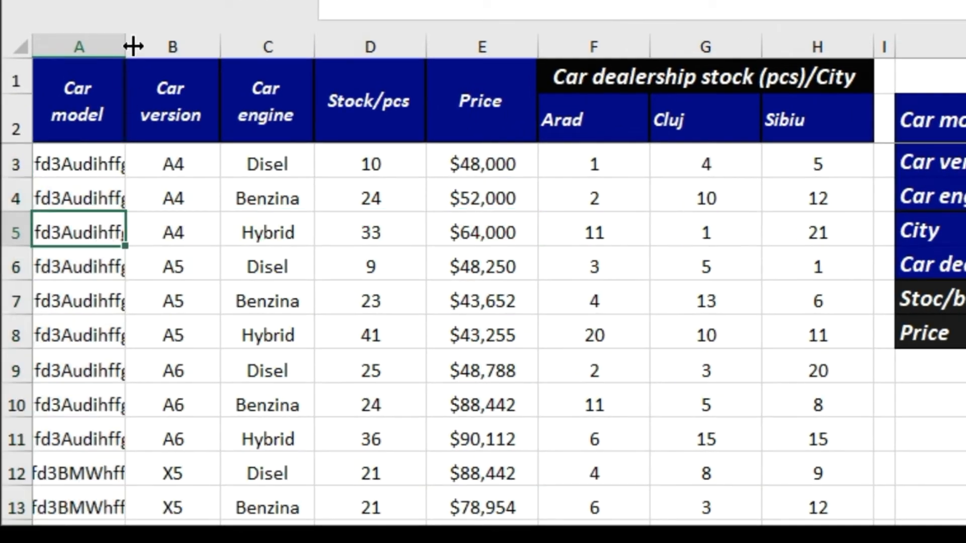
pyautogui.doubleClick(126, 35)
# Review the BMW, Jaguar and Audi entries in the Car model column, down to the extra row below the table
pyautogui.scroll(-3, 232, 272)
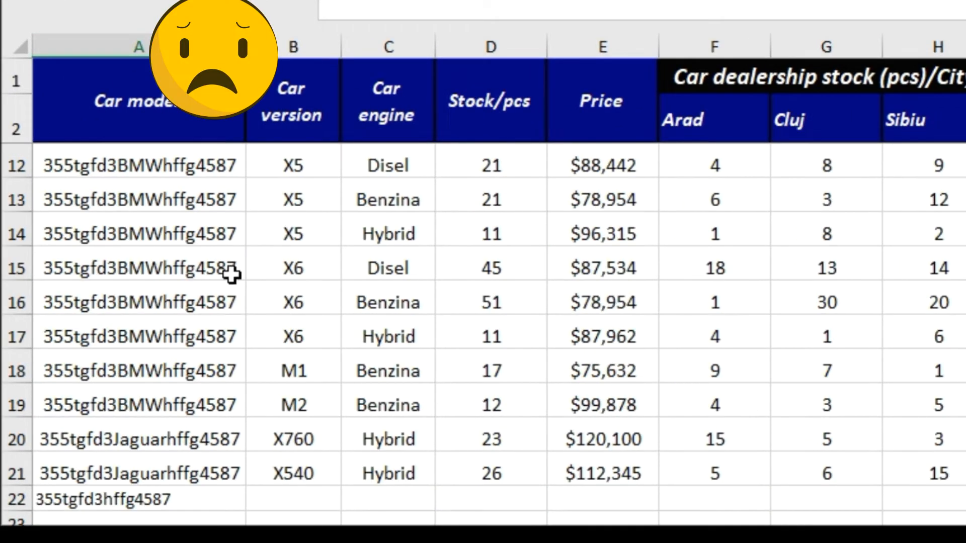
pyautogui.click(216, 312)
pyautogui.click(213, 376)
pyautogui.click(210, 442)
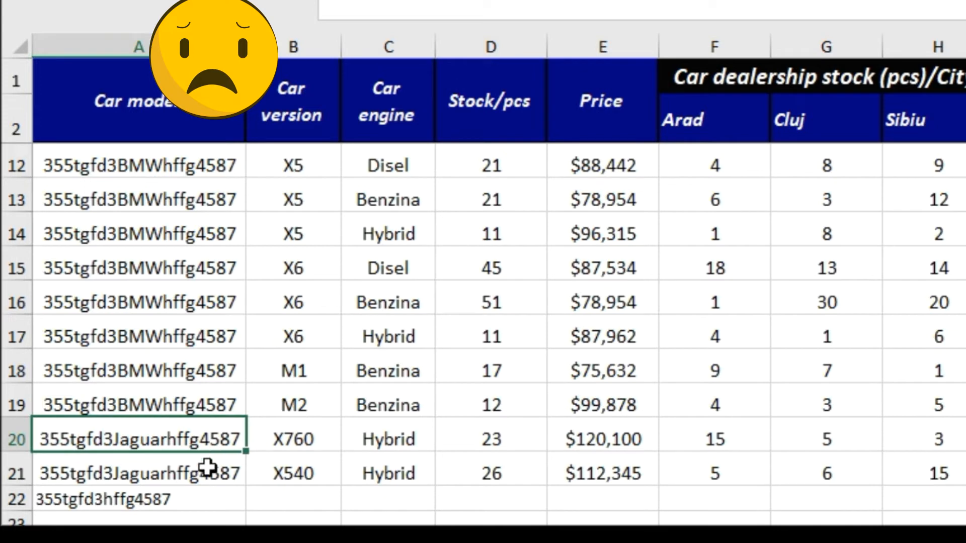
pyautogui.click(198, 489)
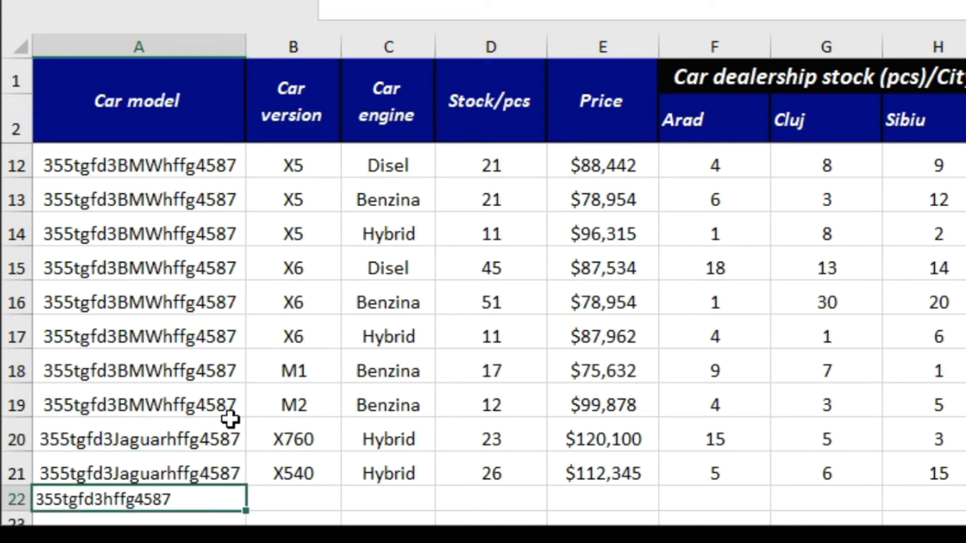
pyautogui.click(190, 334)
pyautogui.scroll(3, 194, 330)
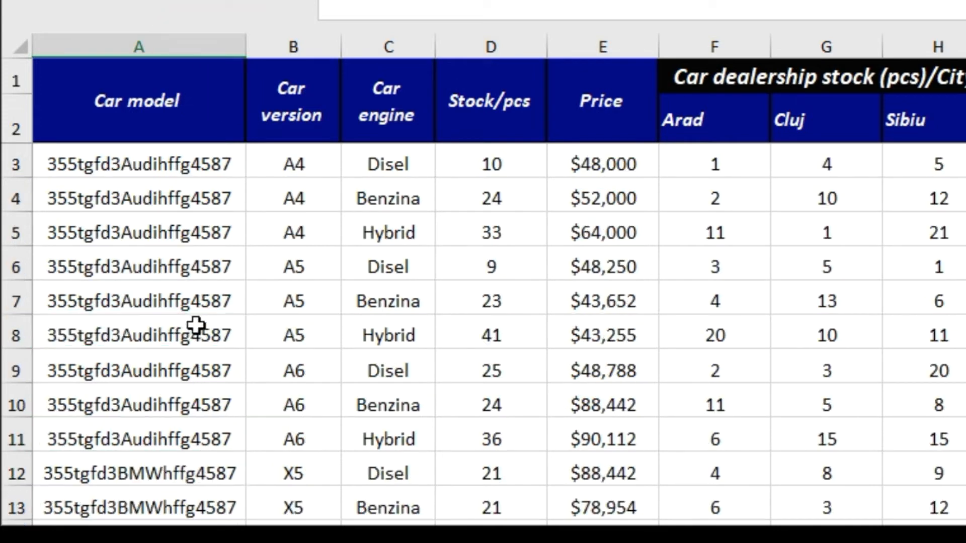
pyautogui.click(195, 221)
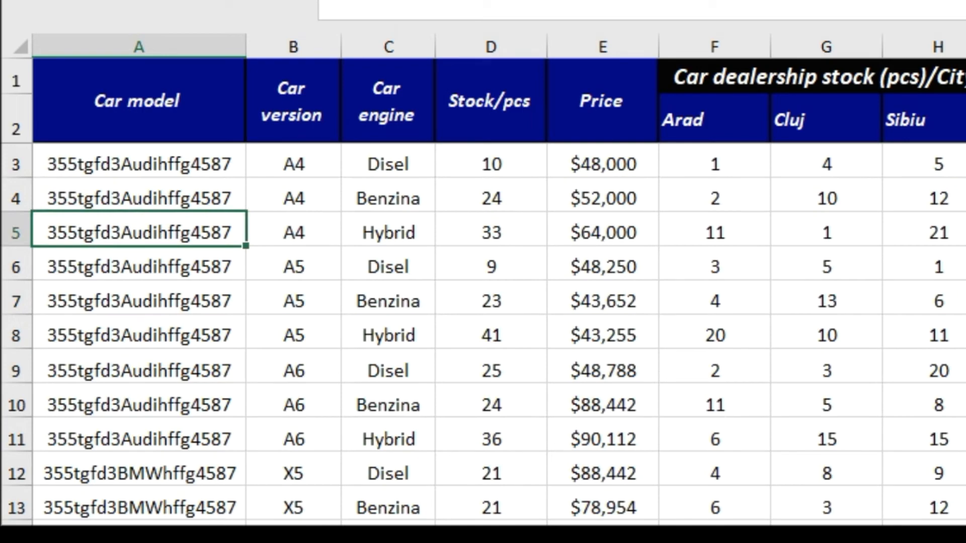
# Clear the helper texts from column L beside the lookup table
pyautogui.moveTo(961, 47); pyautogui.dragTo(965, 47)
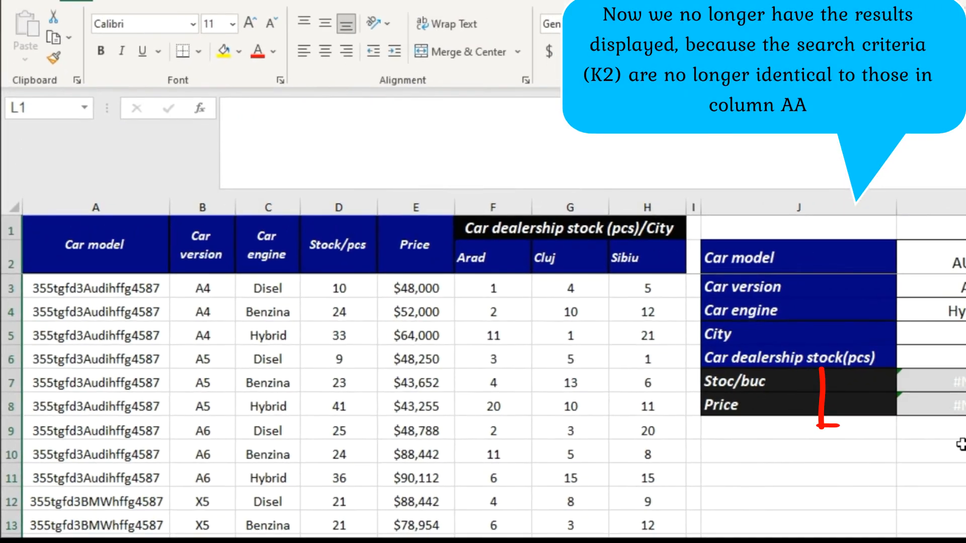
pyautogui.click(956, 473)
pyautogui.click(958, 262)
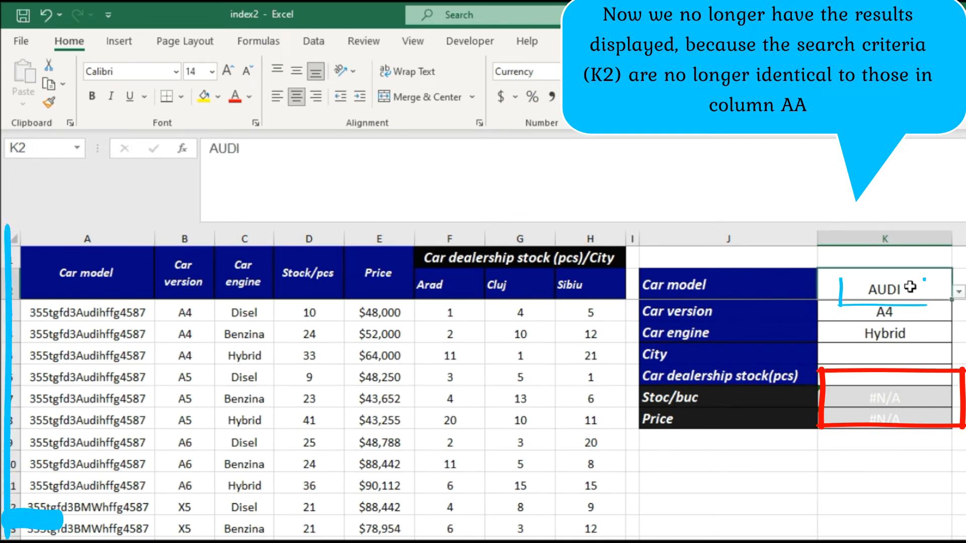
# Wrap the K2 criterion in wildcards in the K7 stock formula, making the lookup value "*"&K2&"*"&K3&K4
pyautogui.click(906, 398)
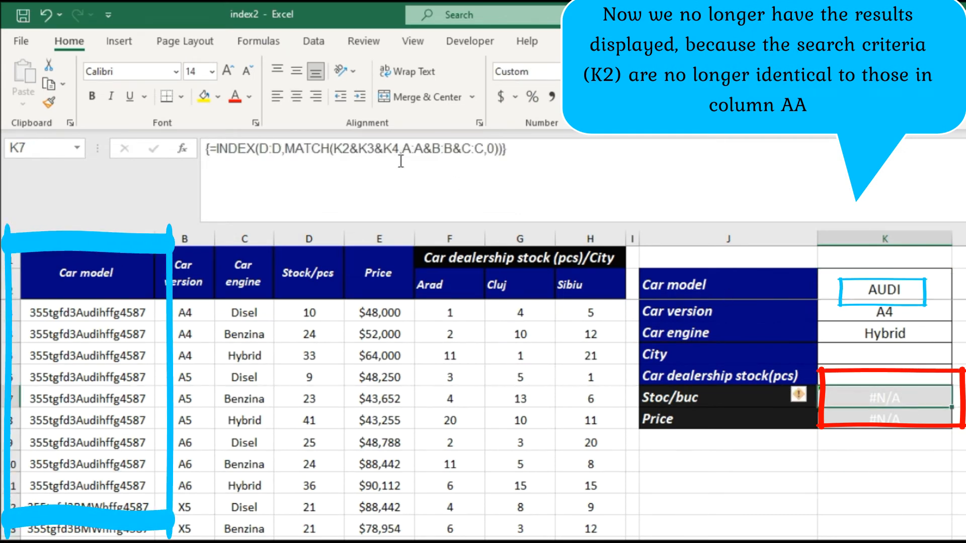
pyautogui.click(335, 148)
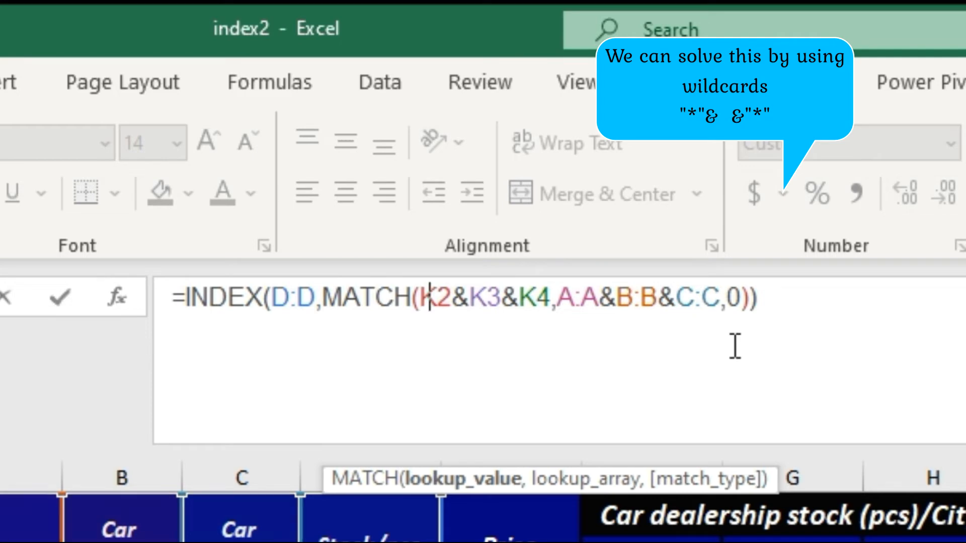
pyautogui.write('"*"')
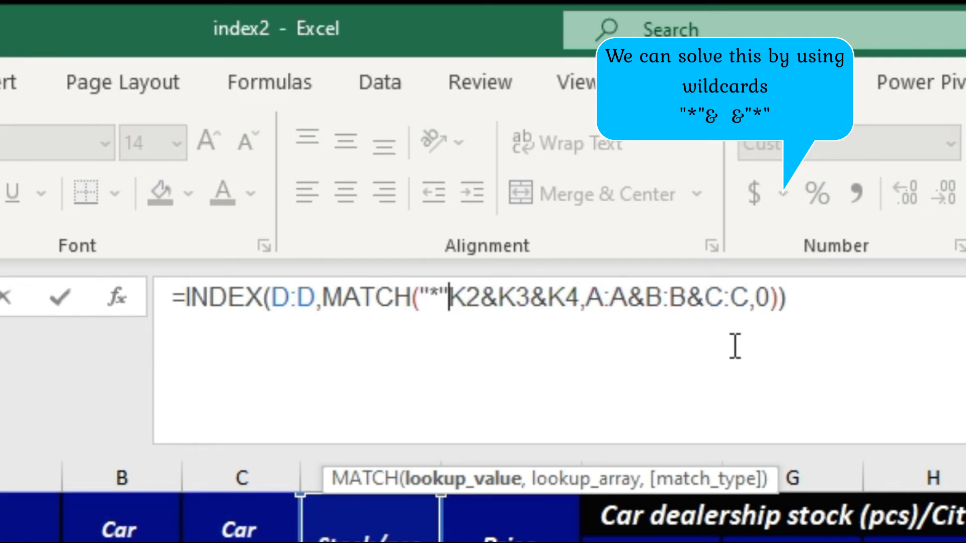
pyautogui.write('&')
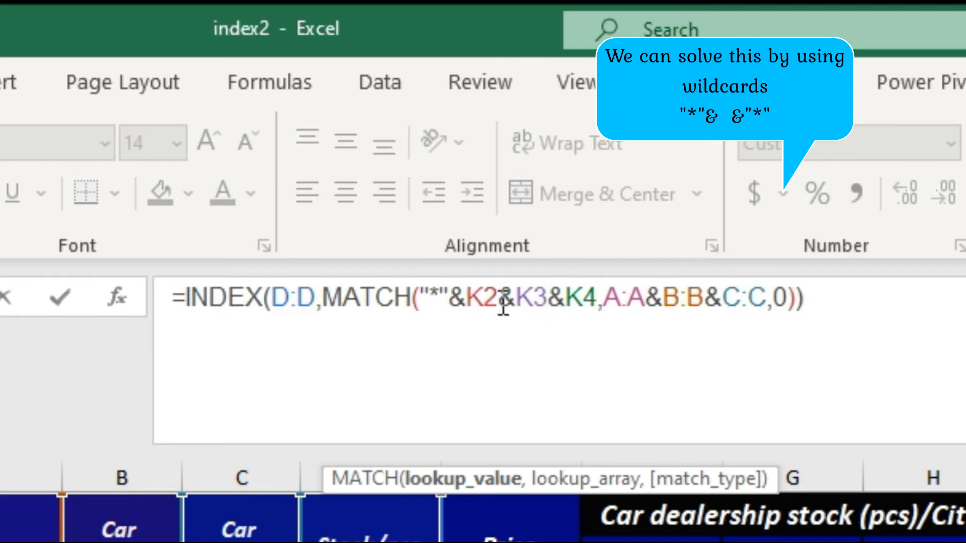
pyautogui.write('"')
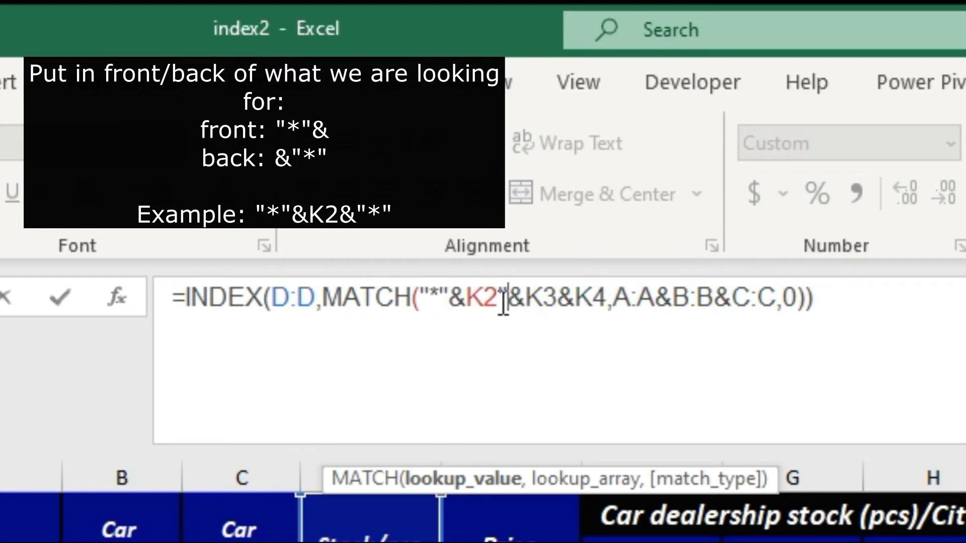
pyautogui.write('*')
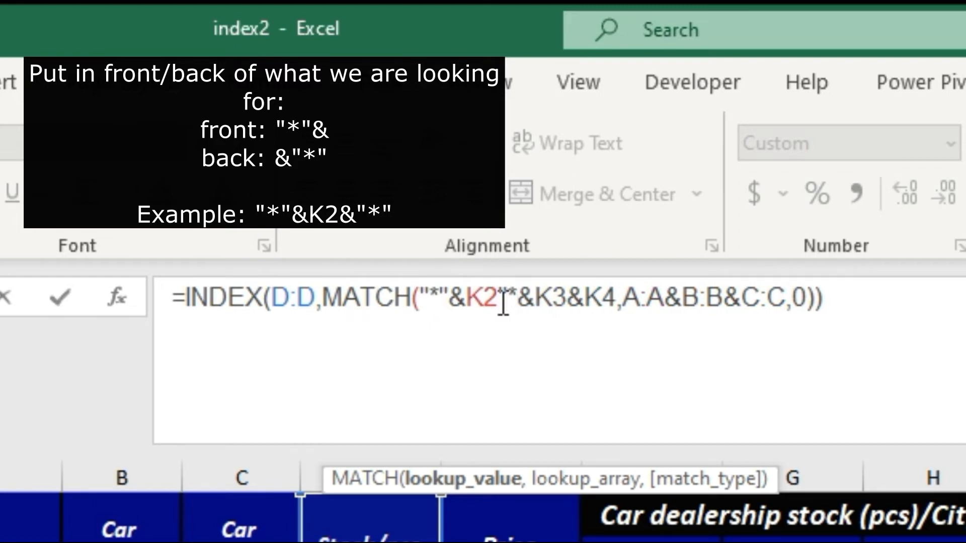
pyautogui.click(504, 304)
pyautogui.write('&')
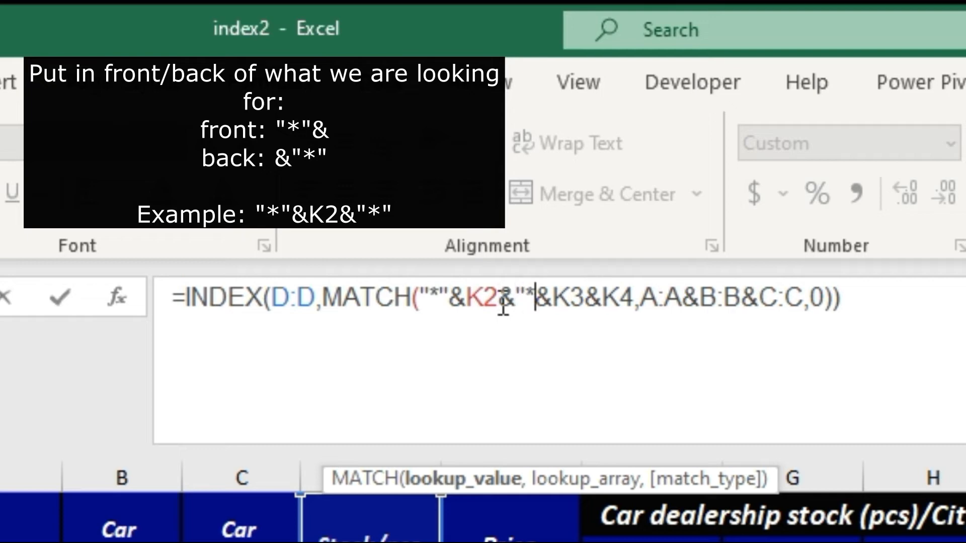
pyautogui.write('"')
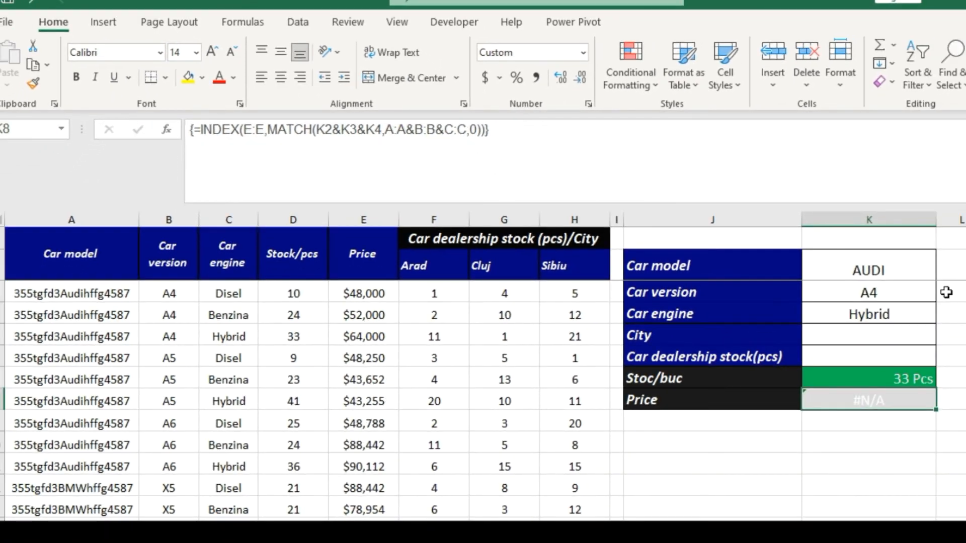
# Copy "*"&K2&"*" from the K7 formula over the K2 reference in the K8 price formula and enter it as an array formula
pyautogui.click(902, 279)
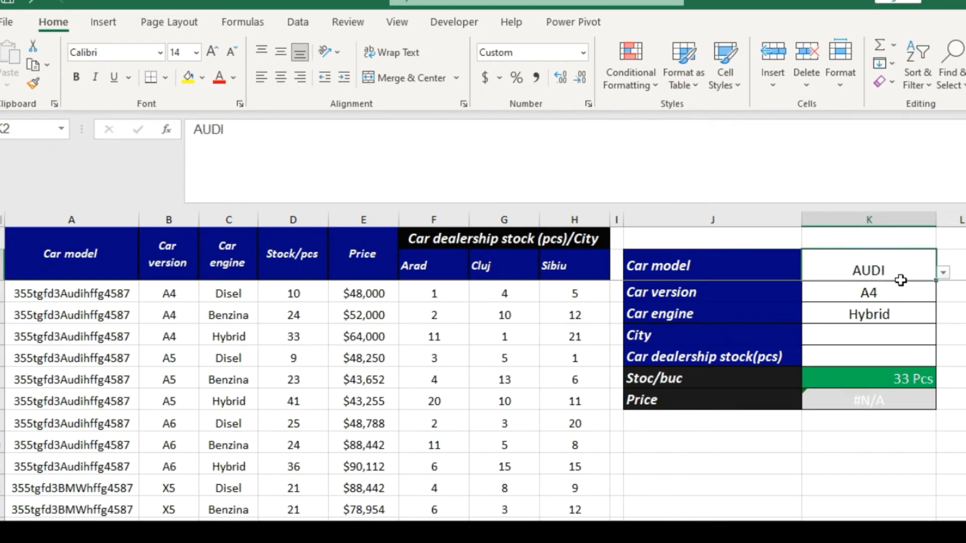
pyautogui.click(898, 381)
pyautogui.click(893, 408)
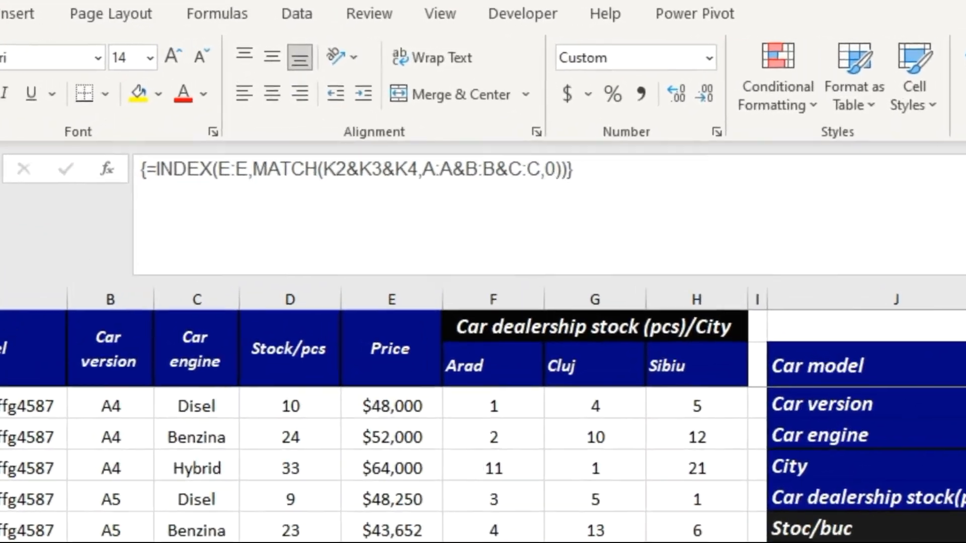
pyautogui.click(858, 379)
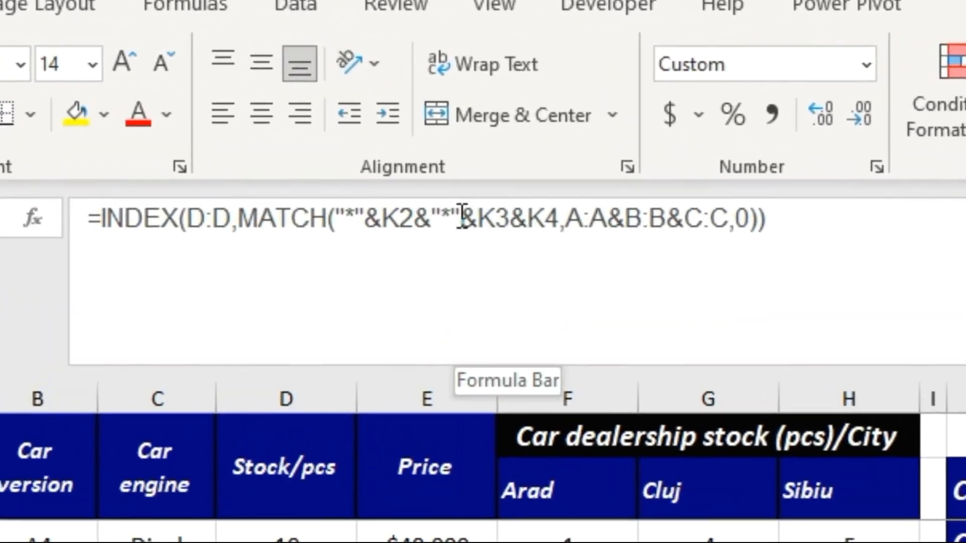
pyautogui.click(437, 192)
pyautogui.moveTo(462, 219); pyautogui.dragTo(336, 220)
pyautogui.hotkey('ctrl', 'c')
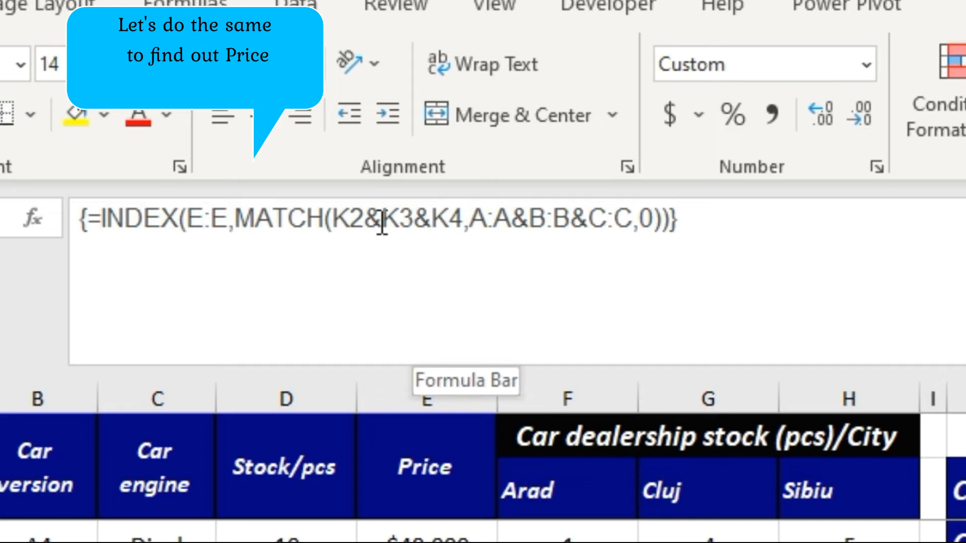
pyautogui.click(350, 222)
pyautogui.click(332, 222)
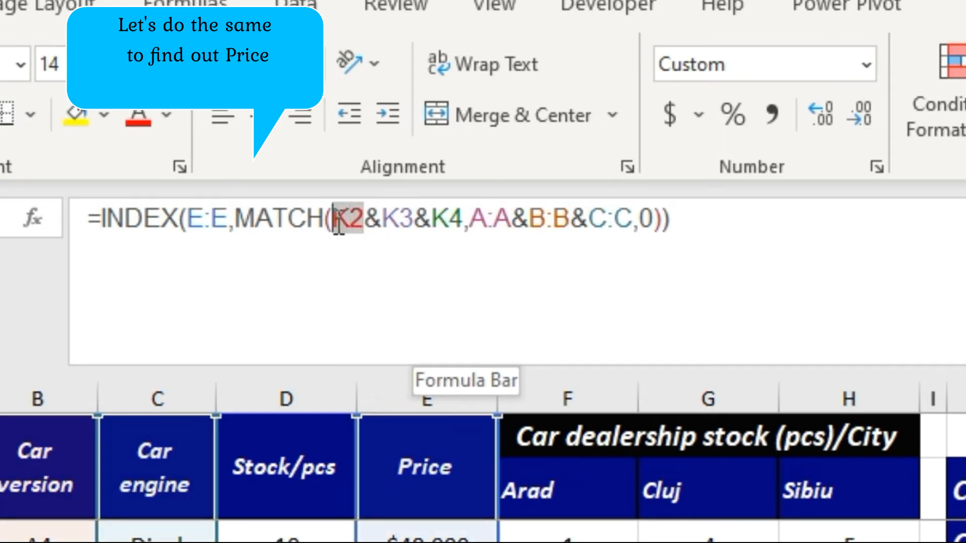
pyautogui.hotkey('ctrl', 'v')
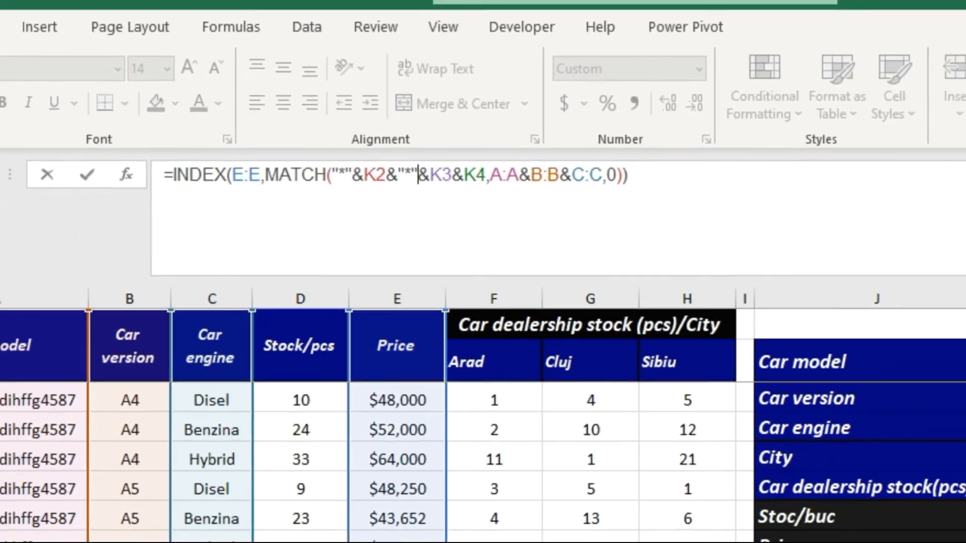
pyautogui.hotkey('ctrl', 'shift', 'Return')
# Choose BMW as the car model in K2 and X6 as the car version in K3
pyautogui.click(957, 308)
pyautogui.click(964, 317)
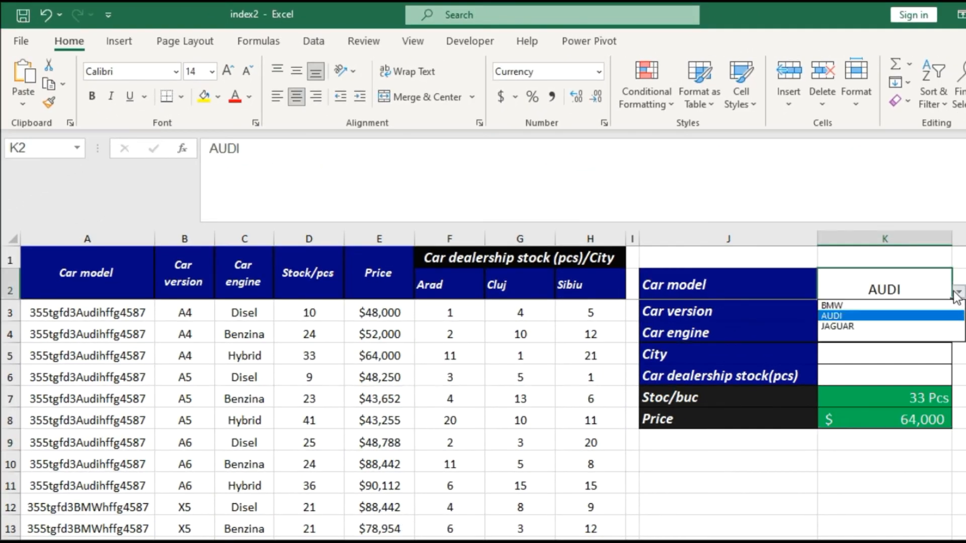
pyautogui.click(917, 295)
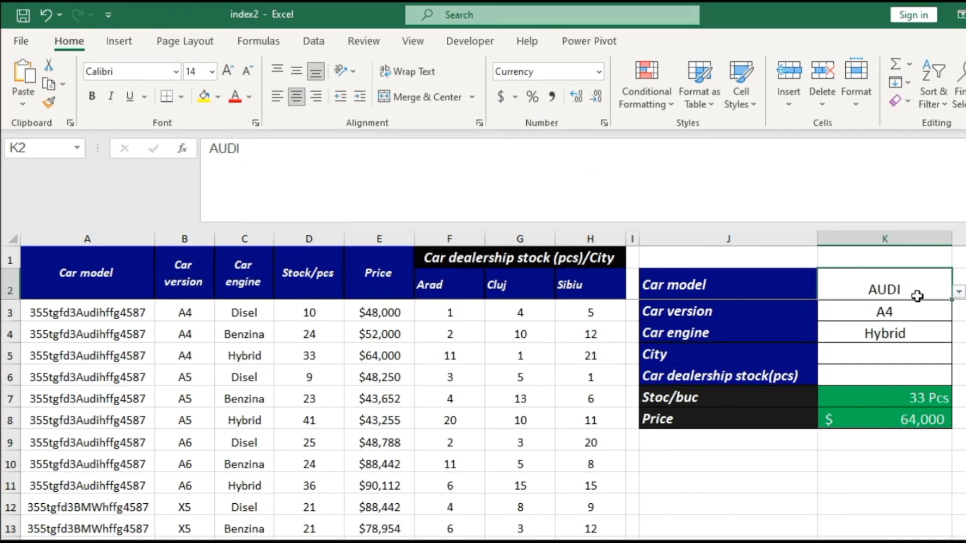
pyautogui.click(958, 294)
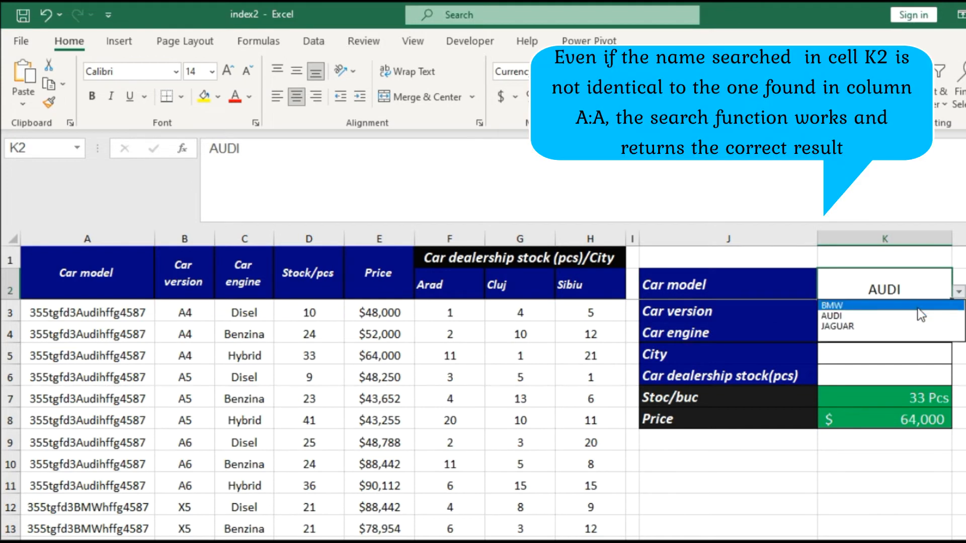
pyautogui.click(918, 308)
pyautogui.click(929, 312)
pyautogui.click(959, 313)
pyautogui.click(922, 340)
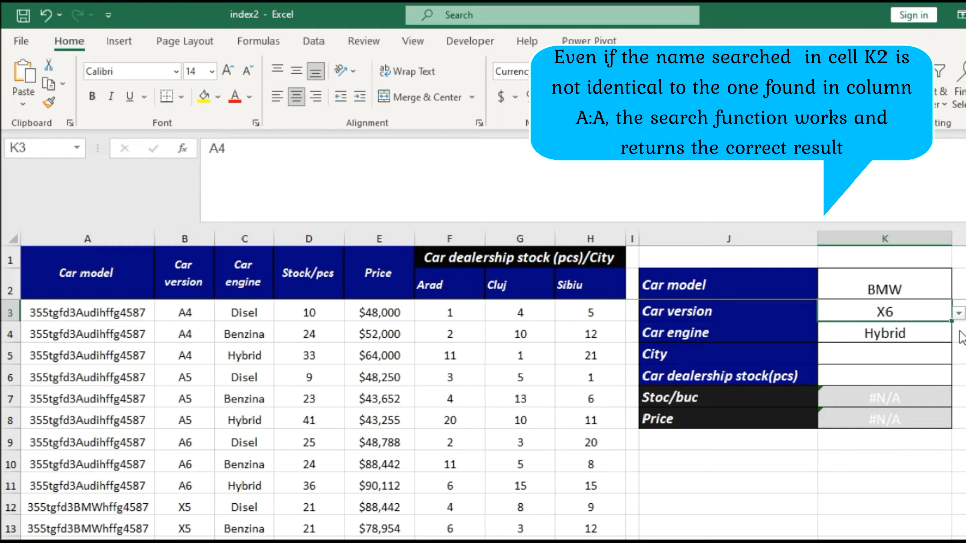
# Compare the stock and price returned for the BMW X6 Hybrid with its row in the car table
pyautogui.click(909, 289)
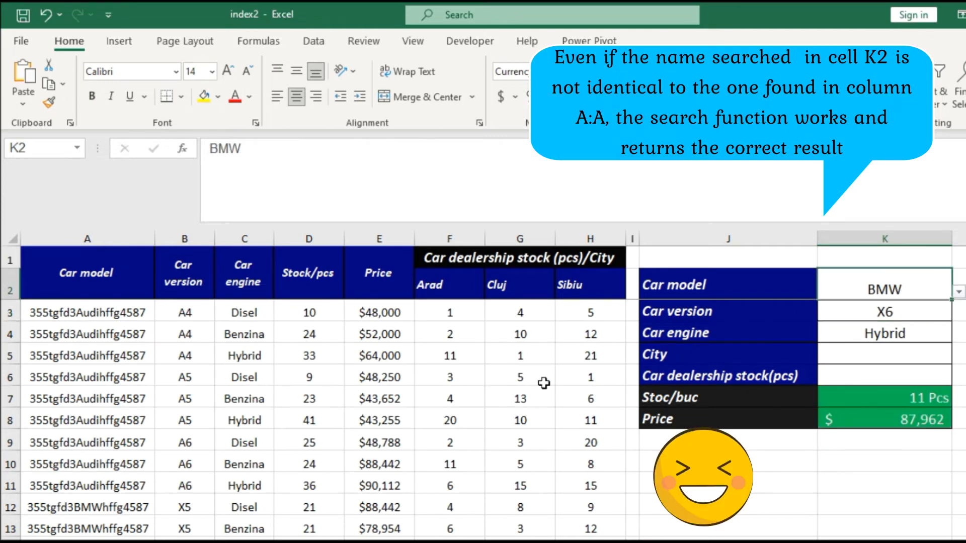
pyautogui.click(108, 463)
pyautogui.scroll(-2, 107, 463)
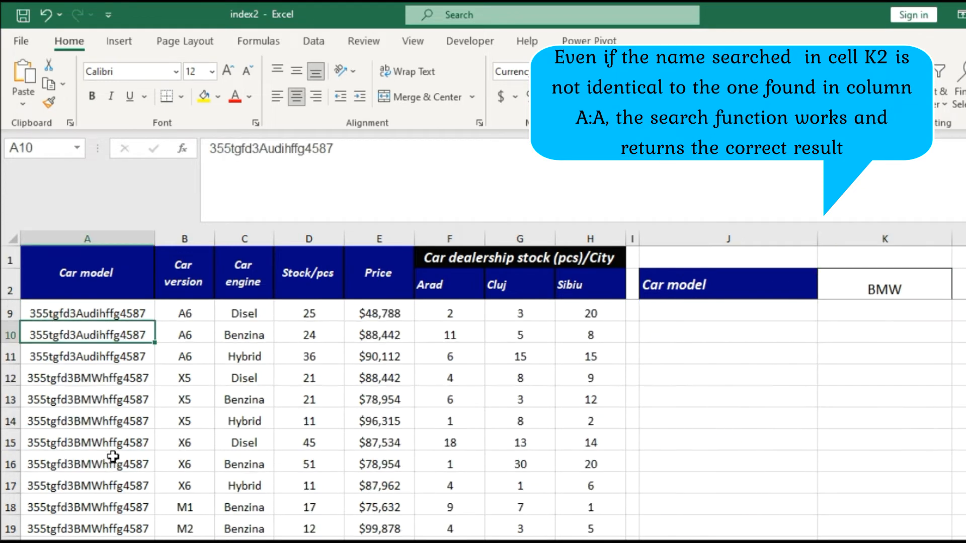
pyautogui.scroll(2, 754, 413)
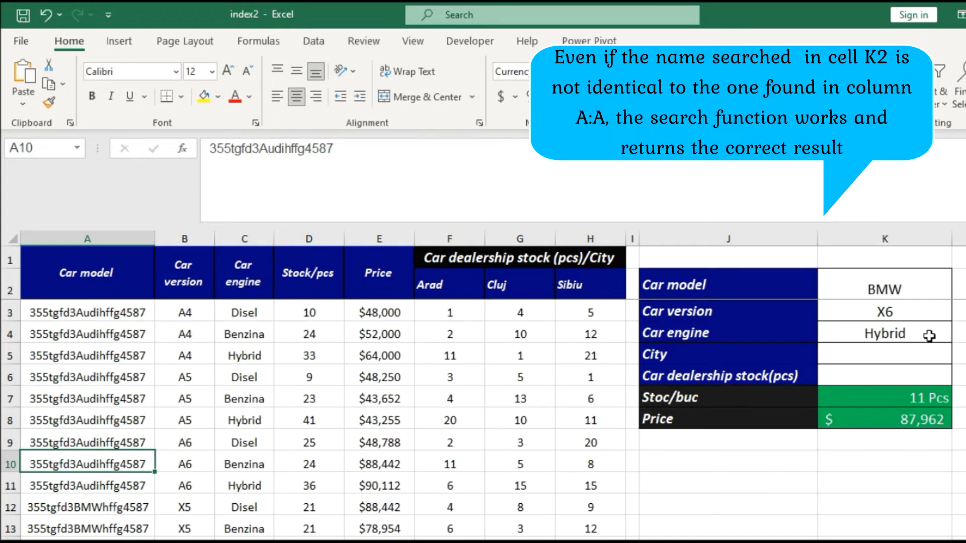
pyautogui.click(916, 357)
pyautogui.click(932, 338)
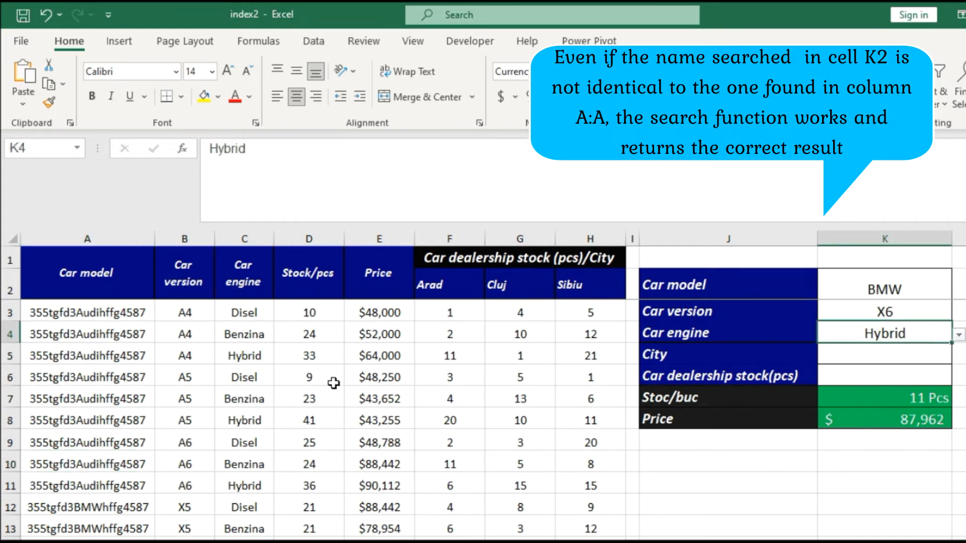
pyautogui.scroll(-5, 334, 383)
pyautogui.scroll(5, 340, 376)
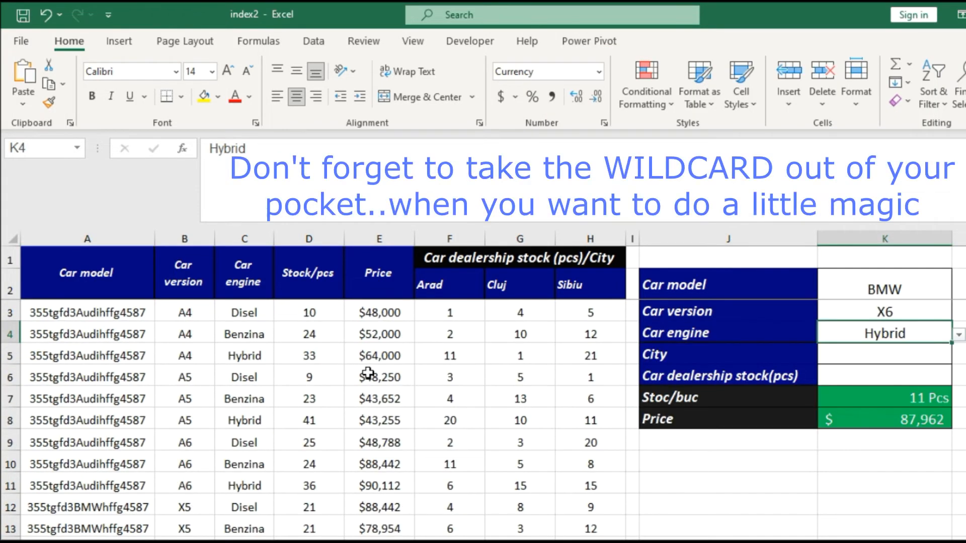
pyautogui.press('Home')
pyautogui.click(939, 322)
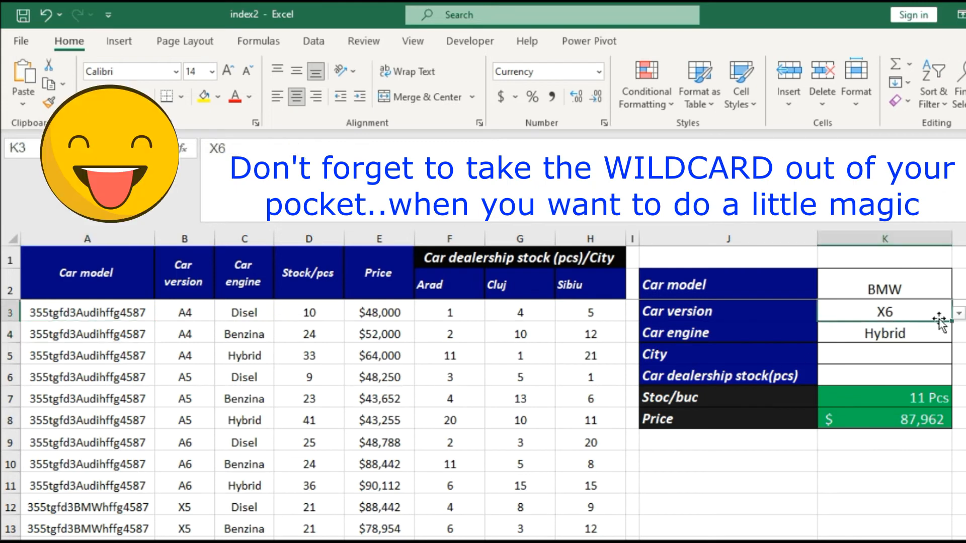
# Try other car versions from the validation list in K3 to test the wildcard formulas
pyautogui.click(959, 313)
pyautogui.click(874, 322)
pyautogui.click(959, 313)
pyautogui.click(922, 326)
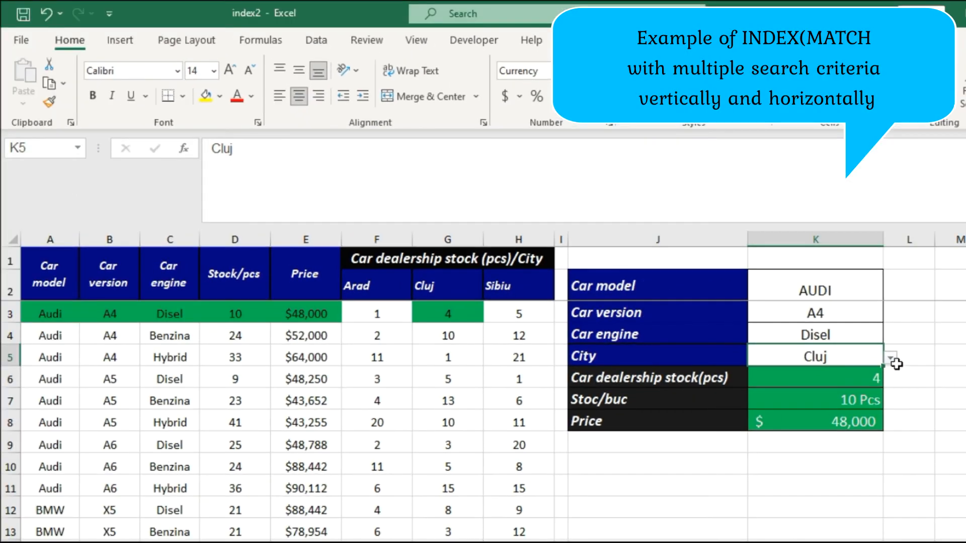
# Choose Sibiu as the city in K5 and A5 as the car version in K3
pyautogui.click(891, 361)
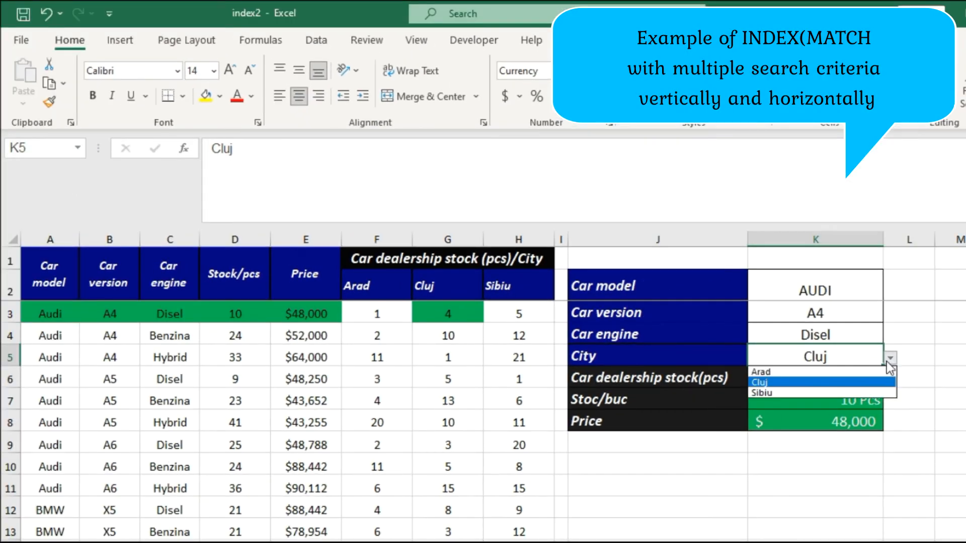
pyautogui.click(856, 394)
pyautogui.click(867, 317)
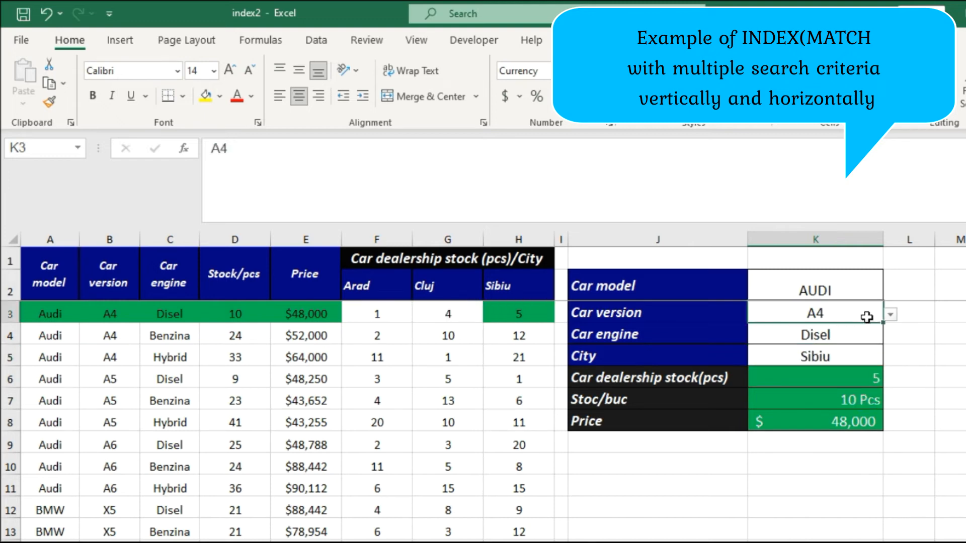
pyautogui.click(891, 316)
pyautogui.click(868, 329)
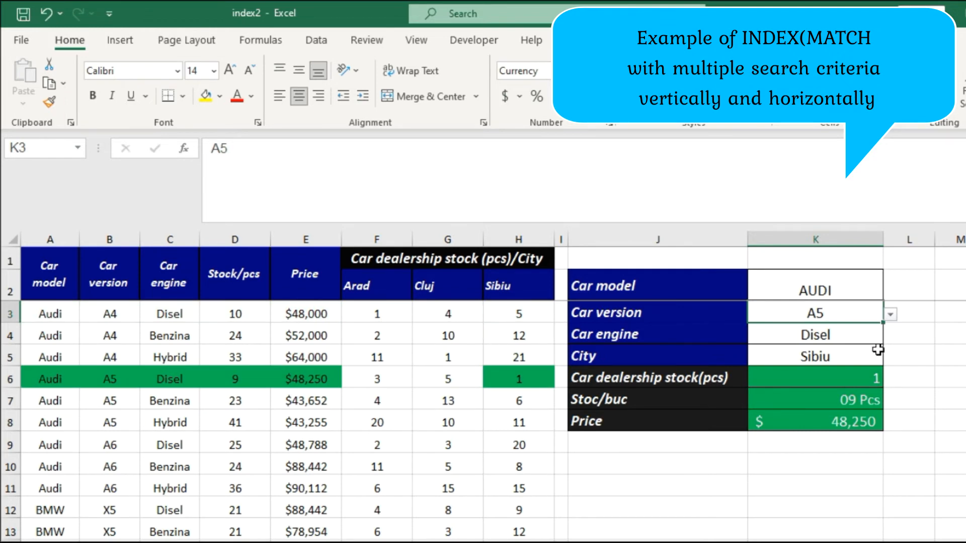
# Clear the existing car dealership stock formula from K6
pyautogui.click(850, 356)
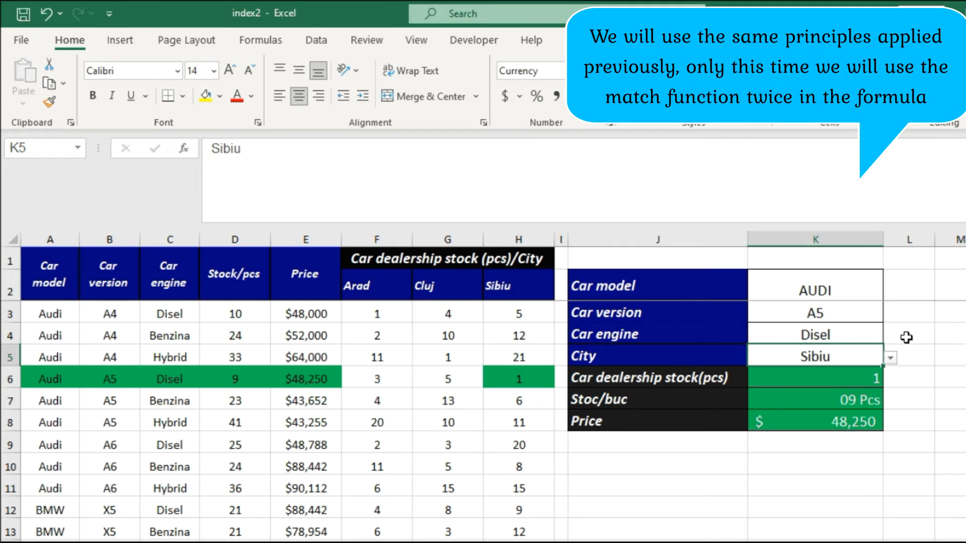
pyautogui.click(799, 381)
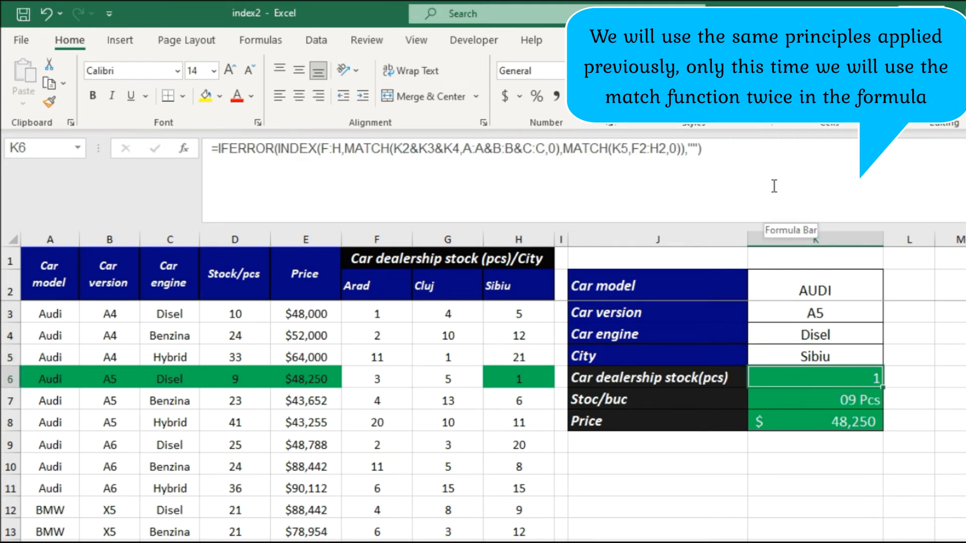
pyautogui.moveTo(797, 167); pyautogui.dragTo(96, 139)
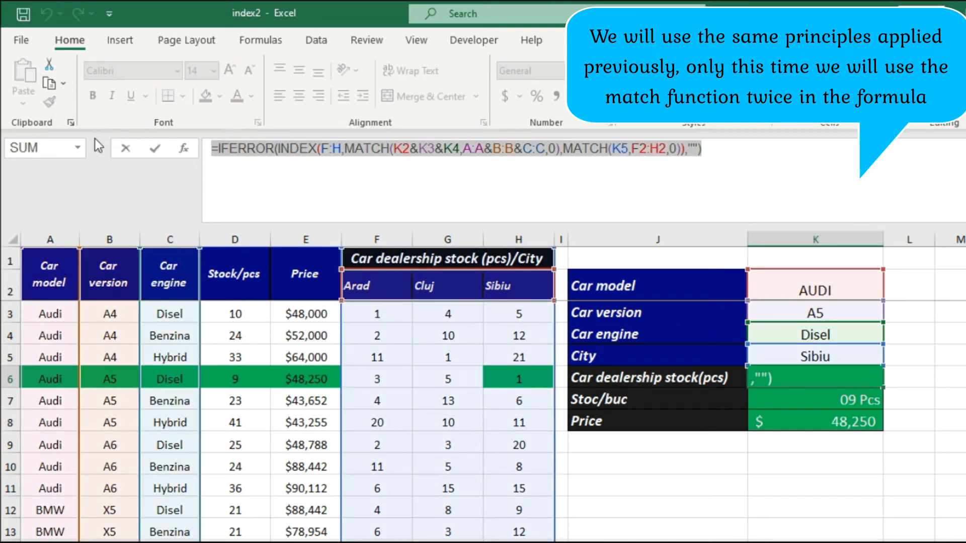
pyautogui.press('BackSpace')
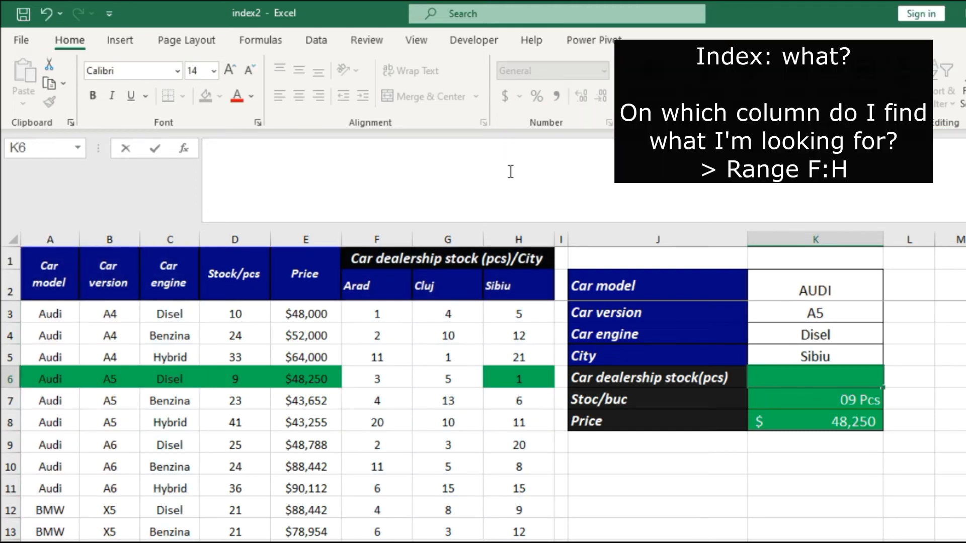
# Start an INDEX formula in K6 with columns F:H as its array
pyautogui.write('=')
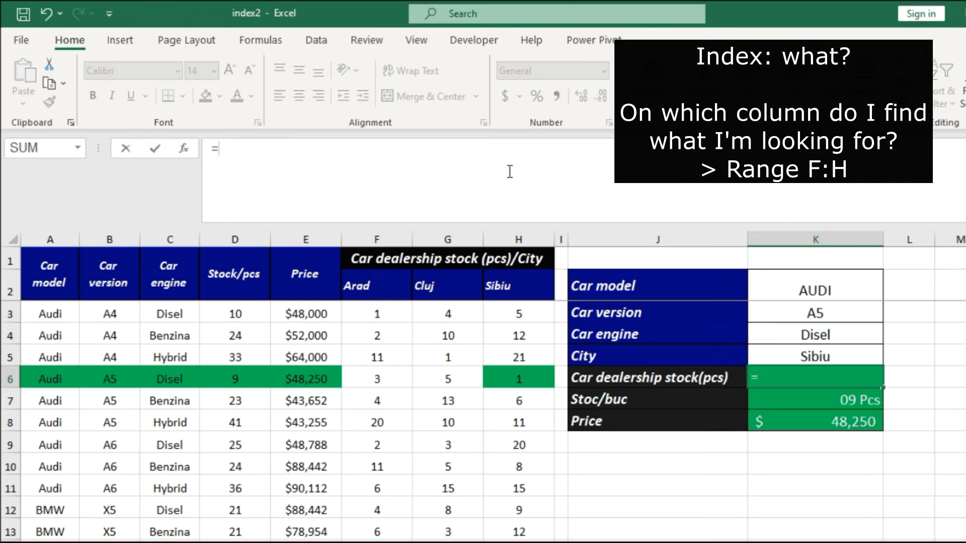
pyautogui.write('index')
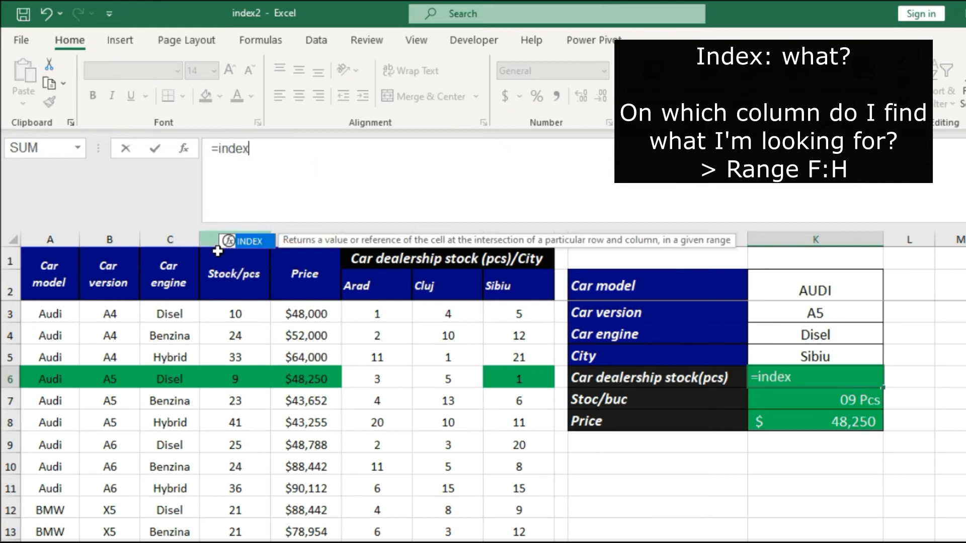
pyautogui.doubleClick(249, 242)
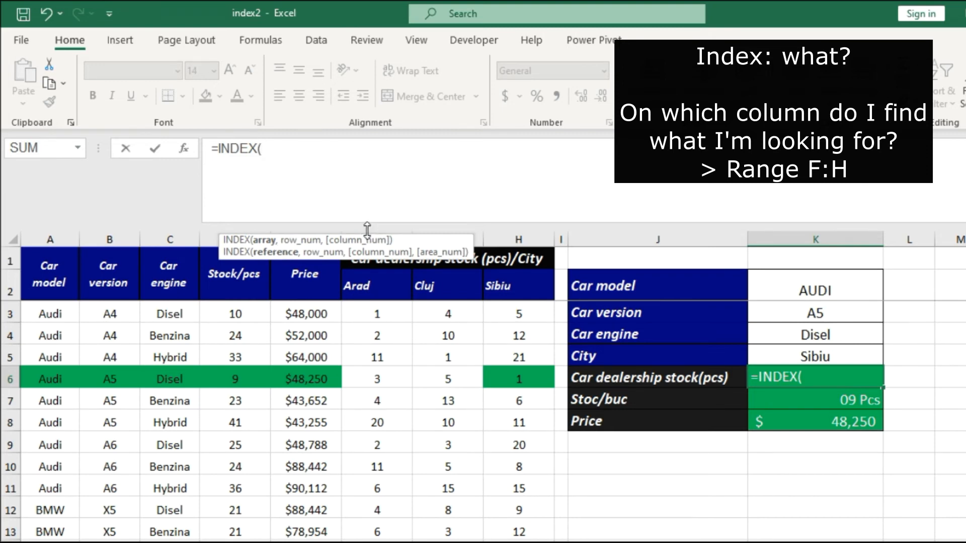
pyautogui.moveTo(367, 229); pyautogui.dragTo(444, 230)
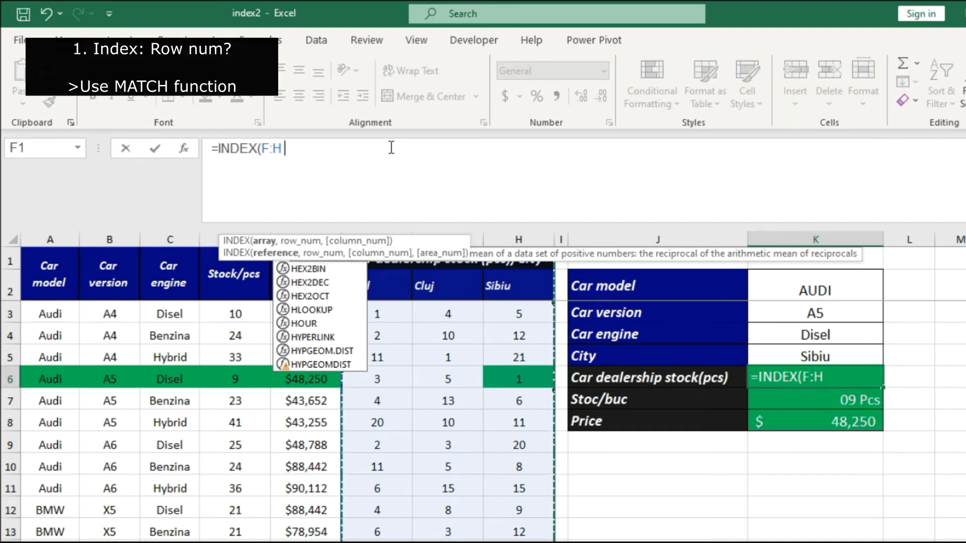
# Add a MATCH function as the row number argument, with K2&K3&K4 as its lookup value
pyautogui.write(',match')
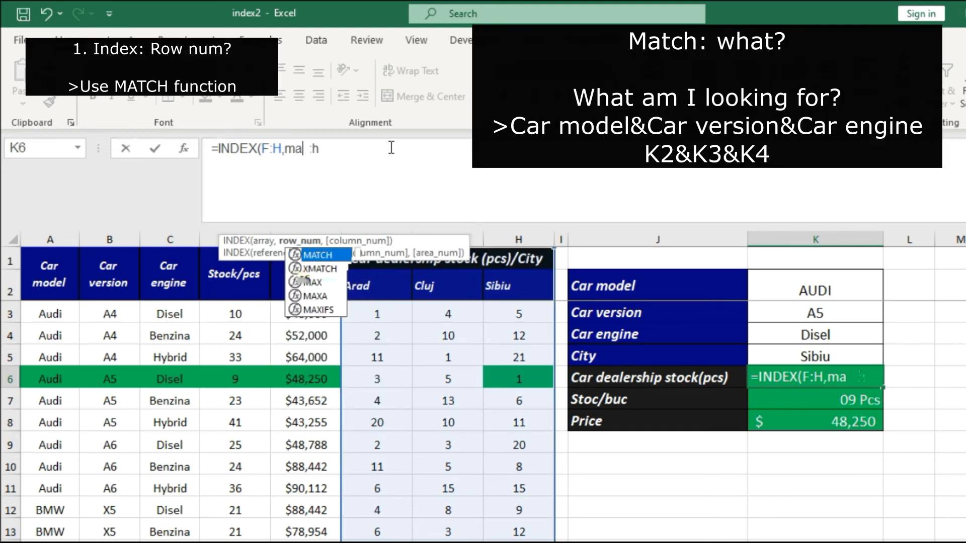
pyautogui.doubleClick(317, 256)
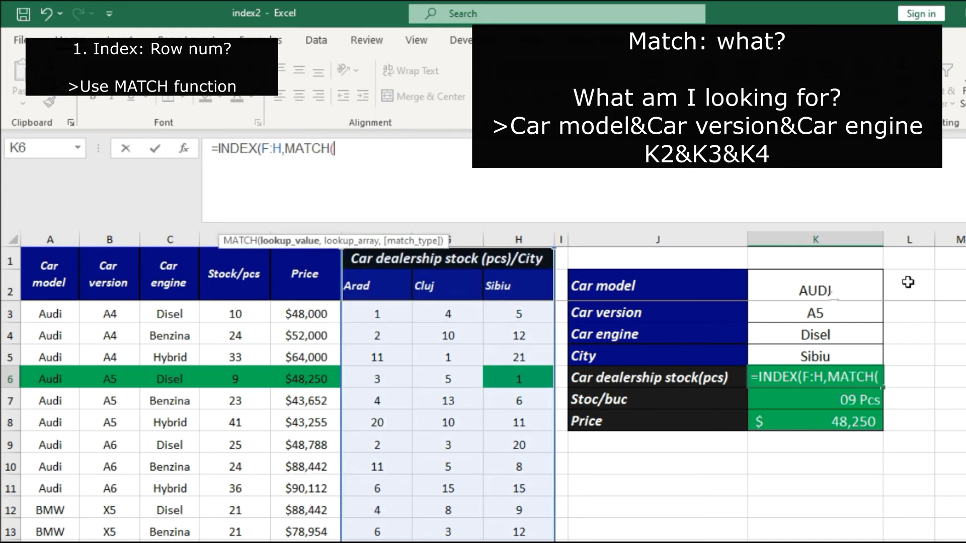
pyautogui.click(833, 296)
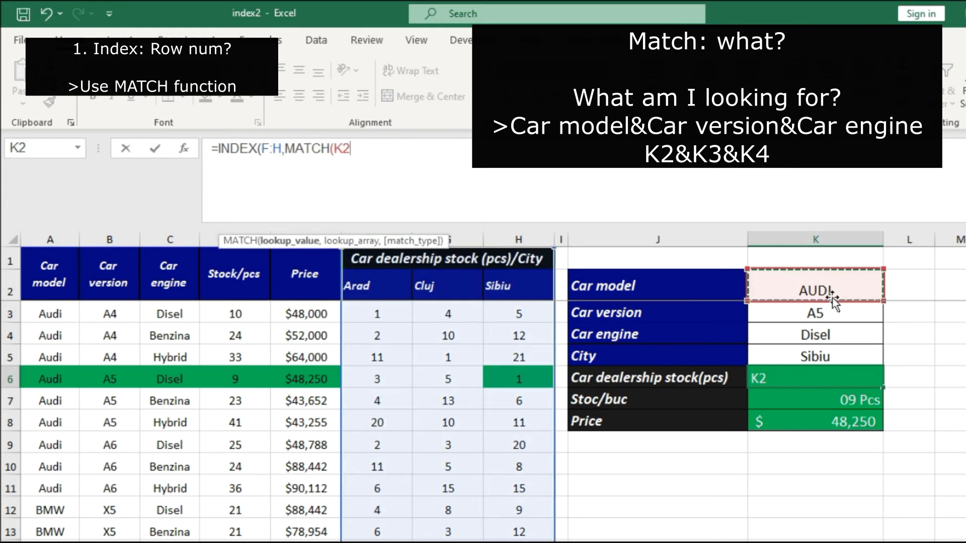
pyautogui.write('&')
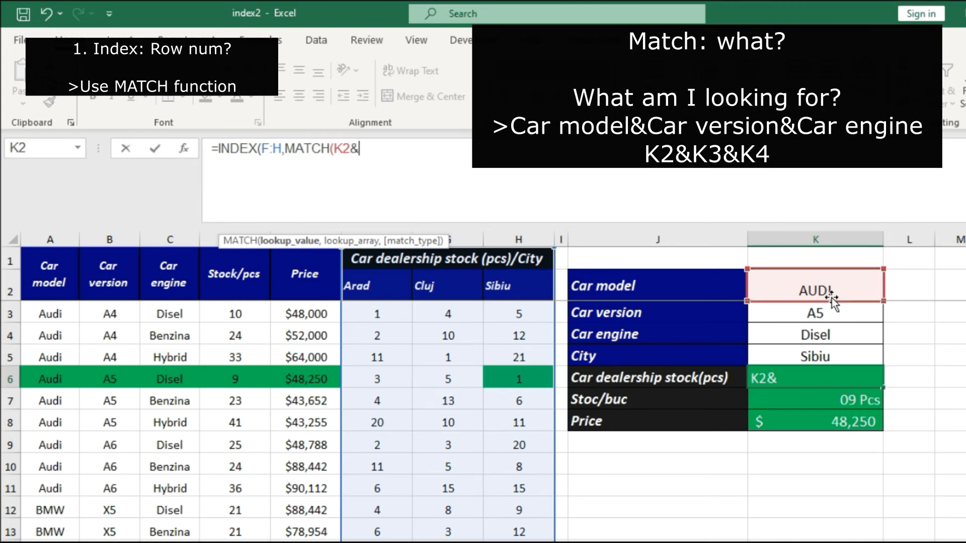
pyautogui.click(826, 314)
pyautogui.write('&')
pyautogui.click(817, 335)
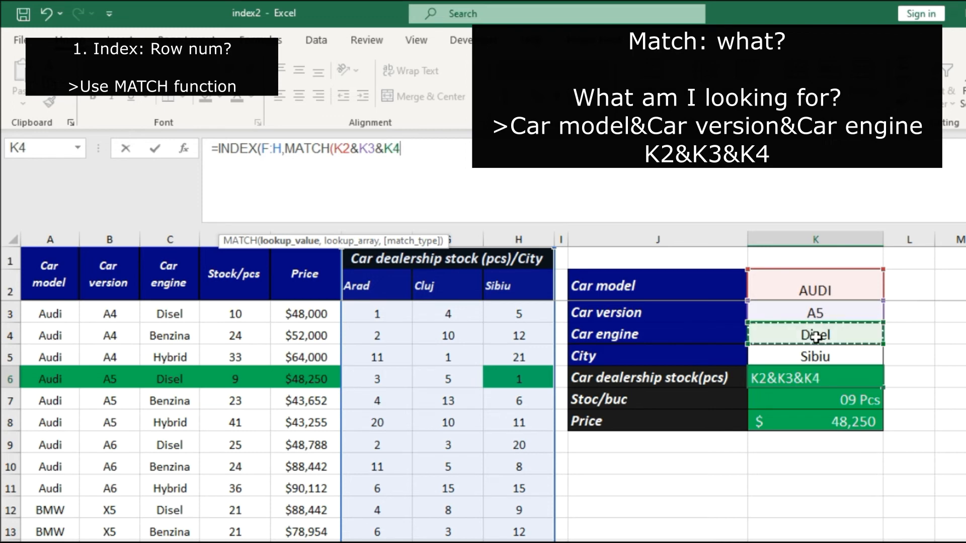
pyautogui.write(',')
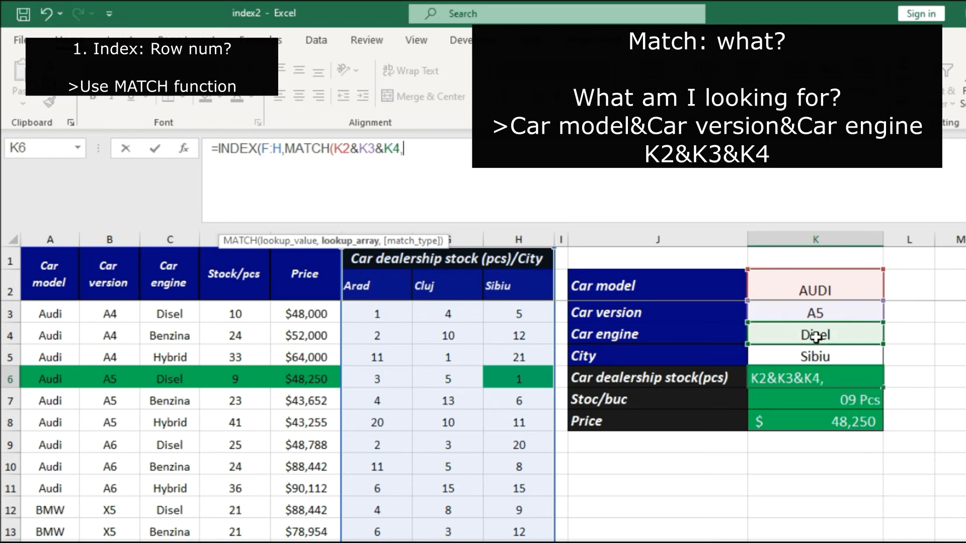
# Set the row MATCH's lookup array to A:A&B:B&C:C with exact match type 0 and close the function
pyautogui.click(50, 237)
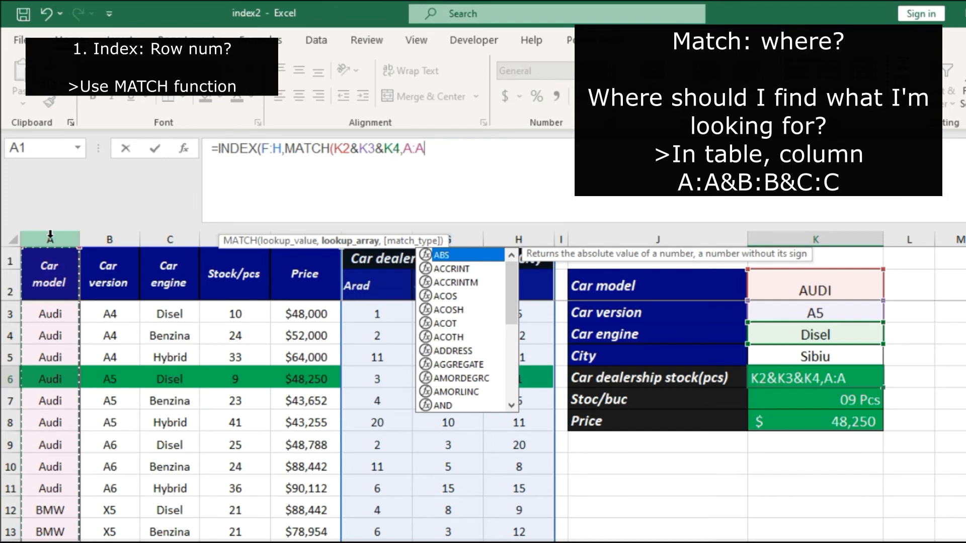
pyautogui.write('&')
pyautogui.click(117, 237)
pyautogui.write('&B:B&')
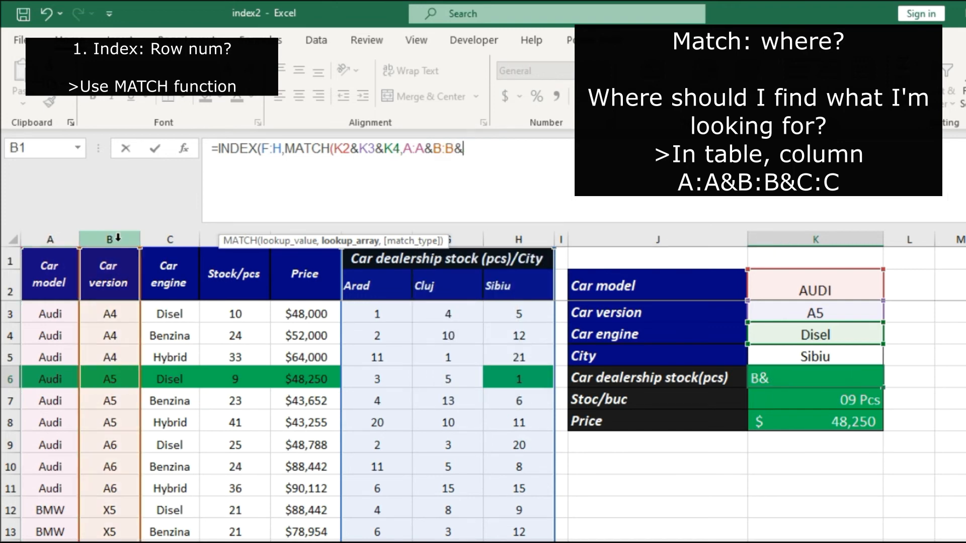
pyautogui.click(184, 237)
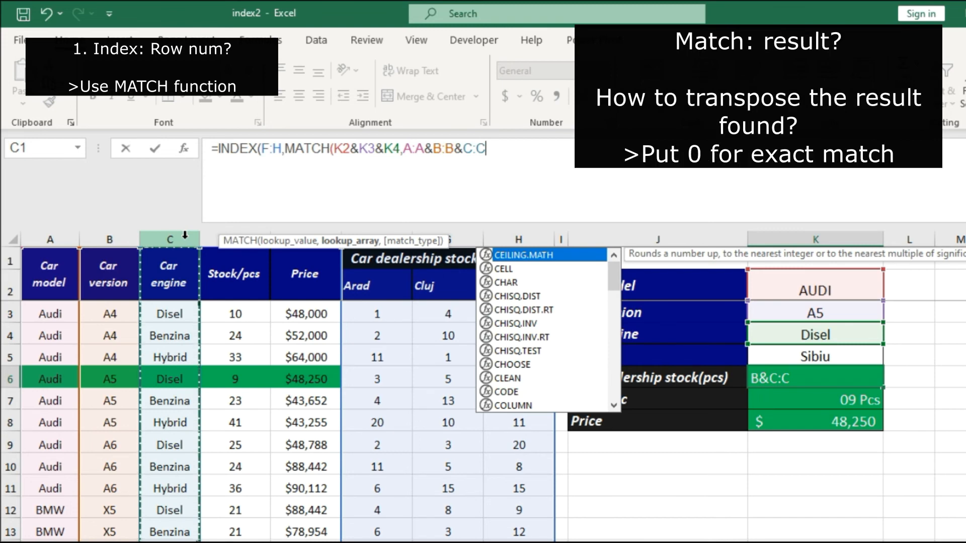
pyautogui.write(',0')
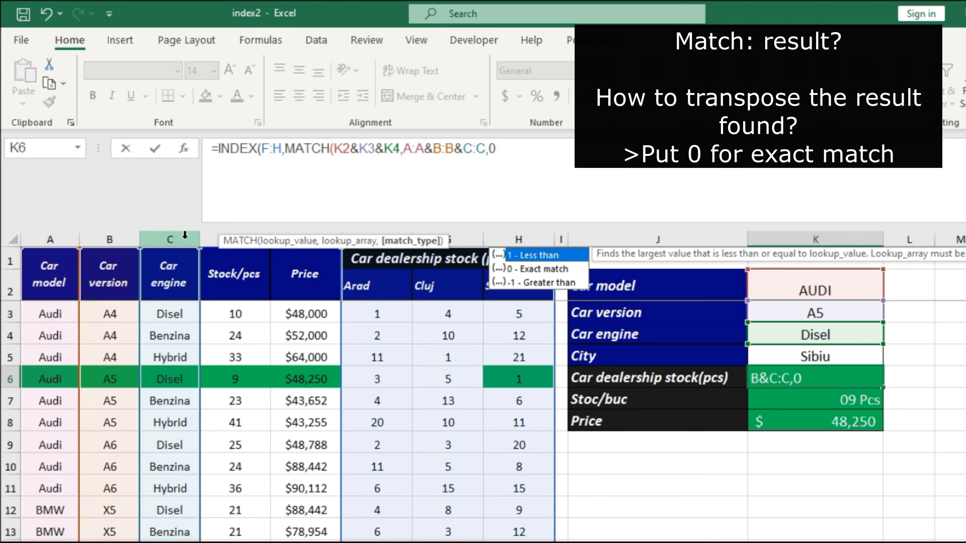
pyautogui.write(')')
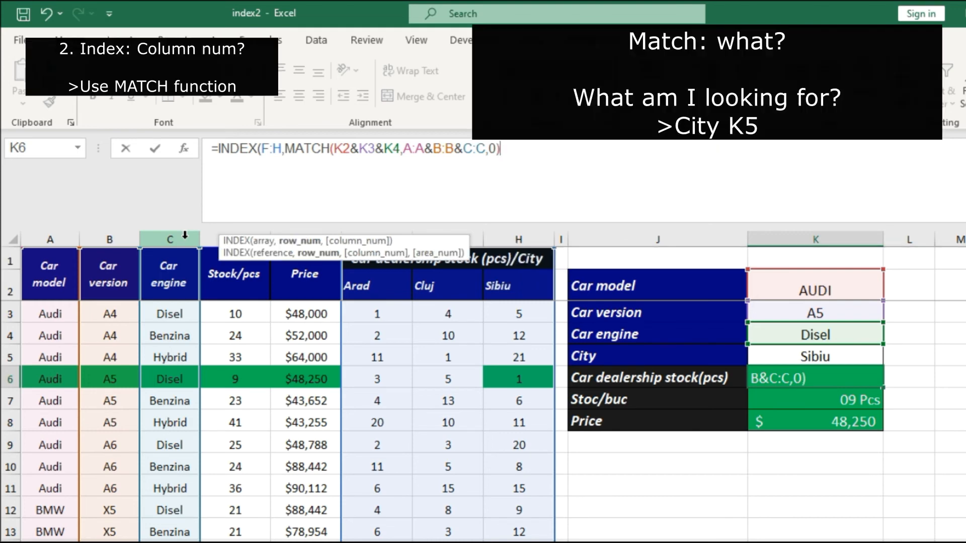
# Add a second MATCH as the column number argument, looking up K5 in F2:H2 with exact match type 0
pyautogui.write(',match')
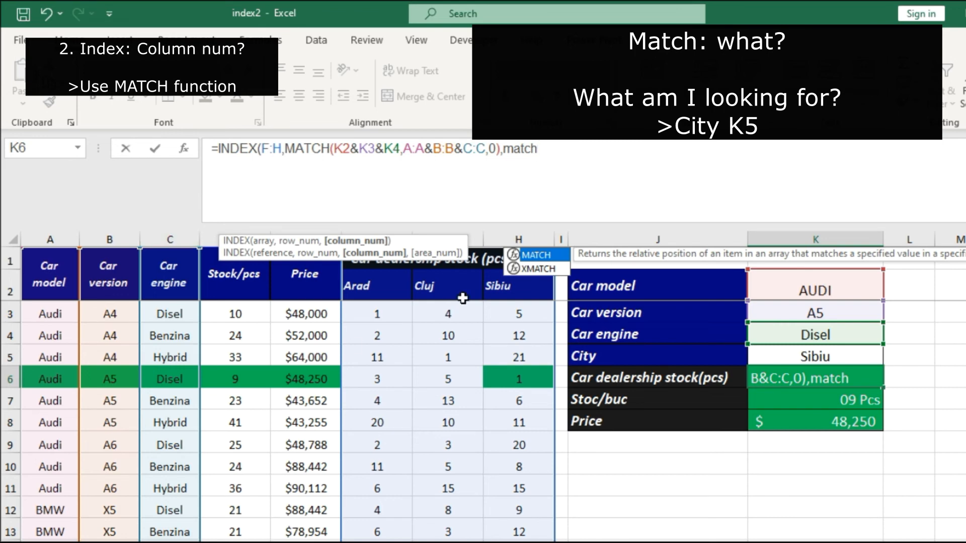
pyautogui.doubleClick(554, 257)
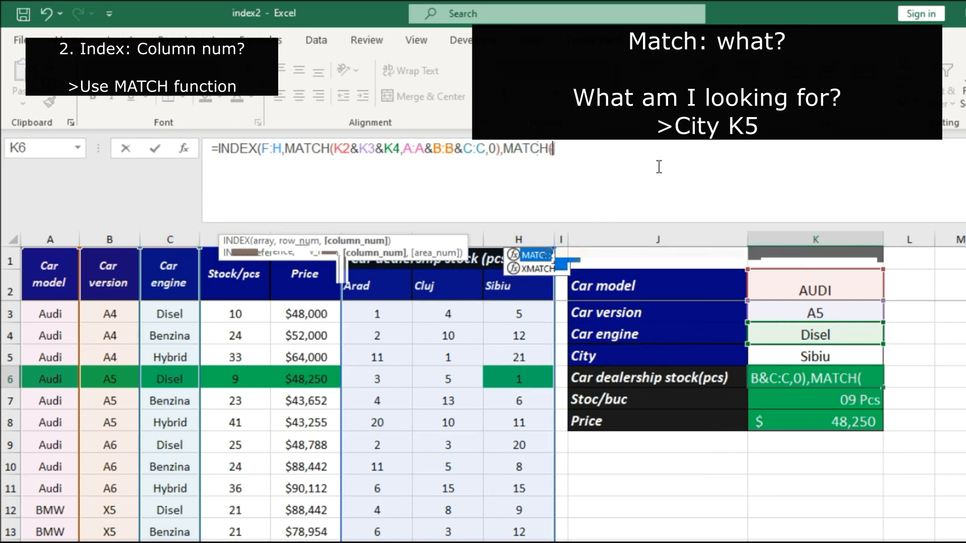
pyautogui.click(828, 360)
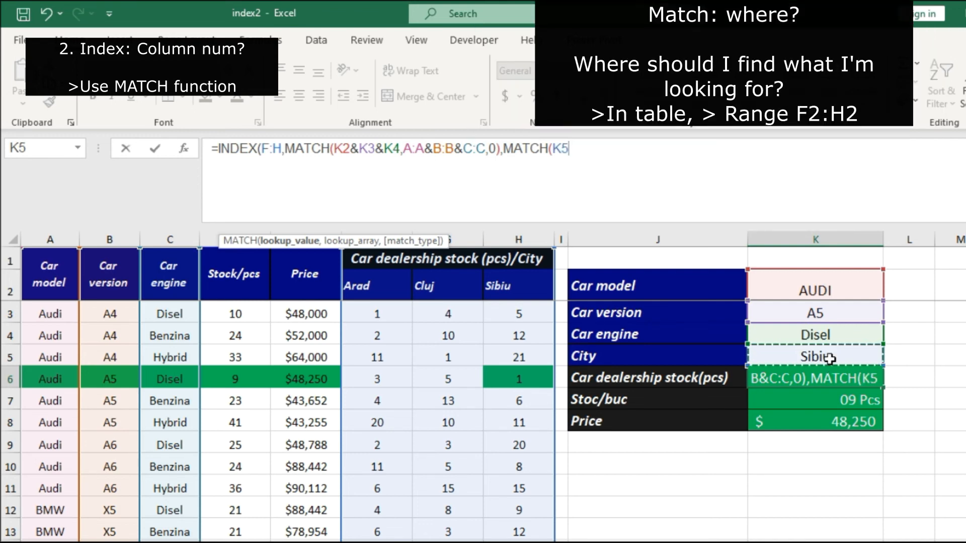
pyautogui.write(',')
pyautogui.moveTo(381, 282); pyautogui.dragTo(518, 281)
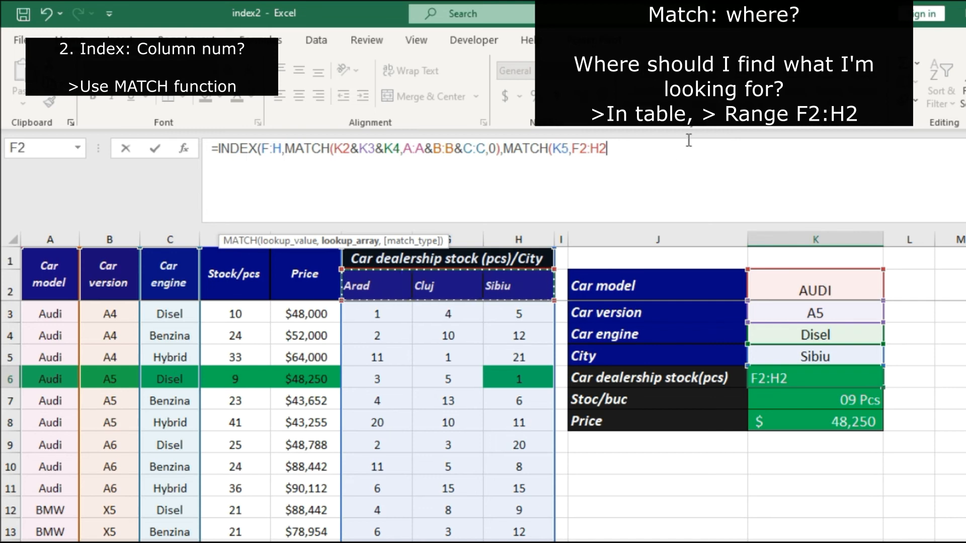
pyautogui.write(',')
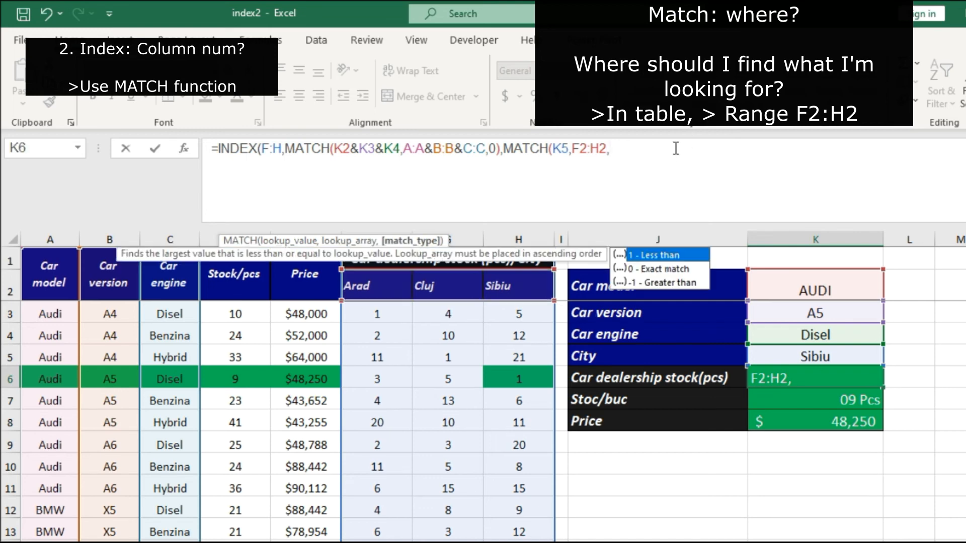
pyautogui.write('0)')
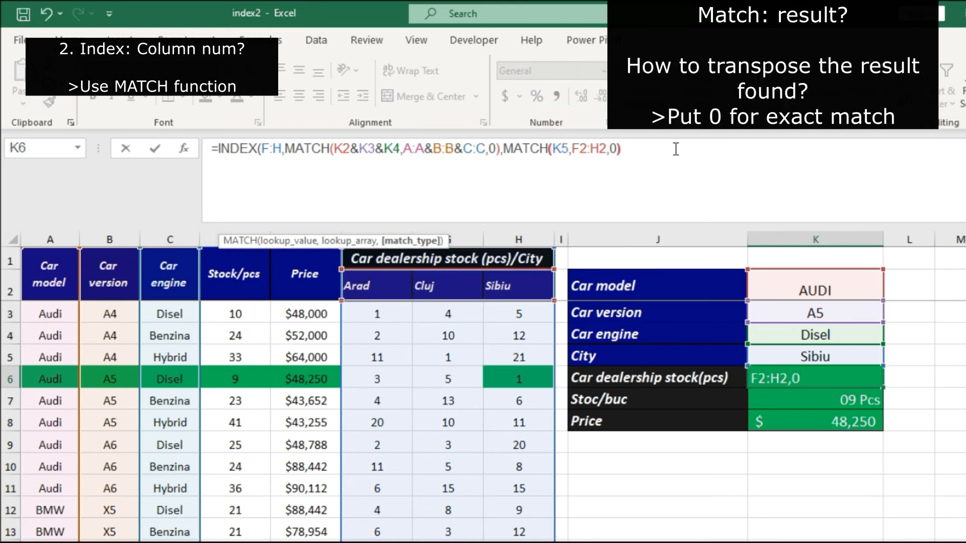
# Close the MATCH and INDEX functions in K6 and commit the formula as an array formula
pyautogui.write(')')
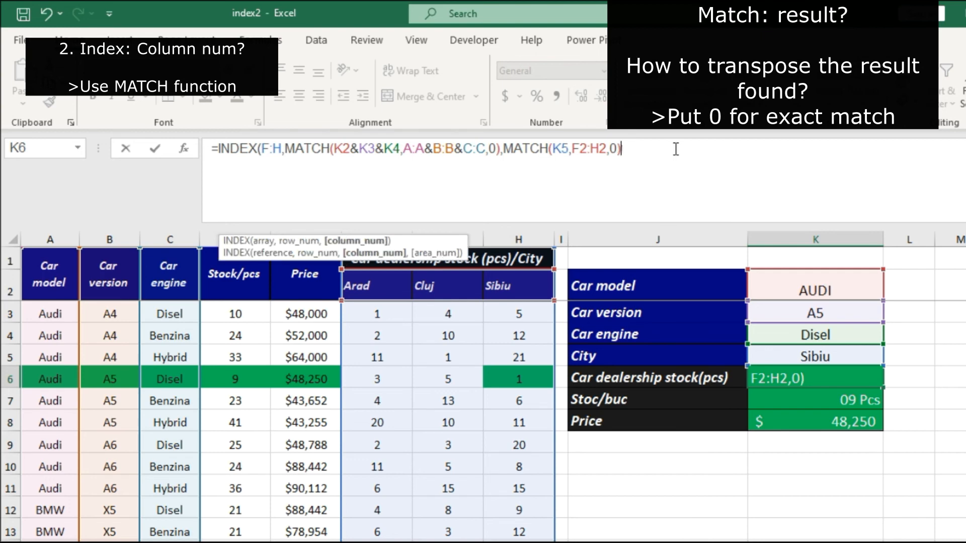
pyautogui.write(')')
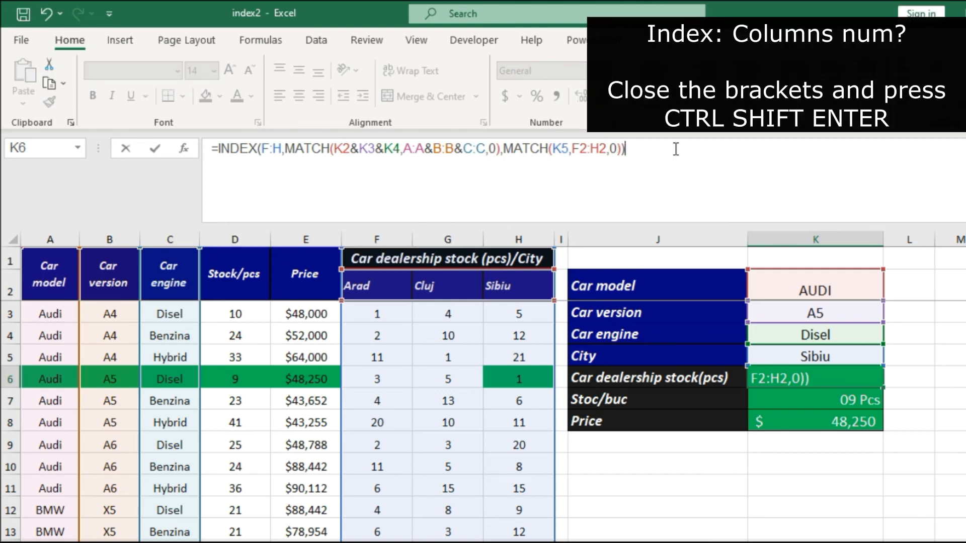
pyautogui.hotkey('ctrl', 'shift', 'Return')
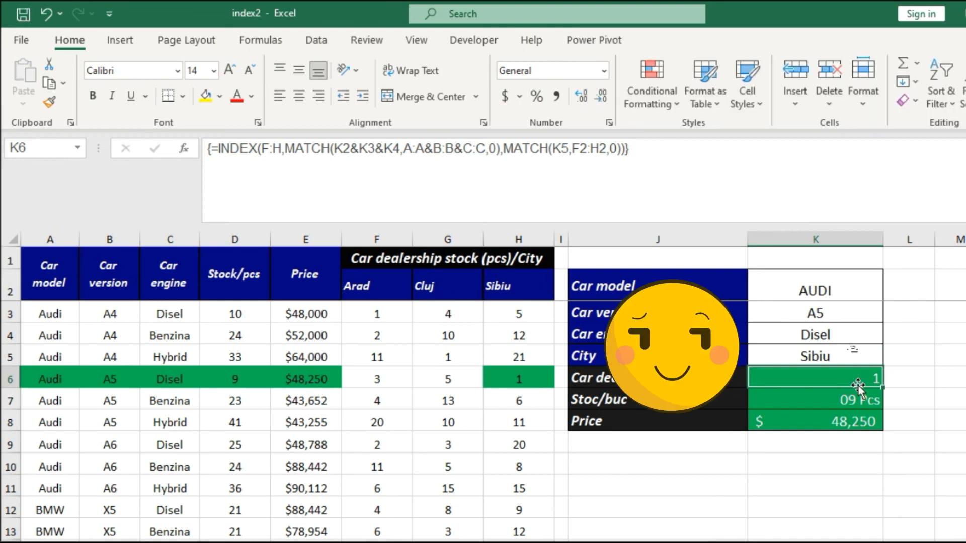
# Test the dealership stock formula by changing the City in K5 to Arad and then to Cluj
pyautogui.click(876, 359)
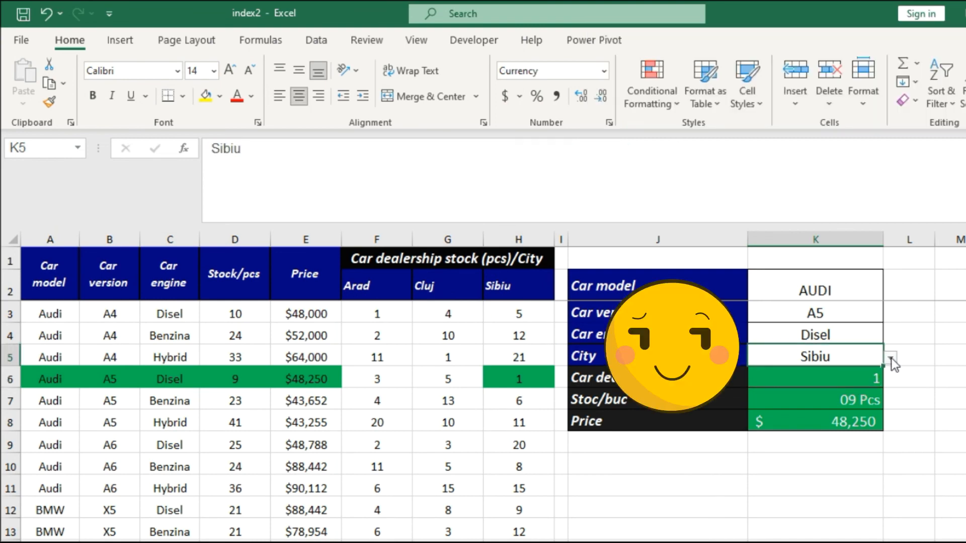
pyautogui.click(891, 358)
pyautogui.click(856, 376)
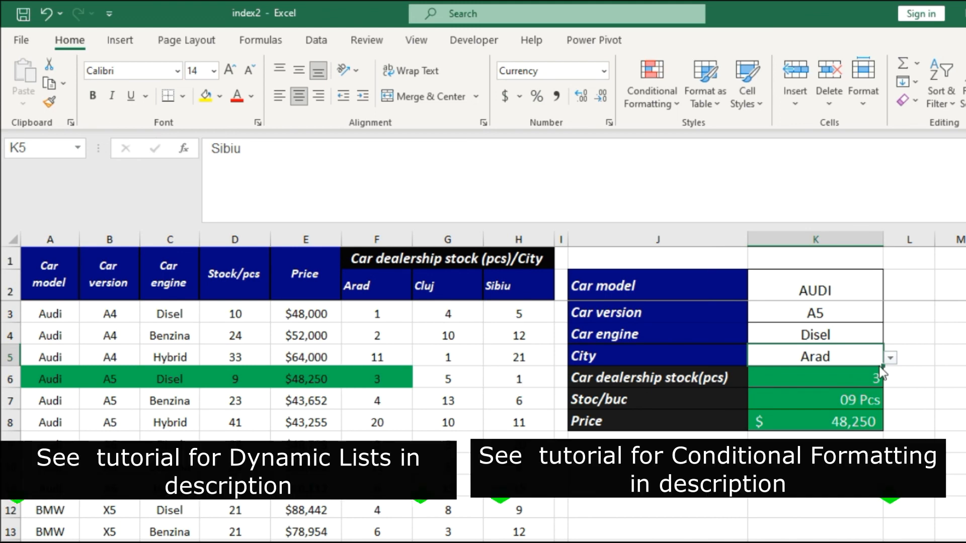
pyautogui.click(891, 358)
pyautogui.click(870, 385)
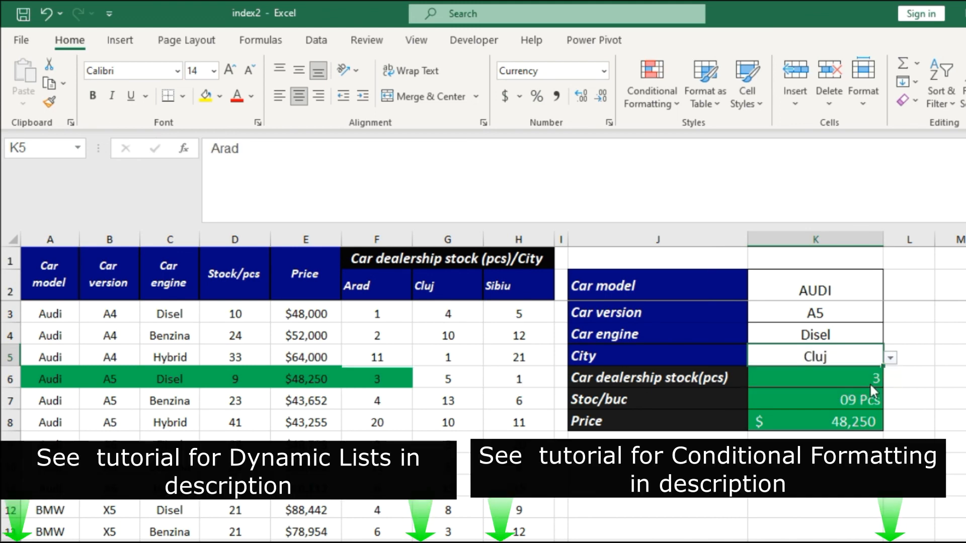
# Set the car model in K2 to BMW and the car version in K3 to X6, and check the matching table row
pyautogui.click(863, 306)
pyautogui.click(872, 293)
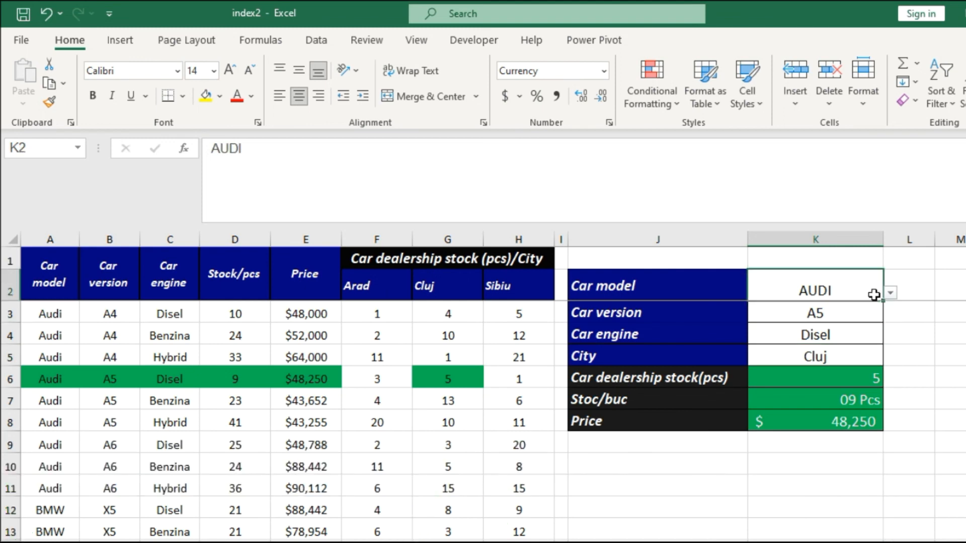
pyautogui.click(891, 294)
pyautogui.click(863, 306)
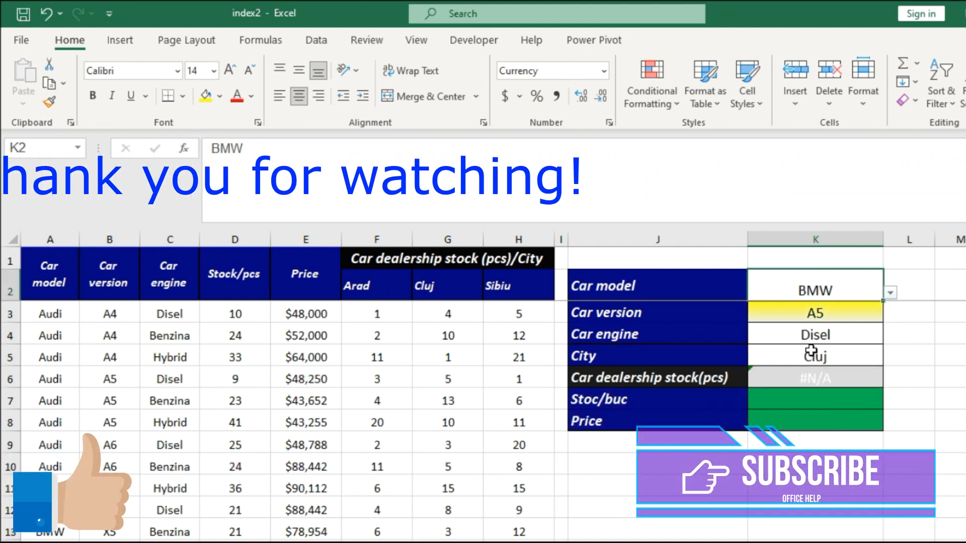
pyautogui.click(864, 315)
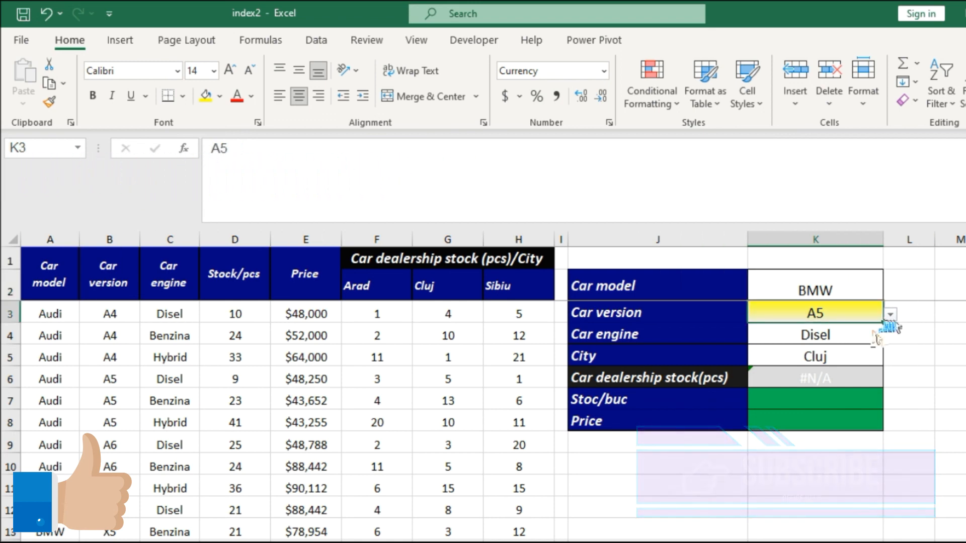
pyautogui.click(890, 314)
pyautogui.click(868, 342)
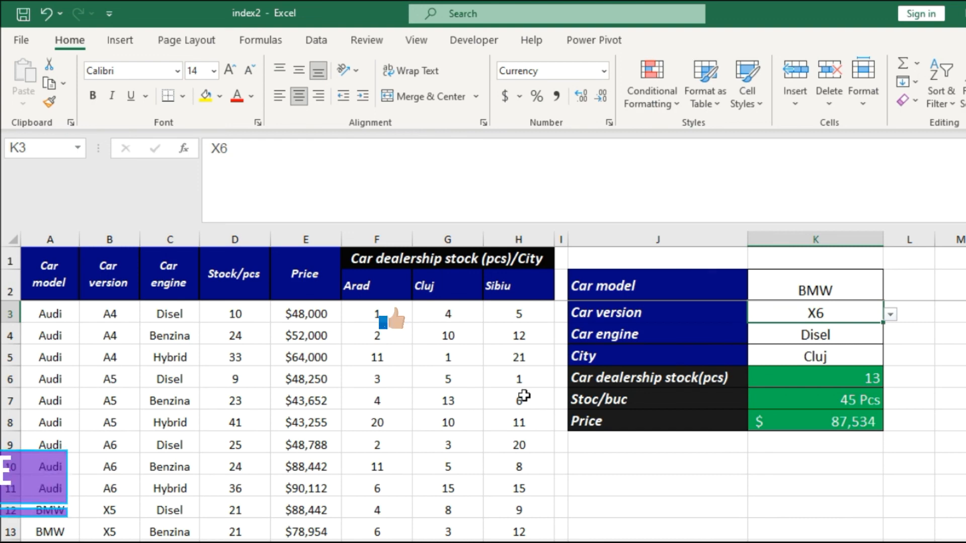
pyautogui.scroll(-1, 498, 393)
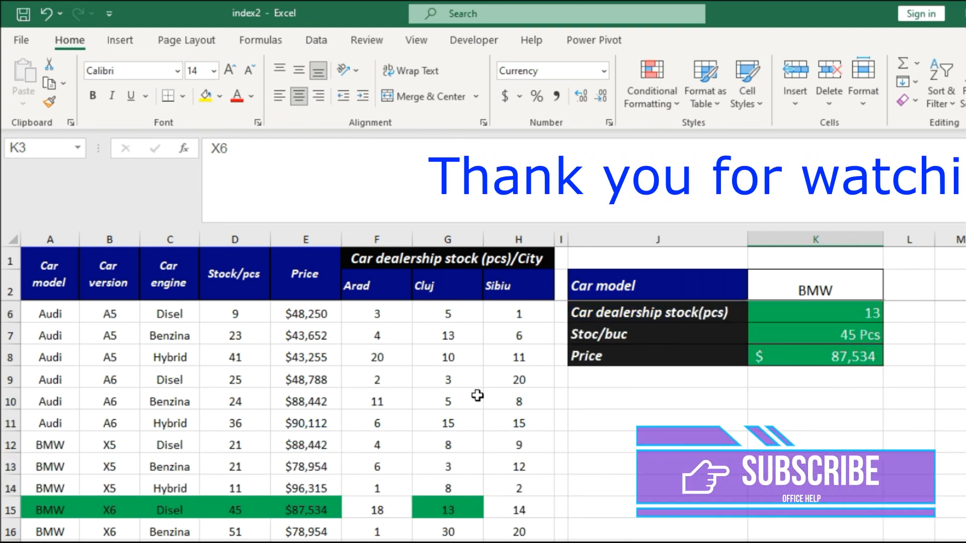
# Set the City in K5 to Arad and compare the returned dealership stock with the BMW X6 Disel row
pyautogui.scroll(1, 477, 370)
pyautogui.scroll(1, 477, 370)
pyautogui.click(876, 356)
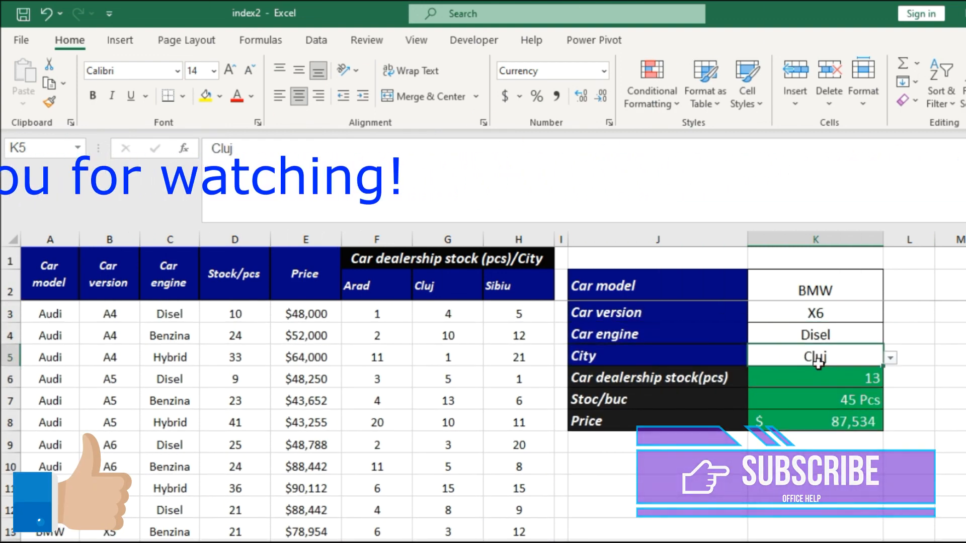
pyautogui.click(890, 358)
pyautogui.click(805, 373)
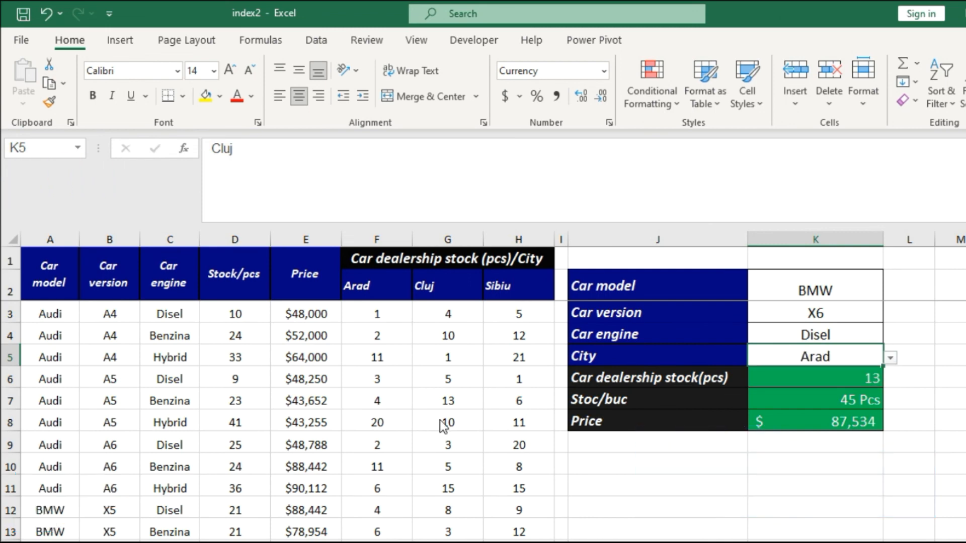
pyautogui.scroll(-2, 488, 408)
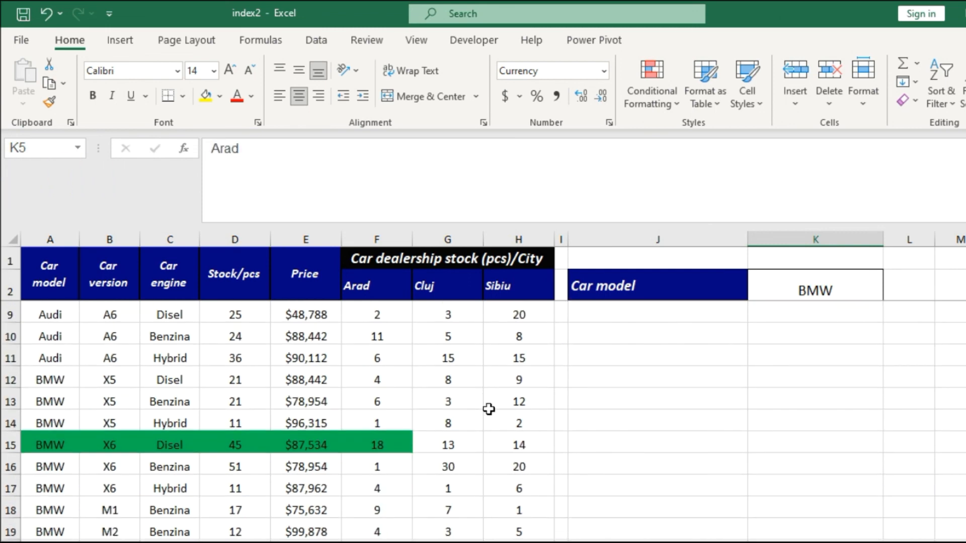
pyautogui.scroll(1, 489, 409)
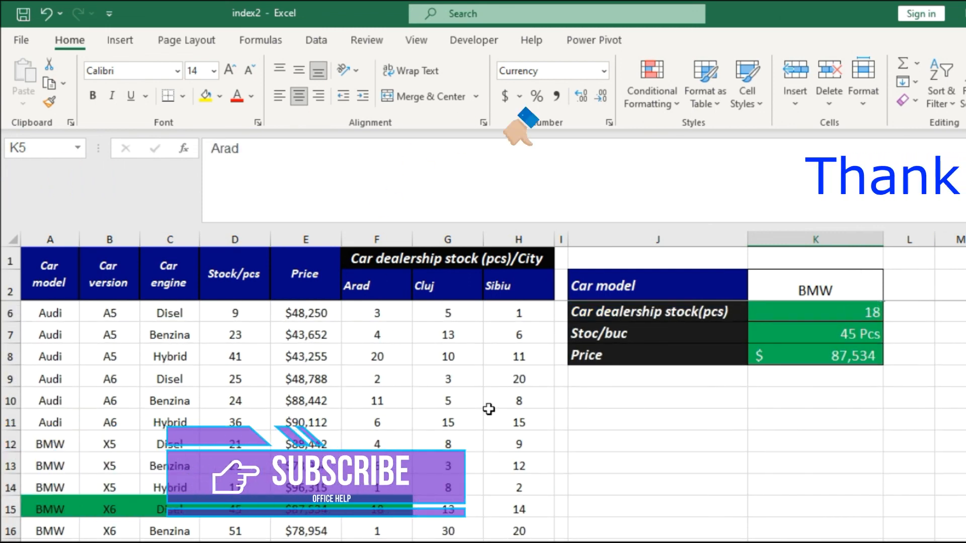
pyautogui.scroll(1, 492, 408)
# Set the City in K5 to Sibiu and check the dealership stock against the highlighted table row
pyautogui.click(891, 357)
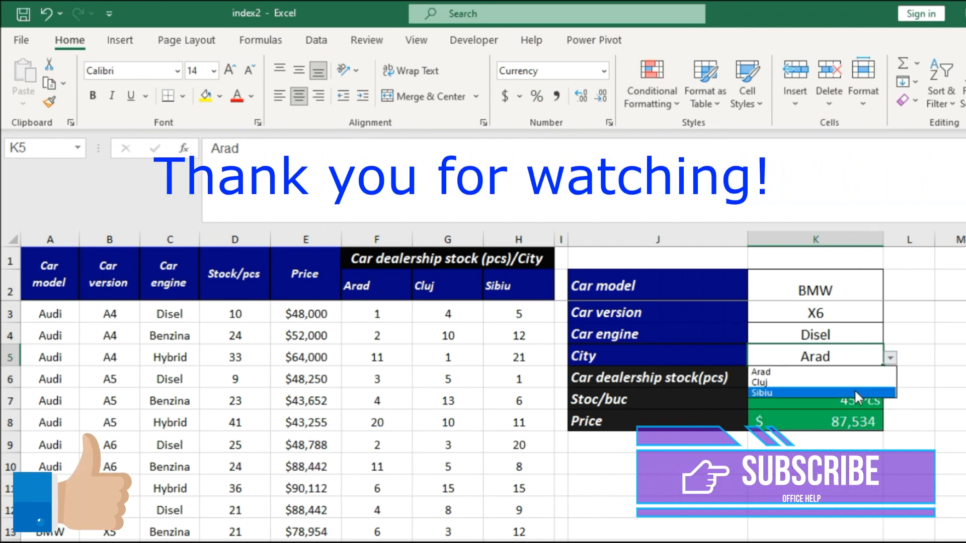
pyautogui.click(856, 390)
pyautogui.scroll(-1, 499, 408)
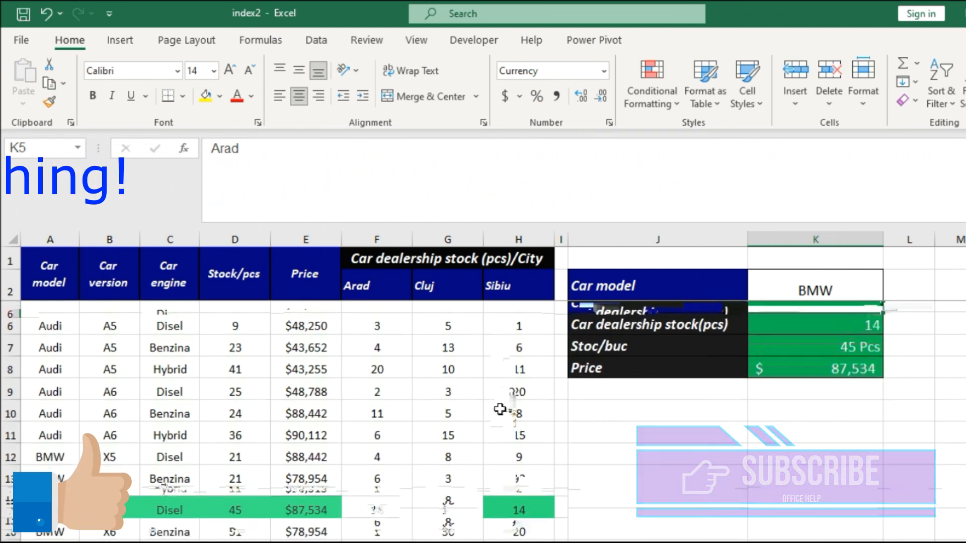